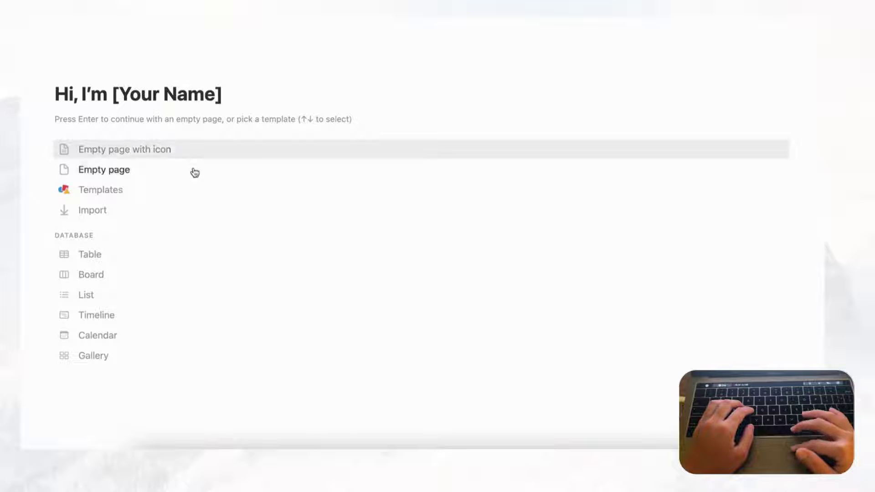
Start an empty page and add a cover using a snowy mountain range photo from an Unsplash search for "Mountain"
{"action": "left_click", "coordinate": [129, 172]}
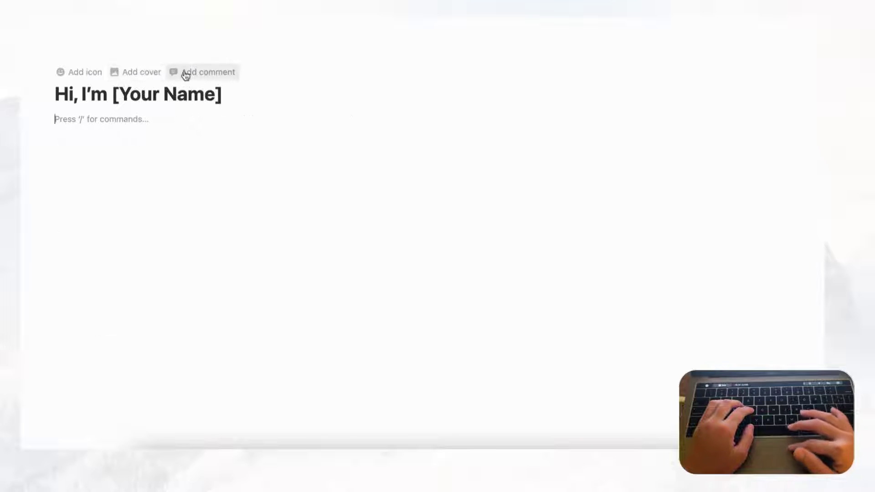
{"action": "left_click", "coordinate": [142, 73]}
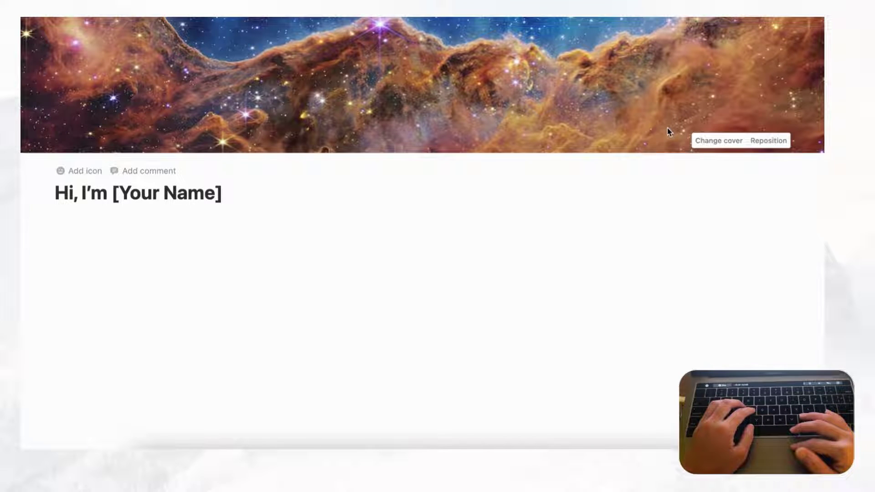
{"action": "left_click", "coordinate": [722, 142]}
{"action": "left_click", "coordinate": [657, 167]}
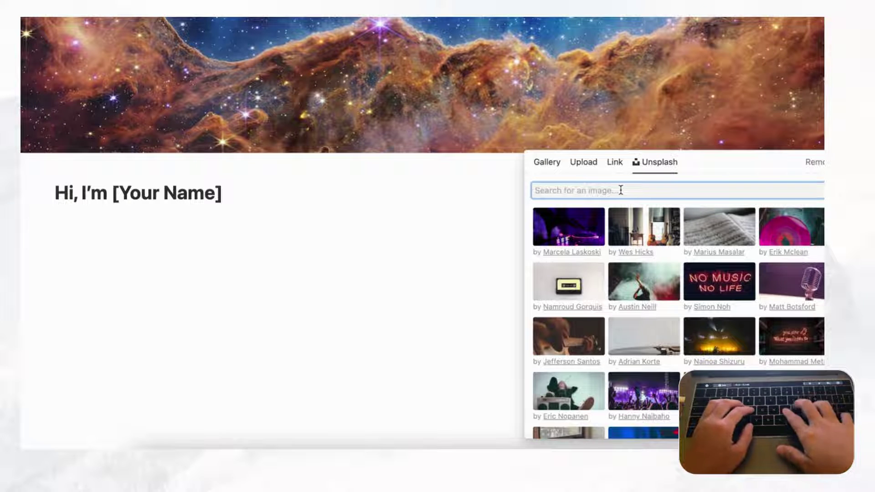
{"action": "type", "text": "Mountain"}
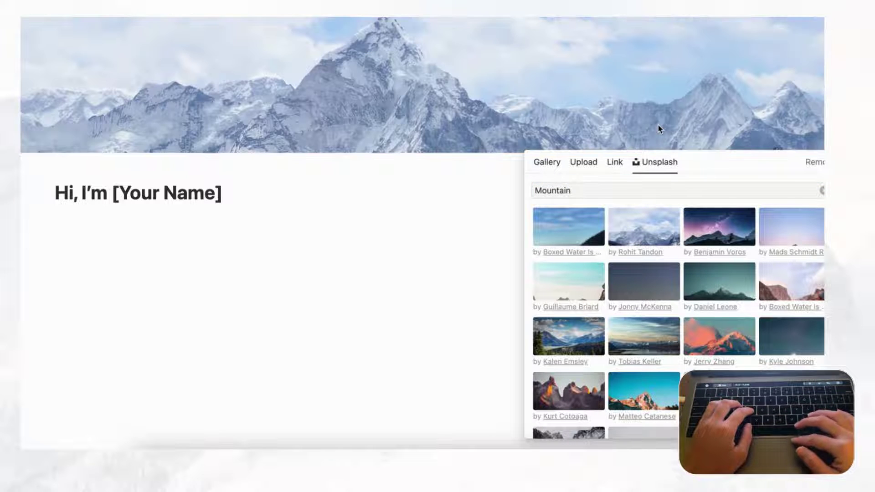
{"action": "left_click", "coordinate": [660, 129]}
Reposition the cover photo downward so more sky shows above the central peak, and save the position
{"action": "left_click", "coordinate": [768, 141]}
{"action": "left_click_drag", "start_coordinate": [666, 82], "coordinate": [656, 125]}
{"action": "left_click", "coordinate": [730, 141]}
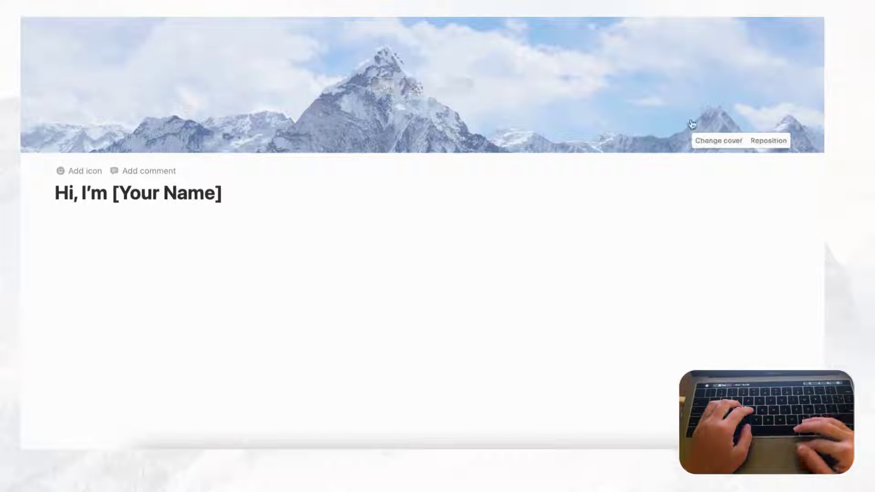
Add a Heading 1 block reading "Title/Position" below the page title
{"action": "left_click", "coordinate": [129, 218]}
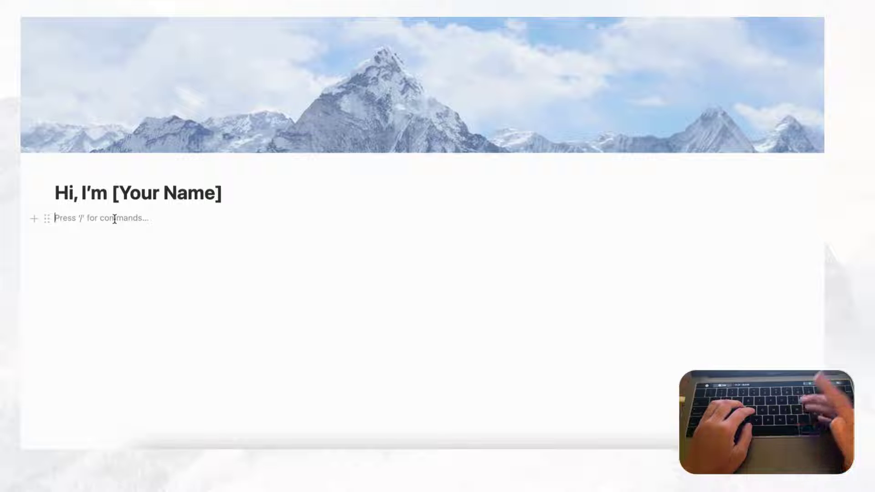
{"action": "type", "text": "/heading"}
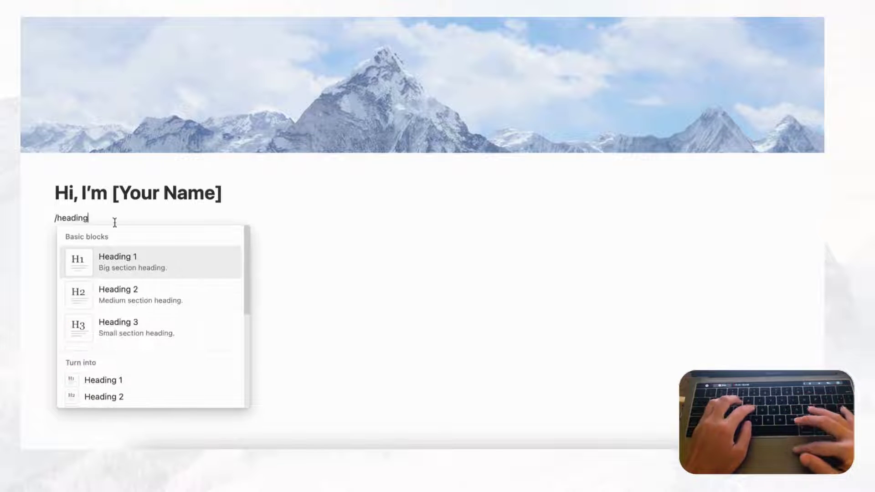
{"action": "left_click", "coordinate": [114, 268]}
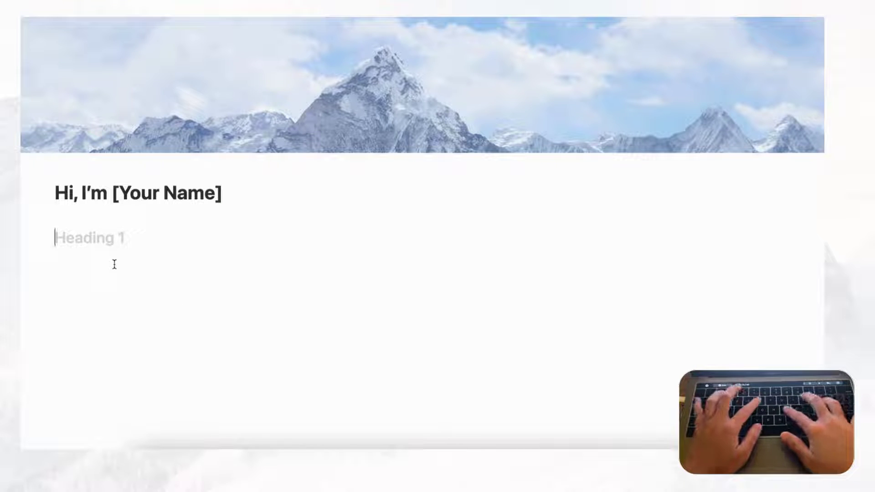
{"action": "type", "text": "Title/"}
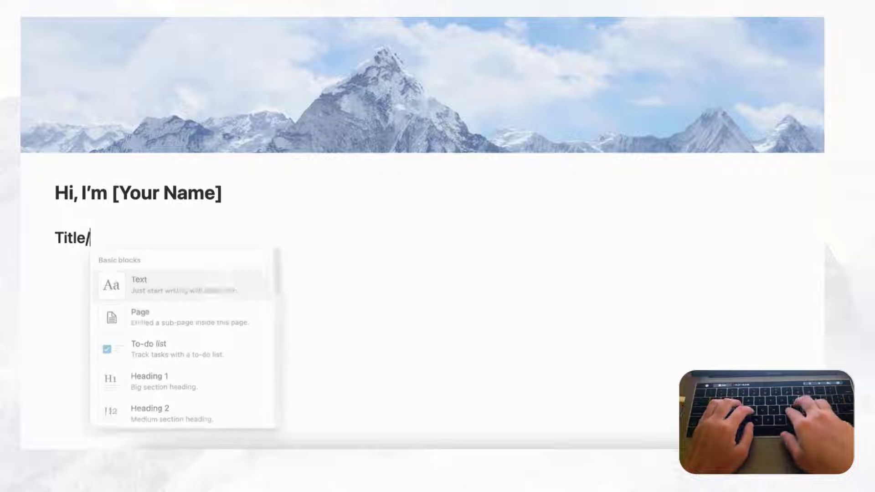
{"action": "type", "text": "Position"}
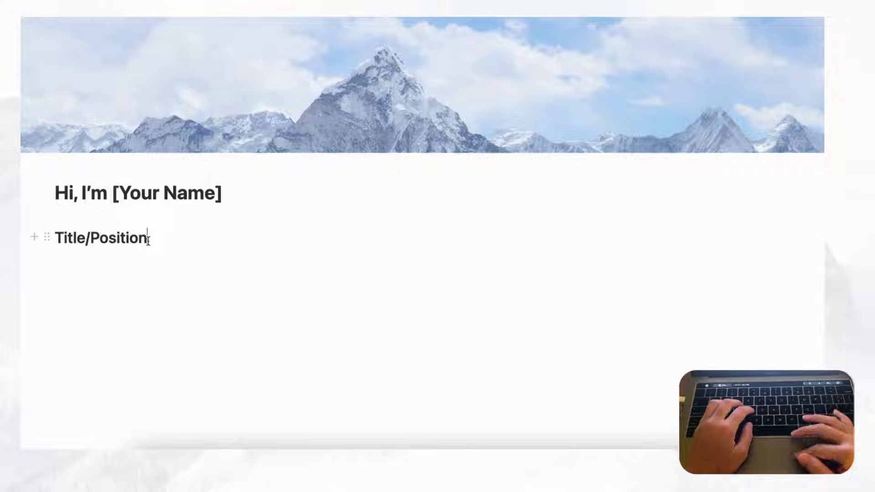
Add a "Lorem ipsum" placeholder paragraph in italics under the Title/Position heading
{"action": "key", "text": "Return"}
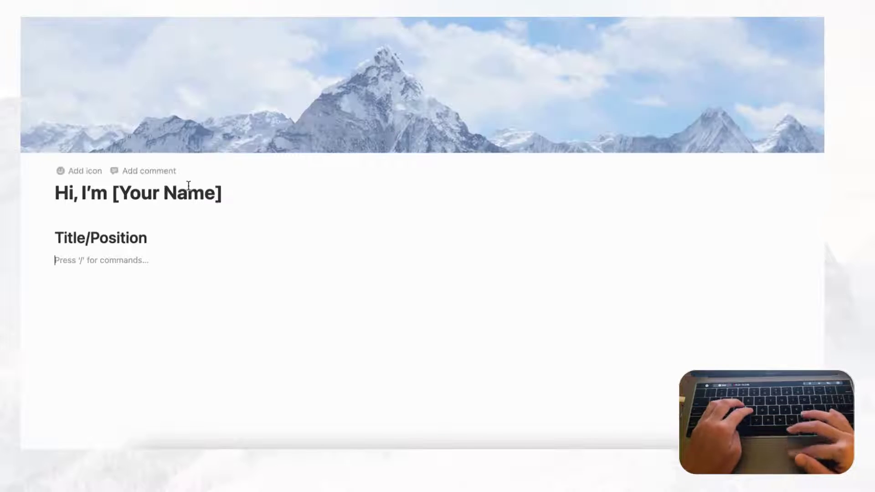
{"action": "type", "text": "Lorem ipsum dolor sit amet, consectetur adipiscing elit, sed do eiusmod tempor incididunt ut labore et dolore magna aliqua. Ut enim ad minim veniam, quis nostrud exercitation ullamco laboris nisi ut aliquip ex ea commodo consequat. Duis aute irure dolor in reprehenderit in voluptate velit esse cillum dolore eu fugiat nulla pariatur. Excepteur sint occaecat cupidatat non proident, sunt in culpa qui officia deserunt mollit anim id est laborum."}
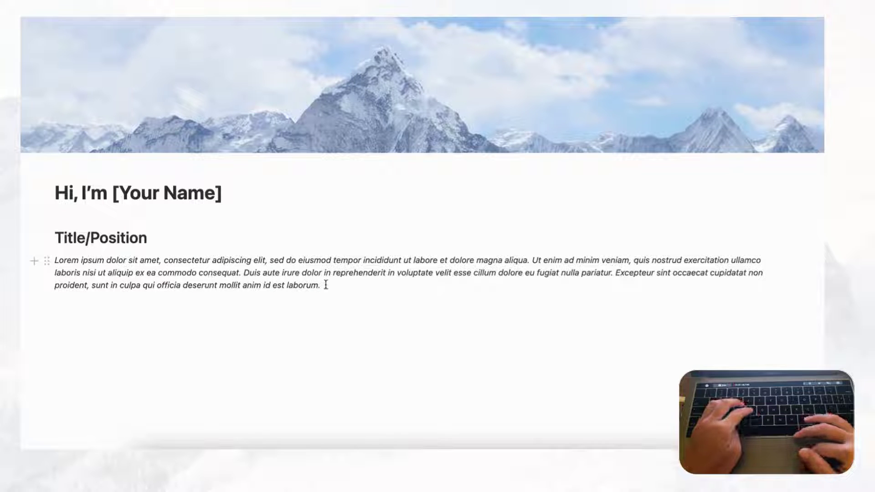
{"action": "left_click_drag", "start_coordinate": [320, 285], "coordinate": [30, 258]}
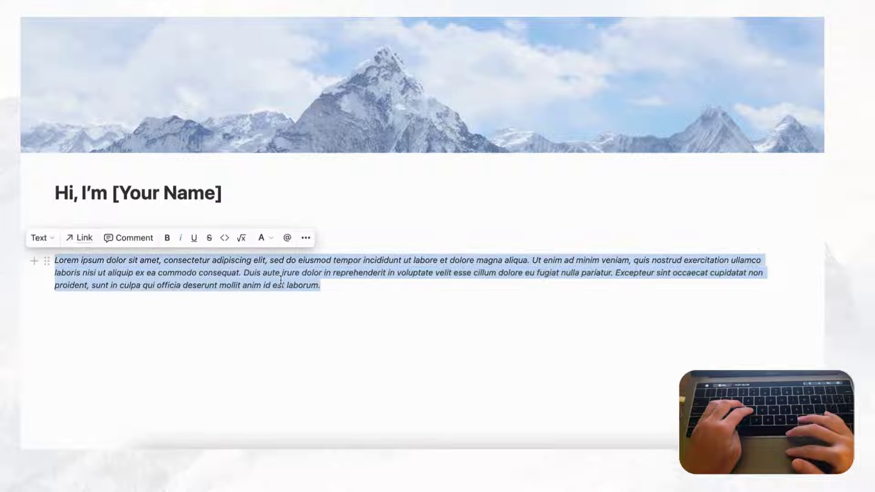
{"action": "left_click", "coordinate": [181, 238]}
{"action": "left_click", "coordinate": [181, 238]}
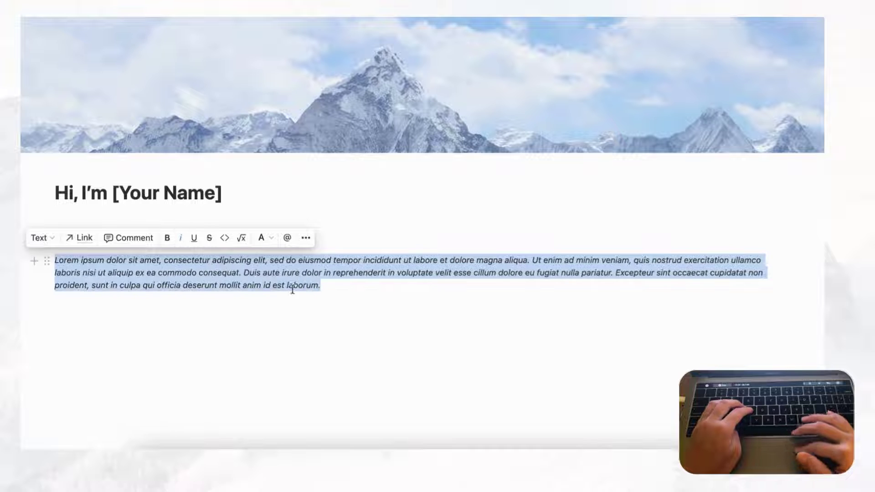
{"action": "left_click", "coordinate": [346, 284]}
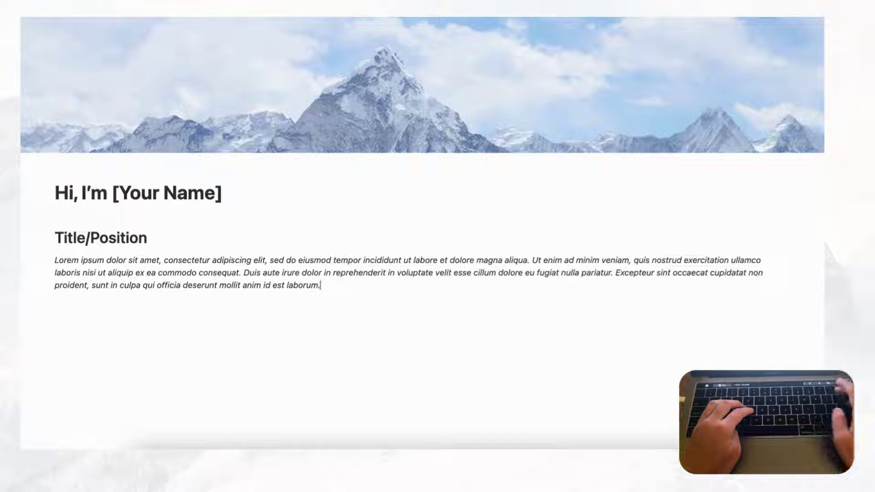
Insert a 2 columns block below the paragraph and enter "Portfolio" in the second column
{"action": "key", "text": "Return"}
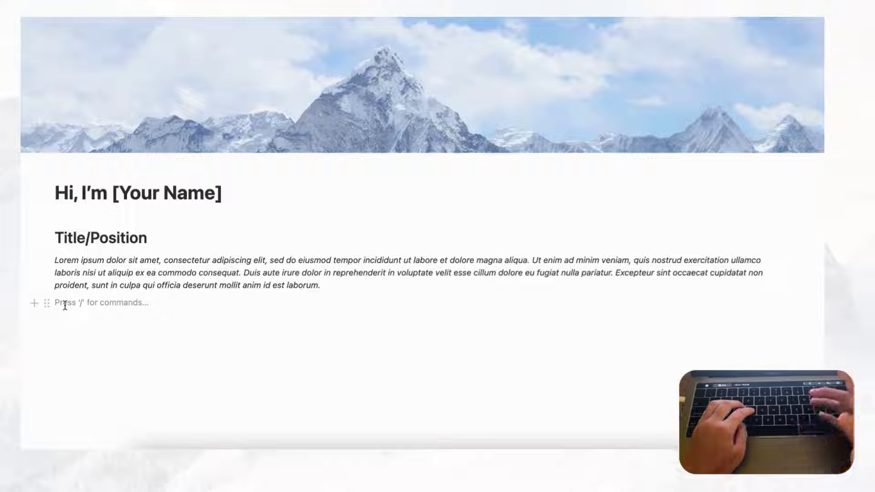
{"action": "type", "text": "/colu"}
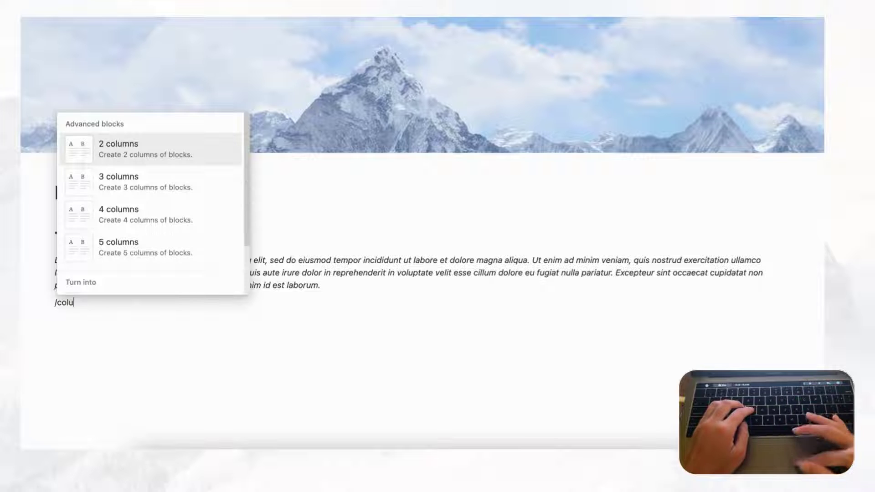
{"action": "left_click", "coordinate": [136, 153]}
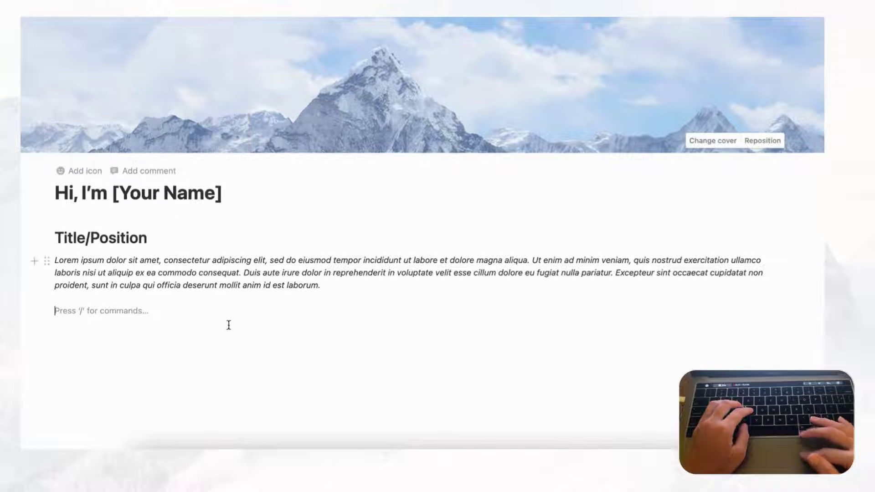
{"action": "left_click", "coordinate": [453, 313]}
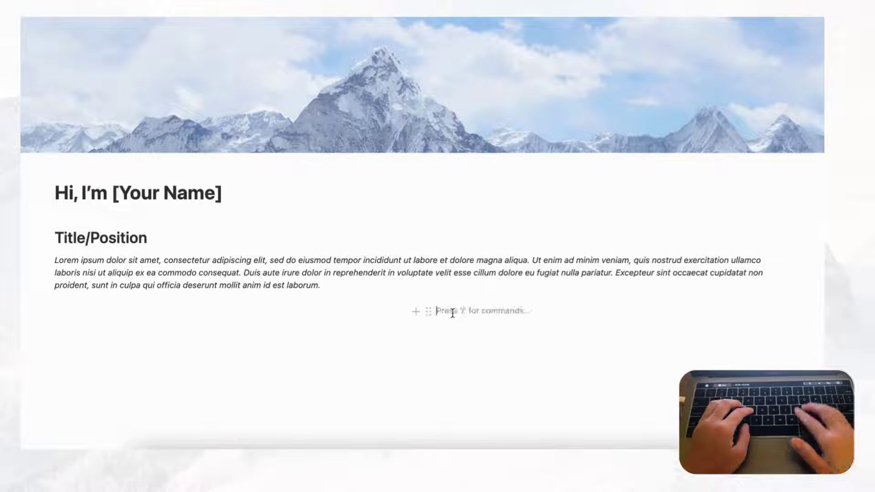
{"action": "type", "text": "Portfolio"}
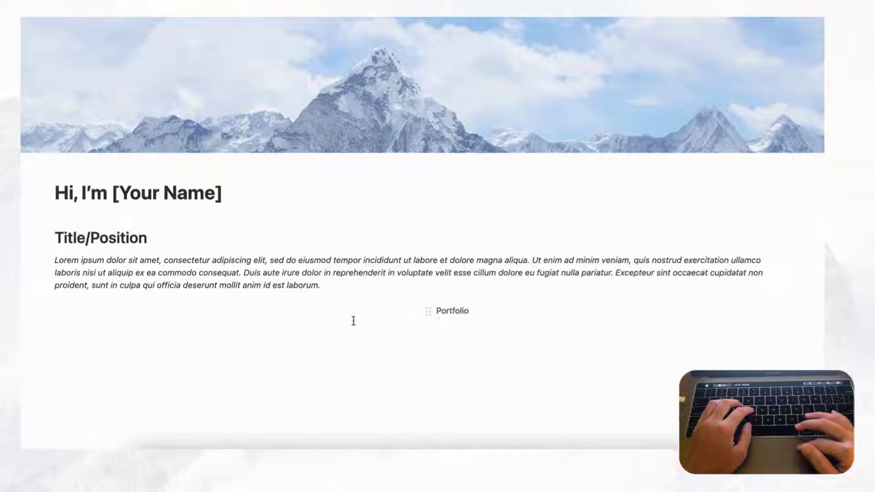
Insert a callout in the empty first column and narrow that column to about half its width
{"action": "left_click", "coordinate": [113, 319]}
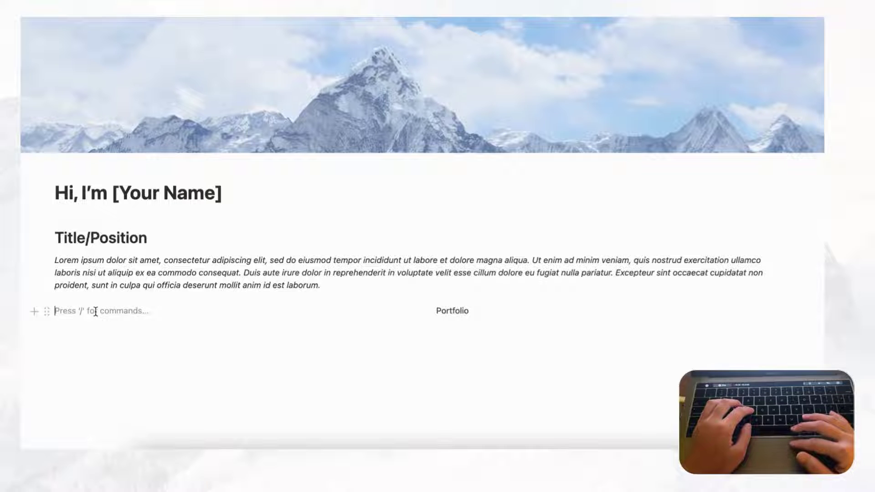
{"action": "scroll", "coordinate": [95, 311], "scroll_direction": "down", "scroll_amount": 1}
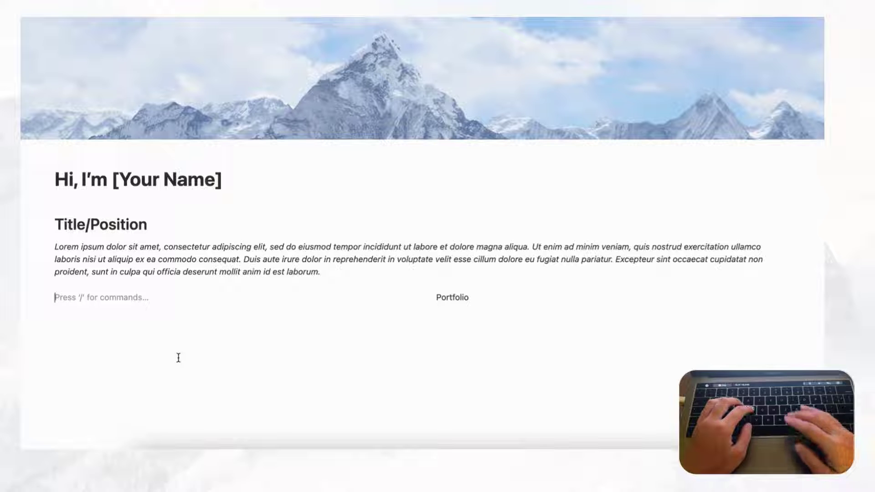
{"action": "type", "text": "/call"}
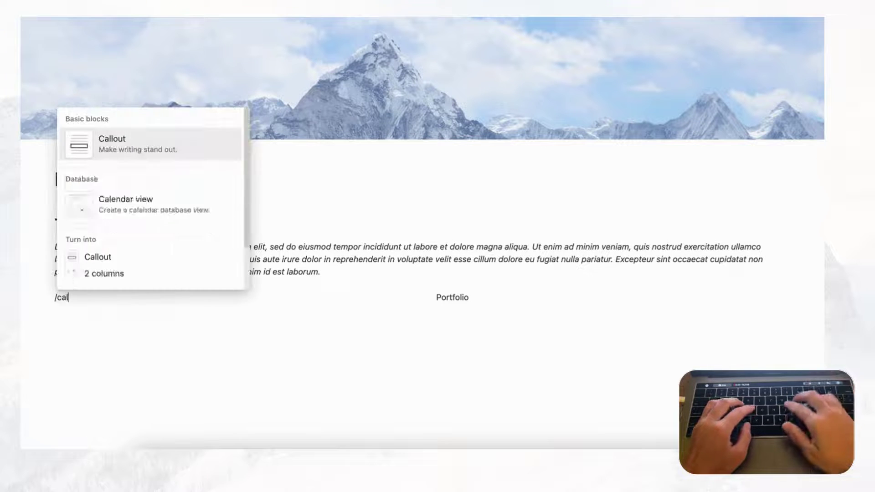
{"action": "left_click", "coordinate": [175, 225]}
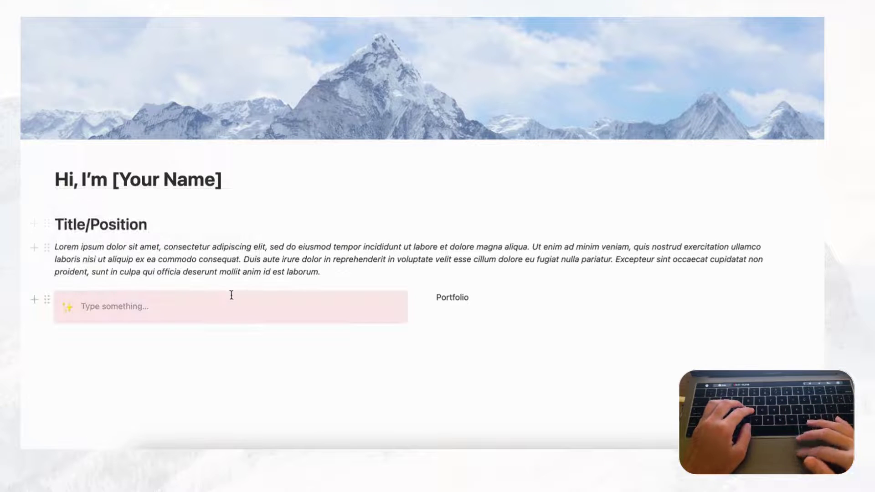
{"action": "left_click_drag", "start_coordinate": [415, 287], "coordinate": [251, 294]}
Set the callout's color to Default background
{"action": "scroll", "coordinate": [255, 297], "scroll_direction": "down", "scroll_amount": 1}
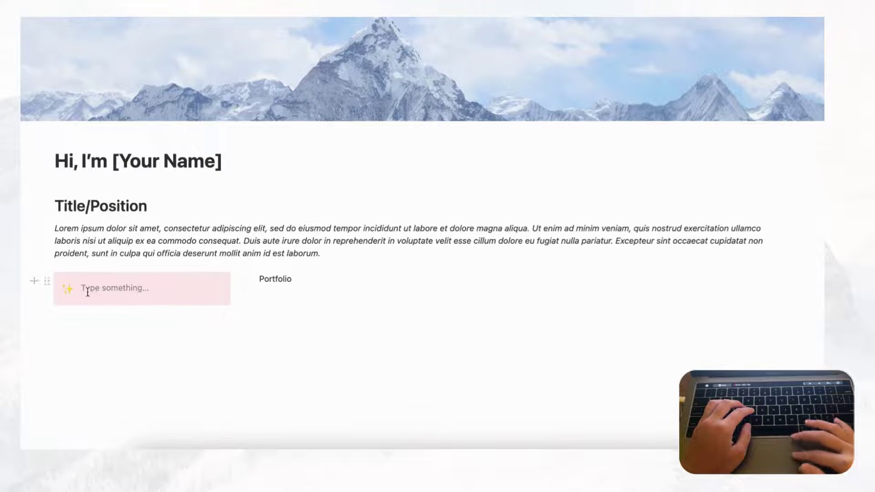
{"action": "left_click", "coordinate": [47, 280]}
{"action": "mouse_move", "coordinate": [70, 346]}
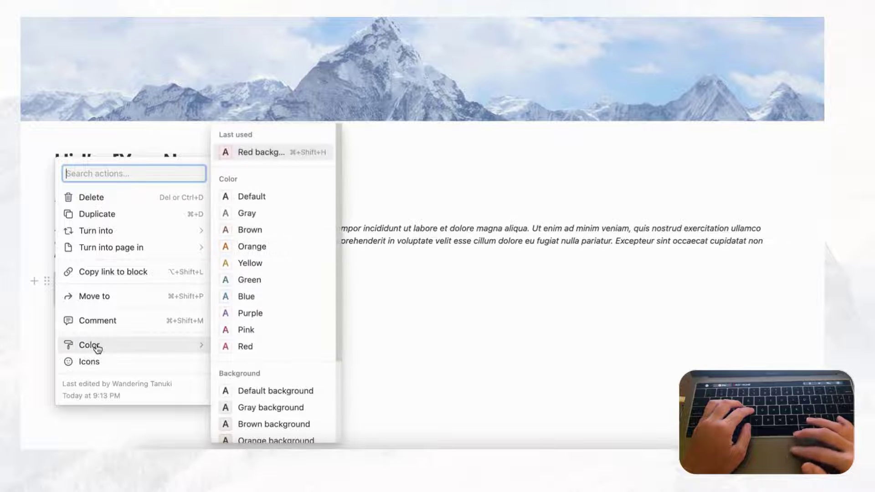
{"action": "left_click", "coordinate": [281, 393]}
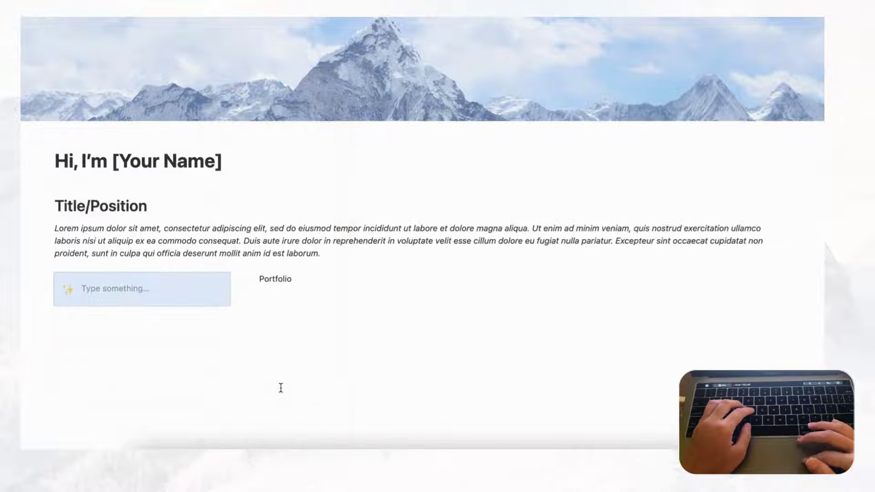
{"action": "left_click", "coordinate": [163, 289]}
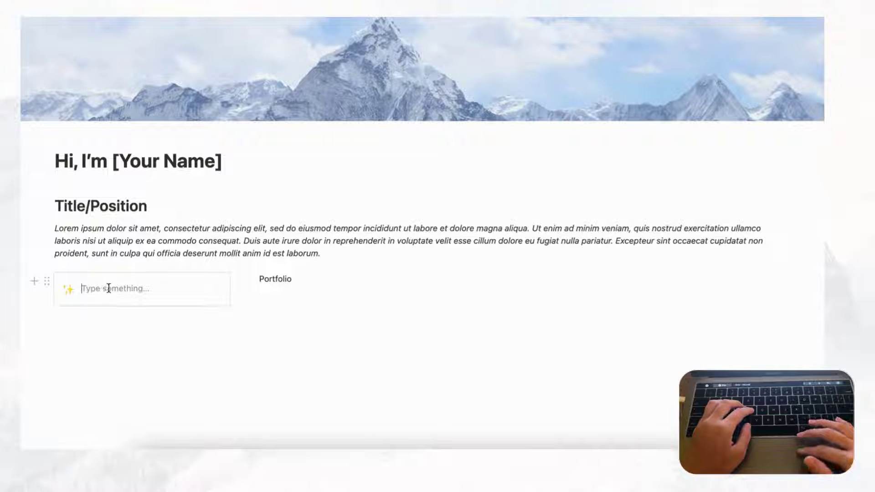
Replace the callout's sparkles emoji with the dark stamped-letter icon, found by filtering the icons for "mail"
{"action": "left_click", "coordinate": [69, 291]}
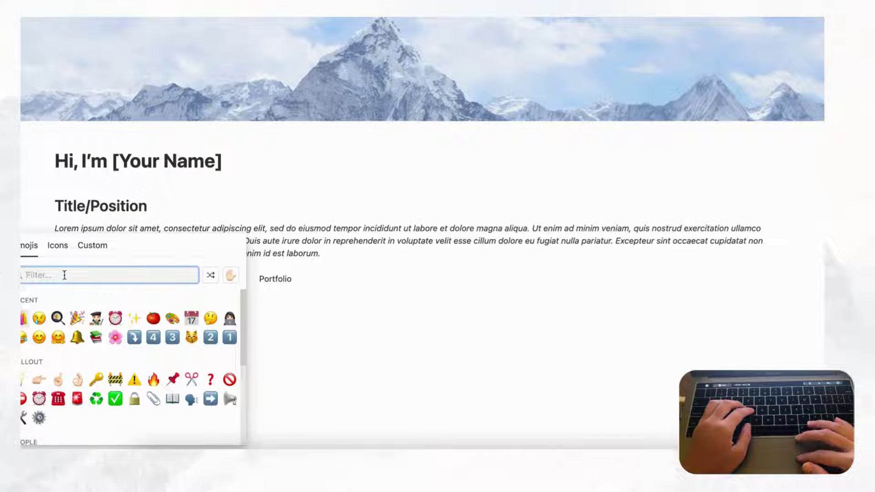
{"action": "left_click", "coordinate": [59, 246]}
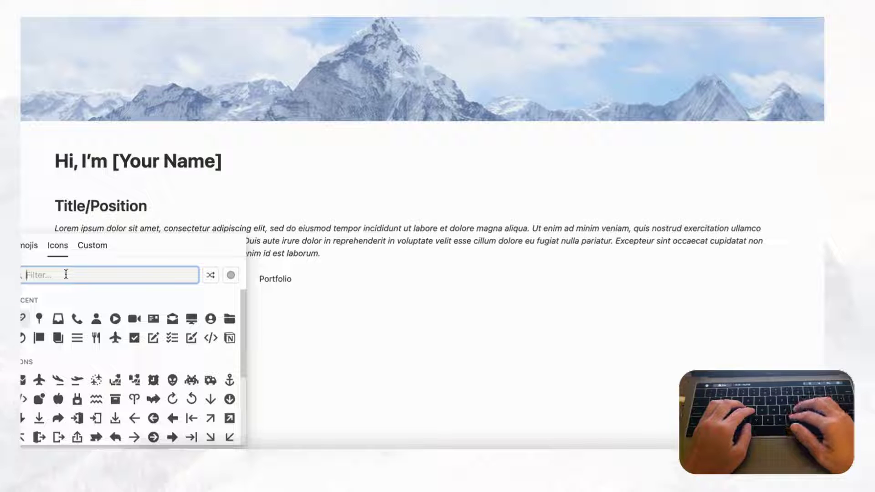
{"action": "type", "text": "mail"}
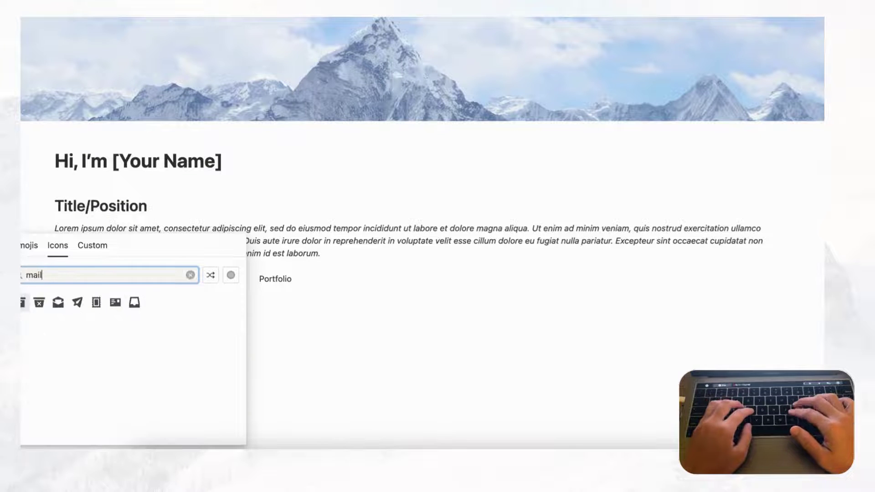
{"action": "mouse_move", "coordinate": [116, 304]}
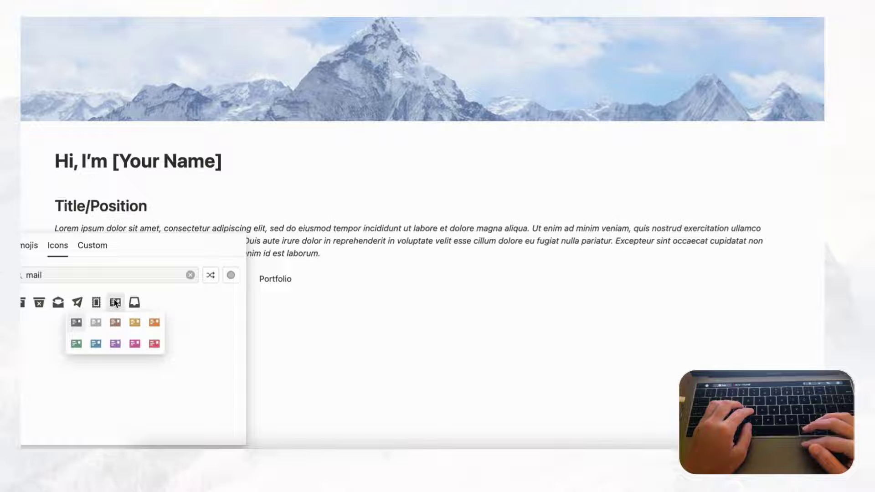
{"action": "left_click", "coordinate": [76, 322]}
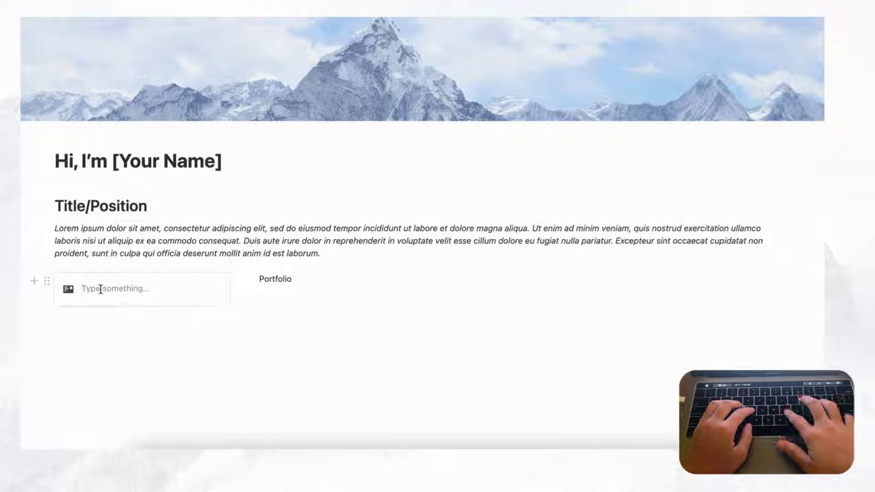
Enter the labels "Street:", "City:", "State:", "Zip Code:" and "Country:" on separate lines within the callout
{"action": "type", "text": "Street:"}
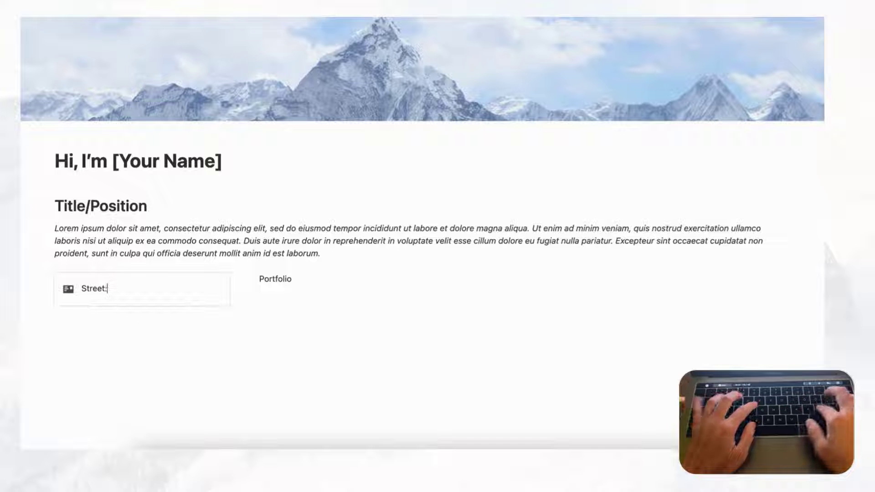
{"action": "key", "text": "shift+Return"}
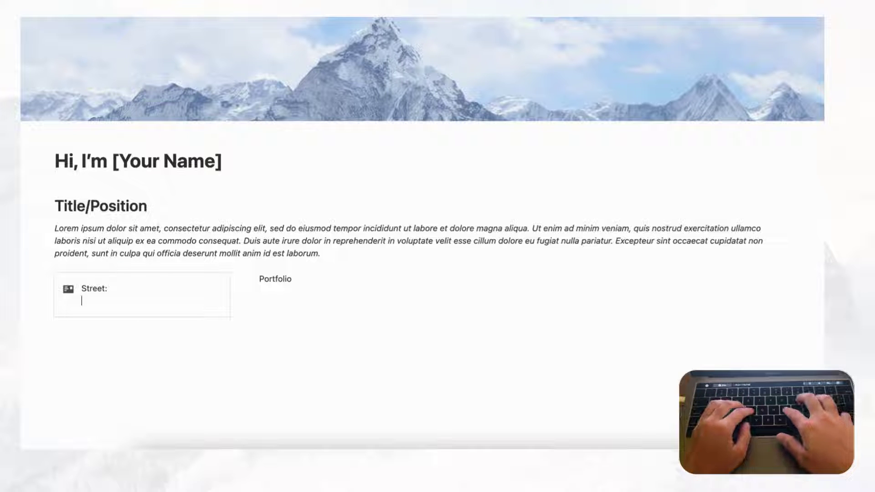
{"action": "type", "text": "City:"}
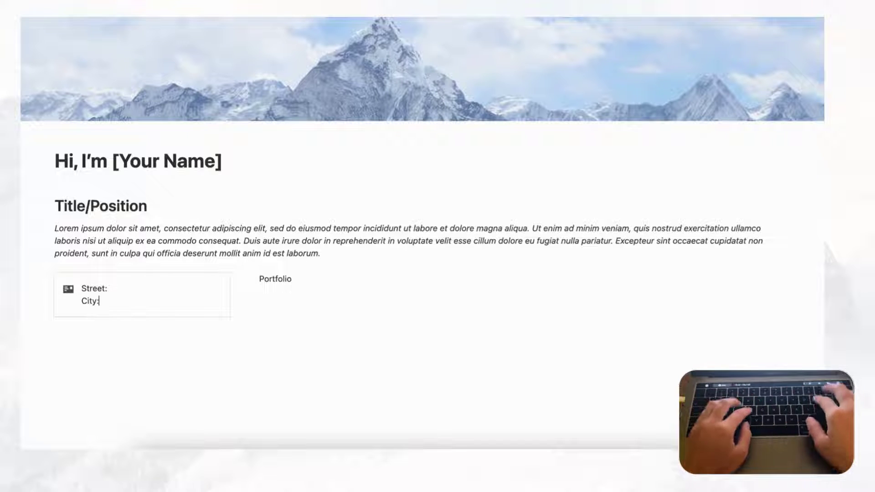
{"action": "key", "text": "Return"}
{"action": "key", "text": "BackSpace"}
{"action": "key", "text": "shift+Return"}
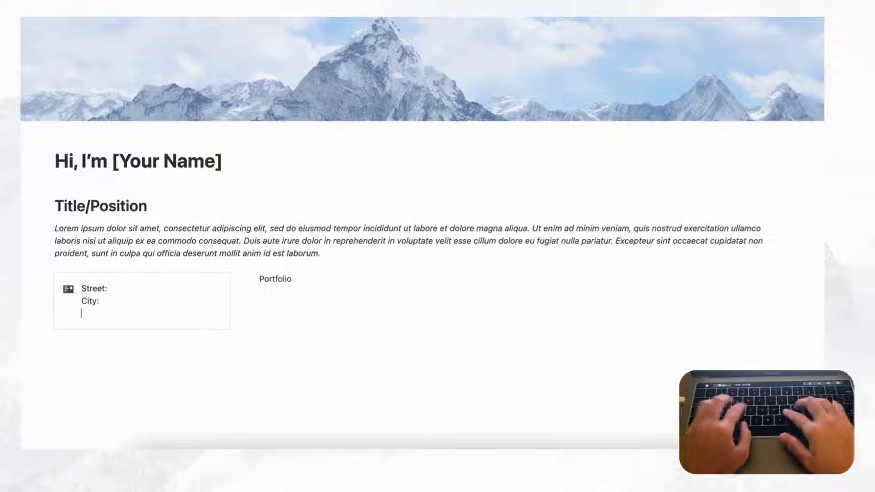
{"action": "type", "text": "StateL"}
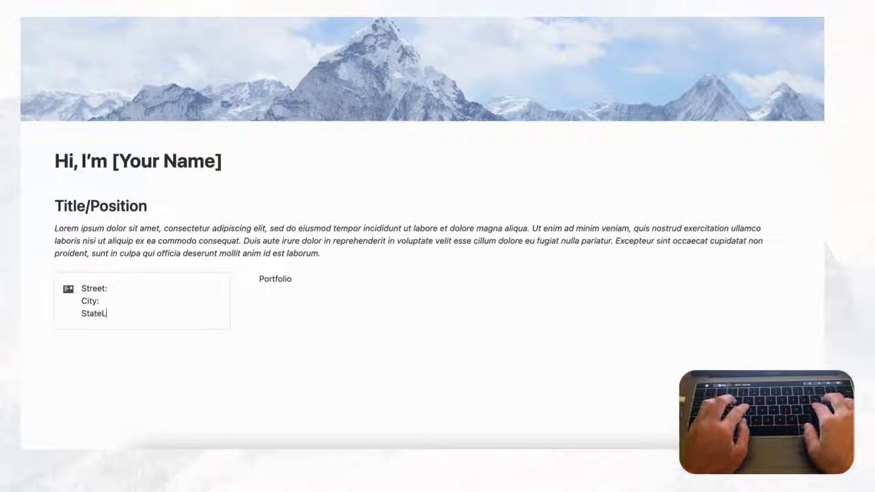
{"action": "key", "text": "BackSpace"}
{"action": "type", "text": ":"}
{"action": "key", "text": "shift+Return"}
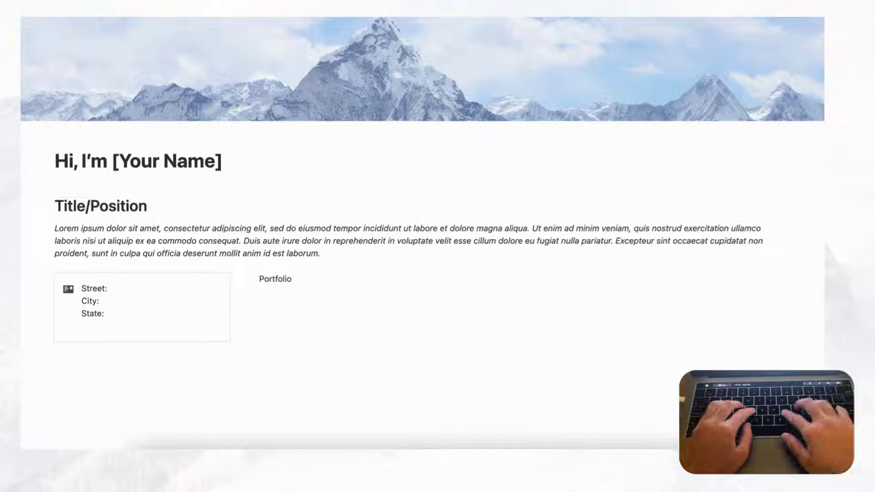
{"action": "type", "text": "Zip Co"}
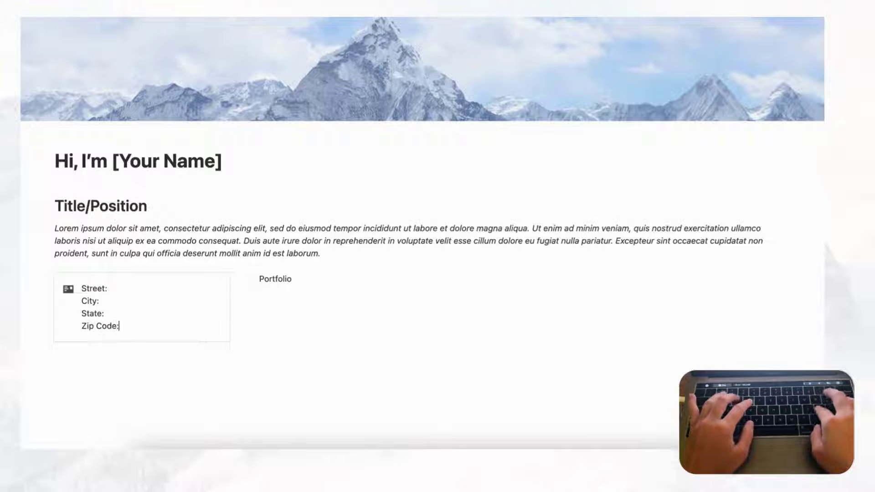
{"action": "type", "text": "de:"}
{"action": "key", "text": "shift+Return"}
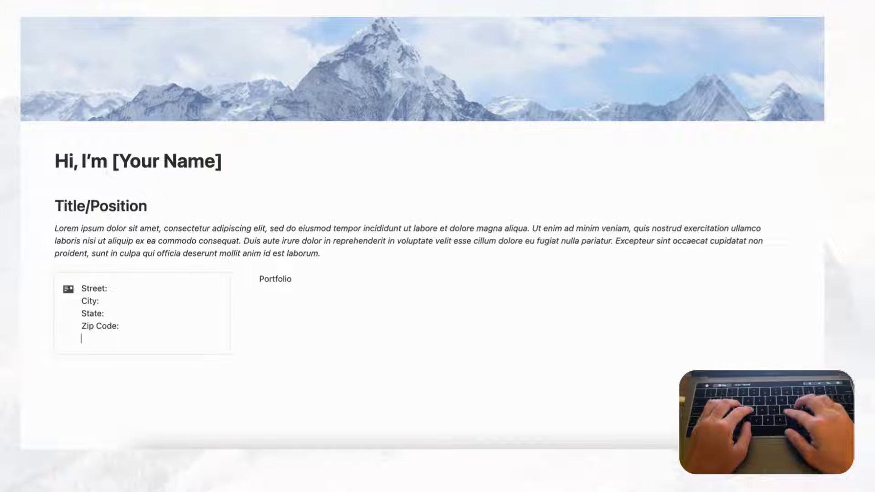
{"action": "type", "text": "Country:"}
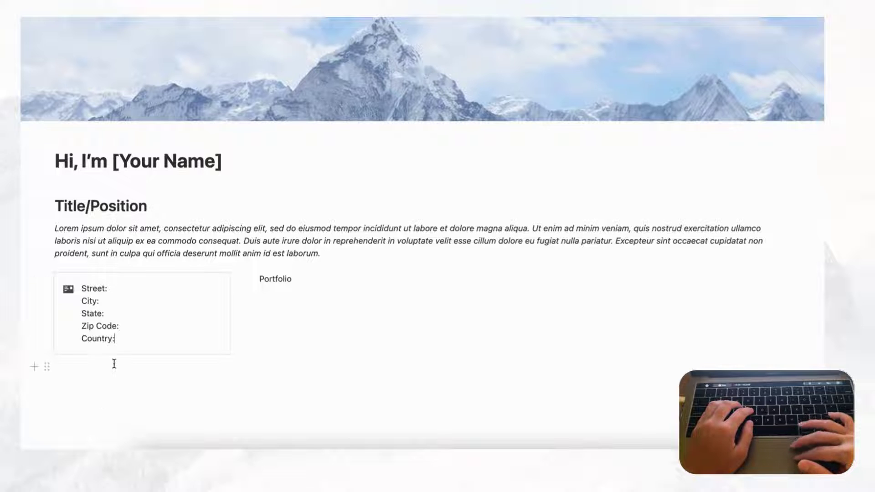
Duplicate the address callout in the first column
{"action": "scroll", "coordinate": [114, 364], "scroll_direction": "down", "scroll_amount": 1}
{"action": "scroll", "coordinate": [146, 342], "scroll_direction": "down", "scroll_amount": 1}
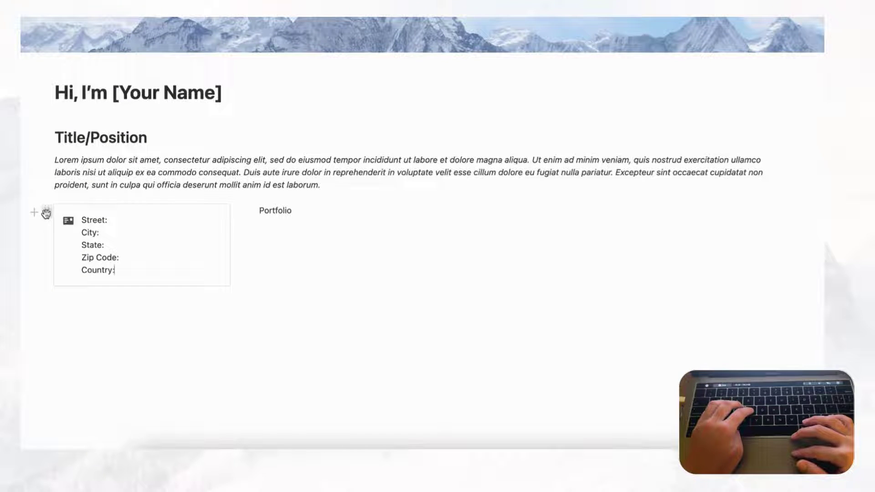
{"action": "left_click", "coordinate": [47, 213]}
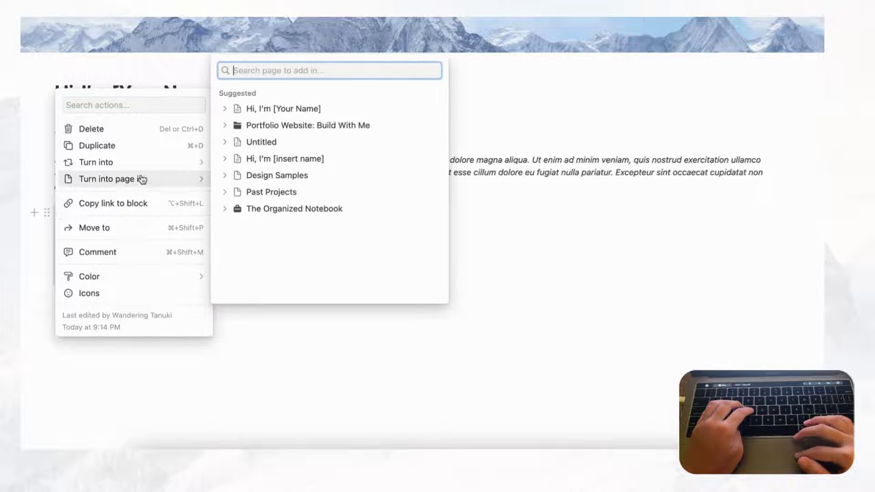
{"action": "left_click", "coordinate": [107, 147]}
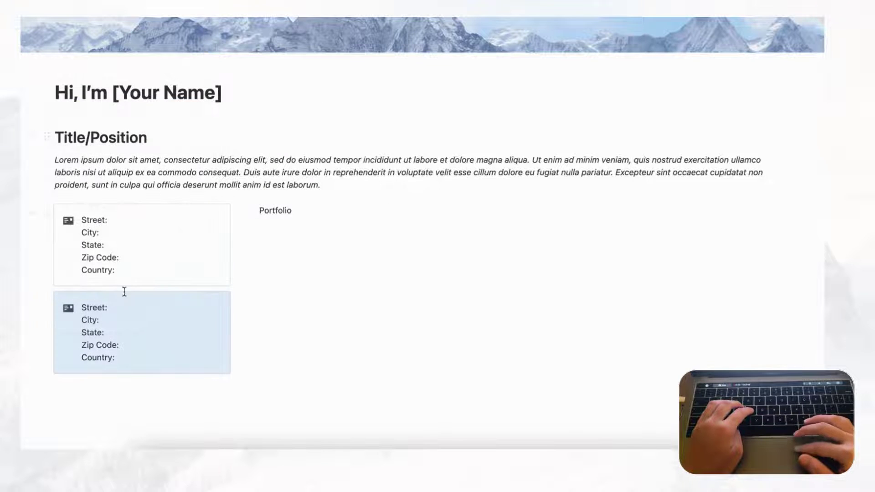
Replace "Street:" in the duplicated callout with "Follow me at:"
{"action": "left_click", "coordinate": [119, 304]}
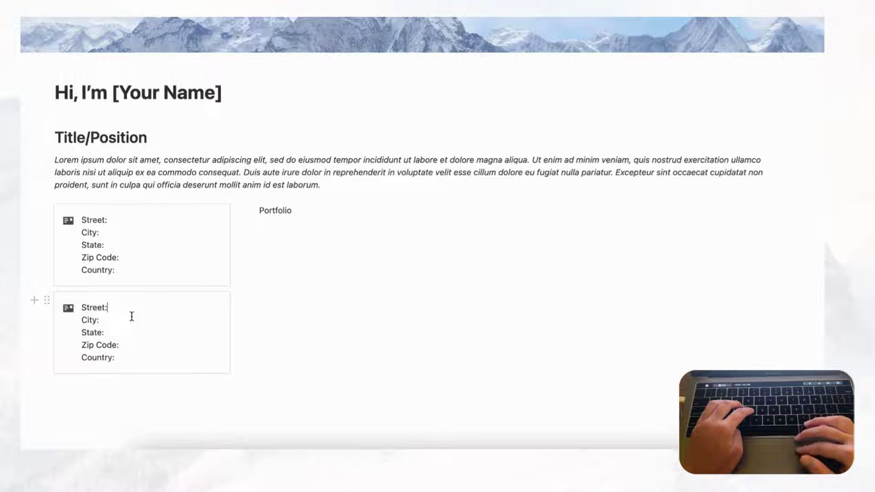
{"action": "scroll", "coordinate": [132, 316], "scroll_direction": "down", "scroll_amount": 2}
{"action": "left_click_drag", "start_coordinate": [114, 270], "coordinate": [84, 270]}
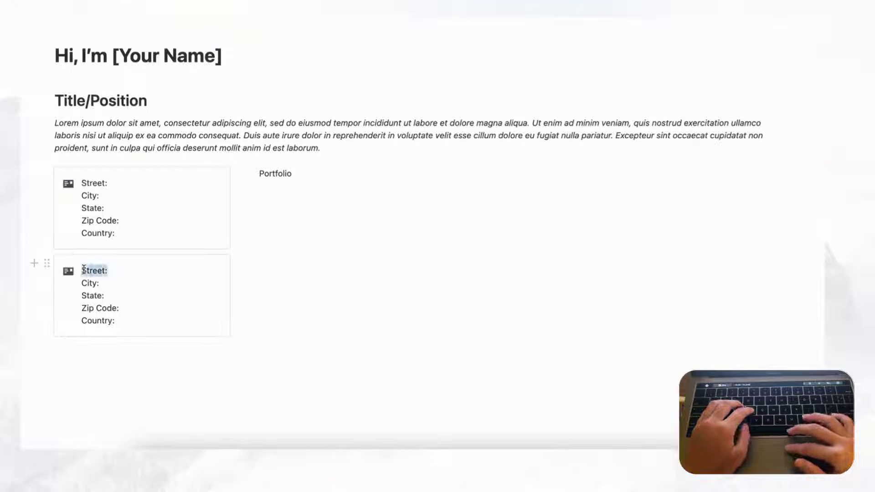
{"action": "type", "text": "Follow "}
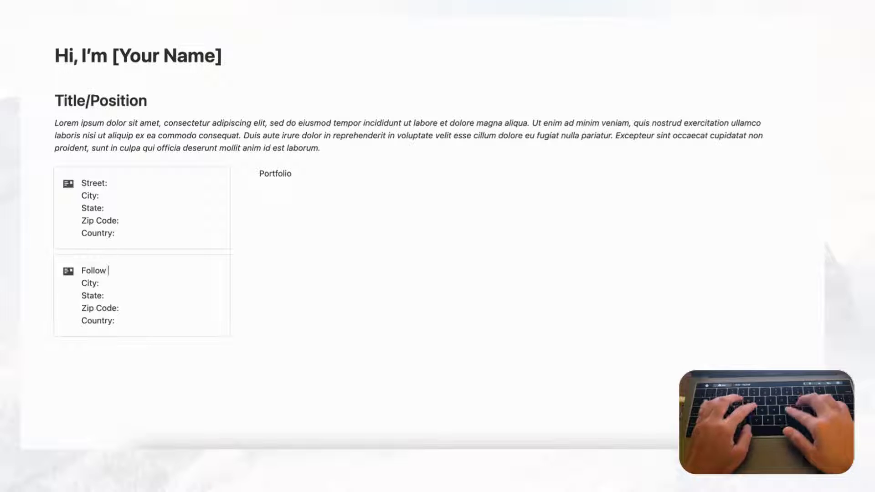
{"action": "type", "text": "me at:"}
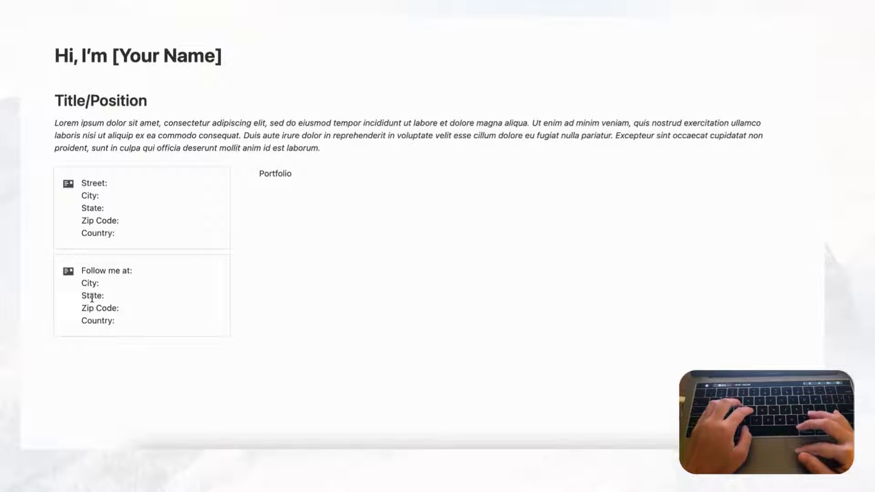
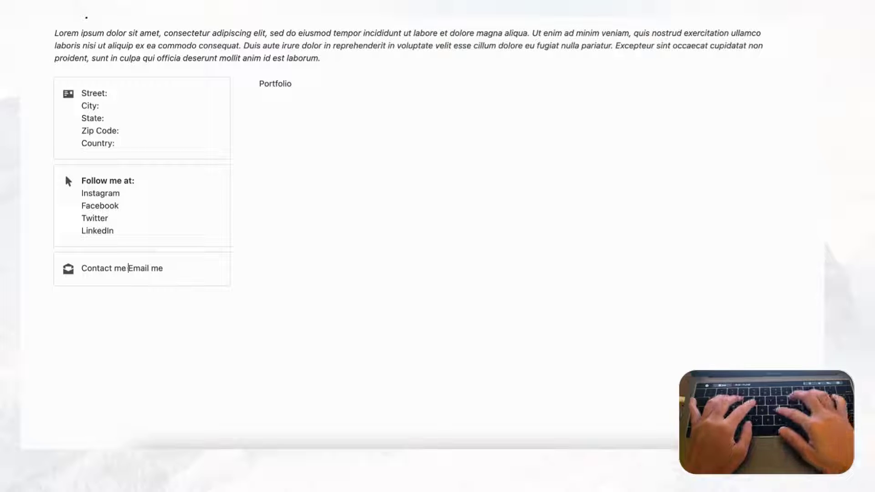
Correct the text of the envelope callout to read "Contact me by Email"
{"action": "left_click_drag", "start_coordinate": [178, 268], "coordinate": [156, 268]}
{"action": "left_click", "coordinate": [156, 268]}
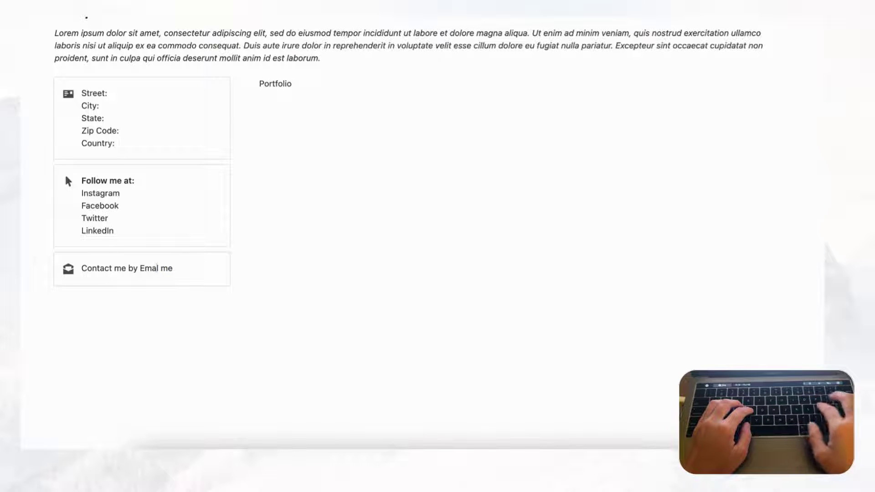
{"action": "key", "text": "BackSpace"}
{"action": "key", "text": "BackSpace"}
{"action": "key", "text": "BackSpace"}
{"action": "key", "text": "BackSpace"}
{"action": "key", "text": "BackSpace"}
{"action": "type", "text": "il"}
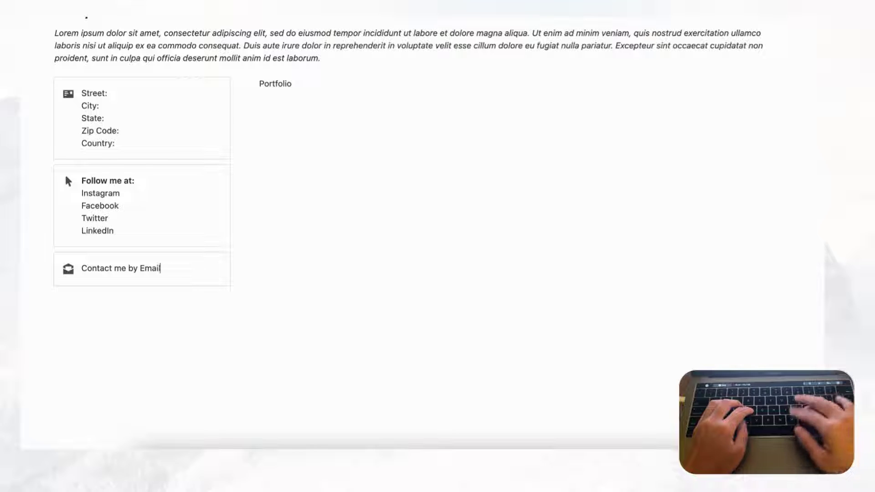
Link the "Contact me by Email" text to a mailto: URL containing the contact's email address
{"action": "left_click_drag", "start_coordinate": [162, 268], "coordinate": [81, 268]}
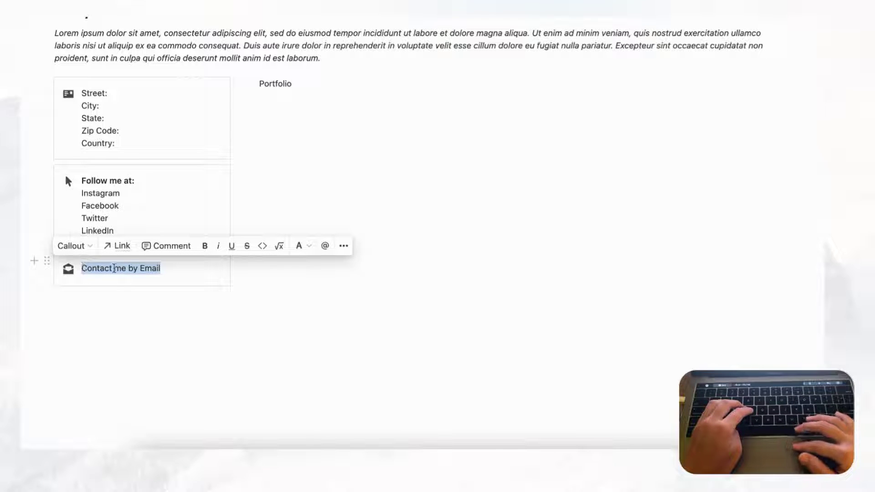
{"action": "left_click", "coordinate": [122, 246]}
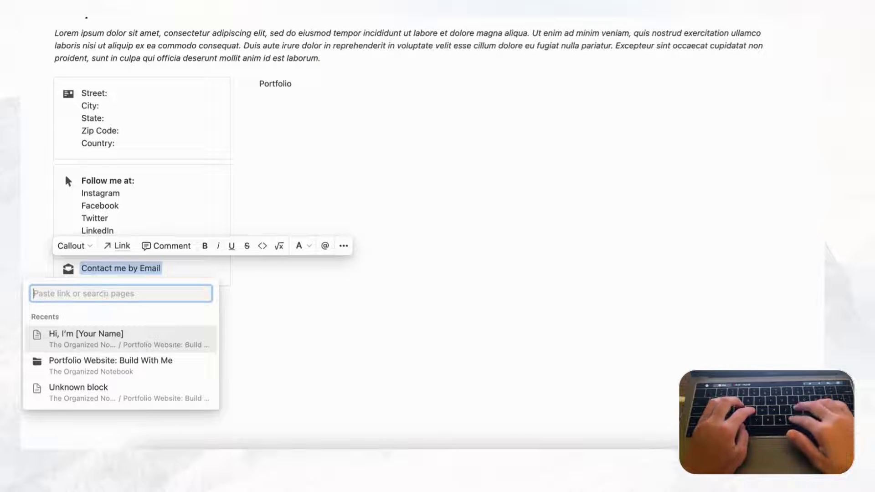
{"action": "type", "text": "mailto:"}
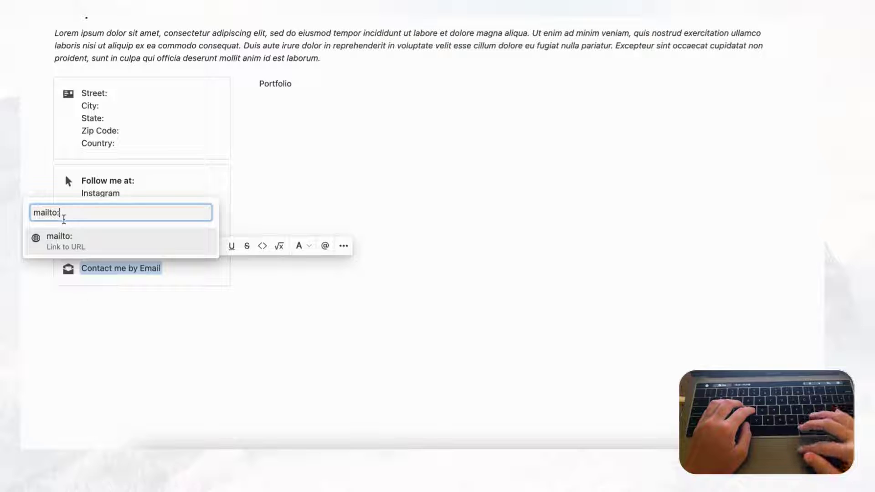
{"action": "type", "text": "xxx"}
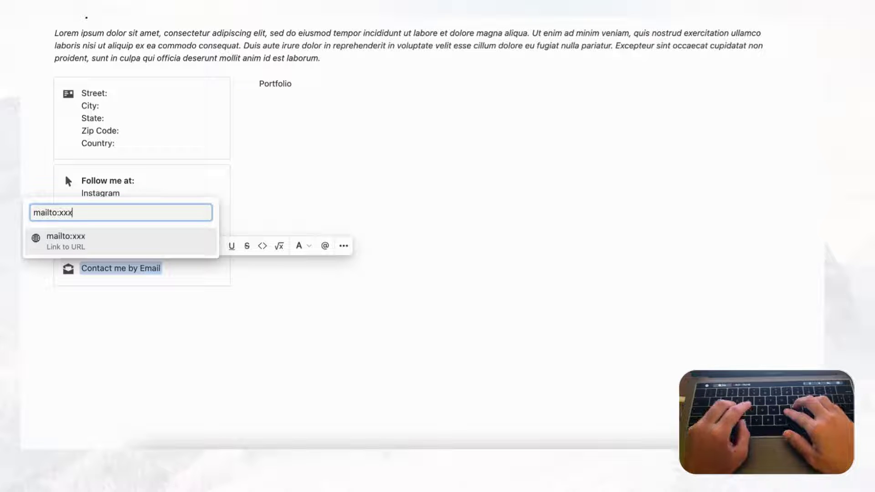
{"action": "type", "text": "xxxx@"}
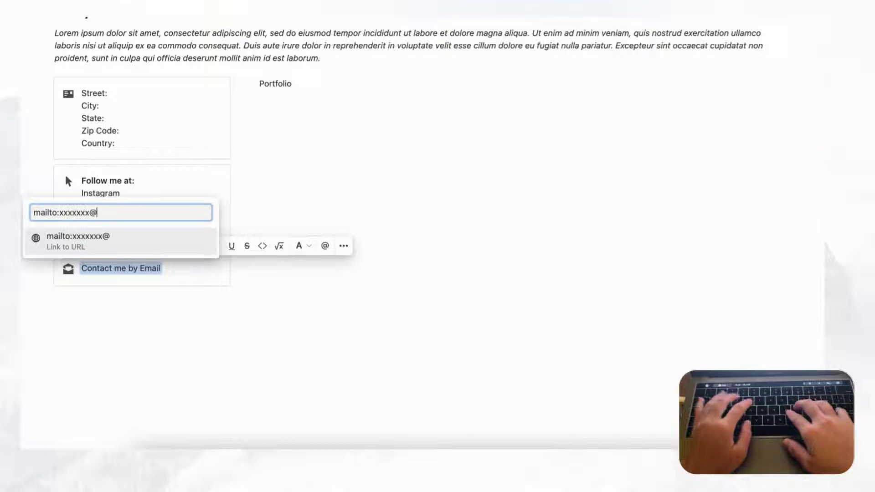
{"action": "type", "text": "email.com"}
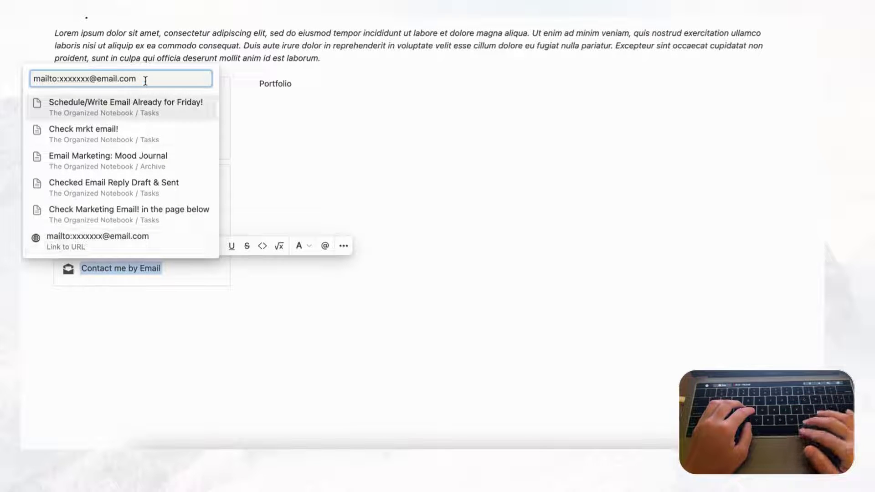
{"action": "key", "text": "Return"}
{"action": "mouse_move", "coordinate": [123, 273]}
{"action": "left_click", "coordinate": [185, 268]}
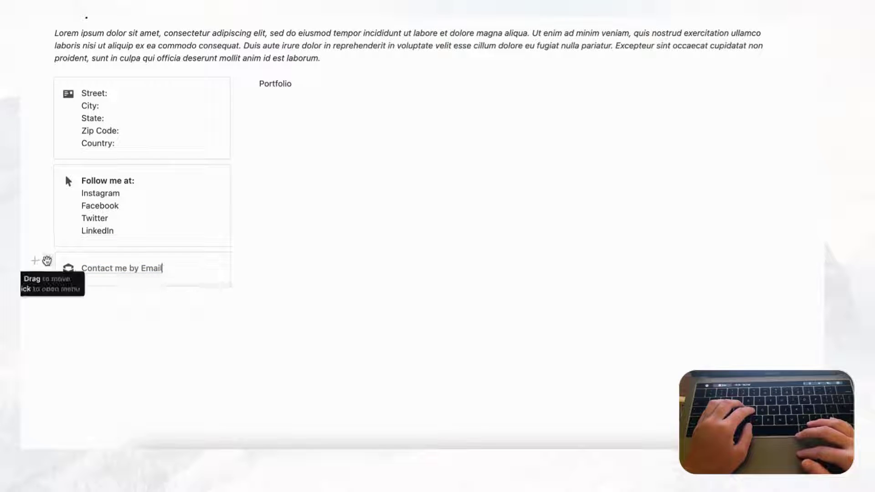
Duplicate the email callout and change the copy's icon to the phone handset, filtering the icons for "phone"
{"action": "left_click", "coordinate": [47, 260]}
{"action": "left_click", "coordinate": [107, 196]}
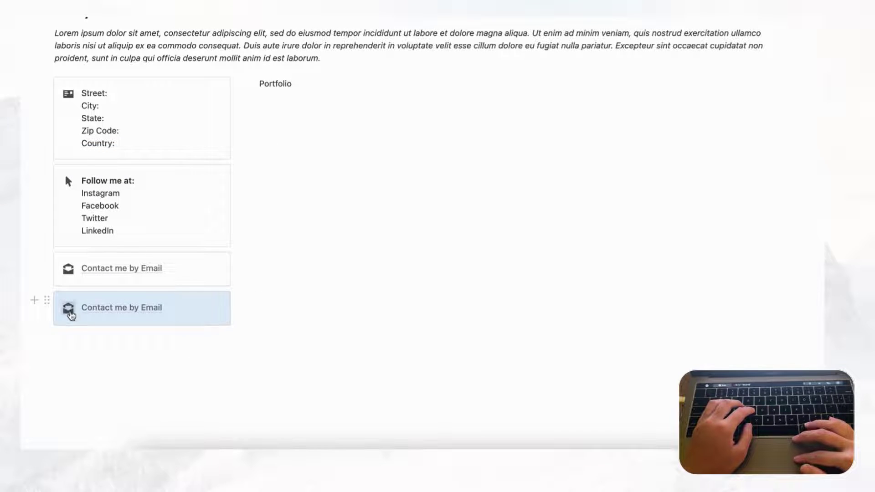
{"action": "left_click", "coordinate": [71, 313]}
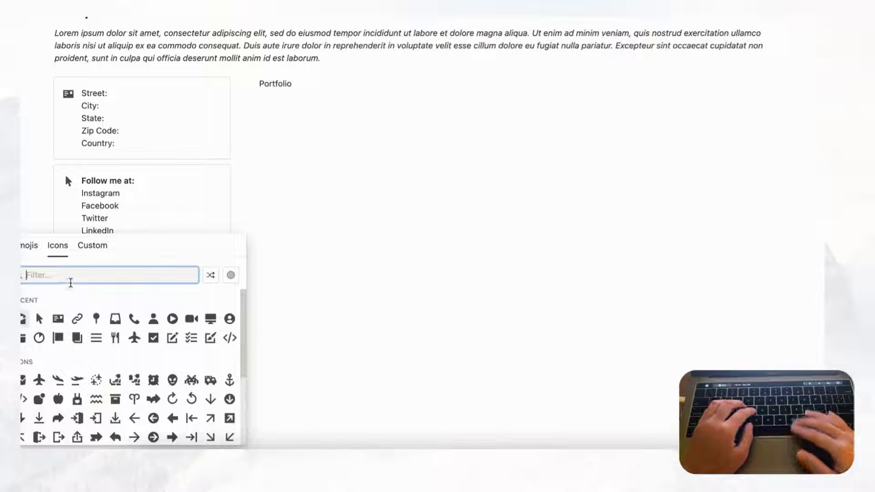
{"action": "type", "text": "phone"}
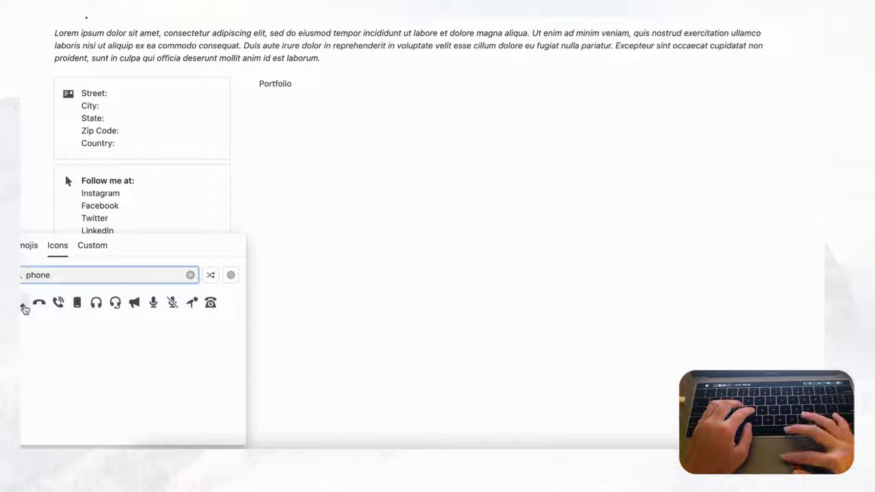
{"action": "left_click", "coordinate": [24, 308]}
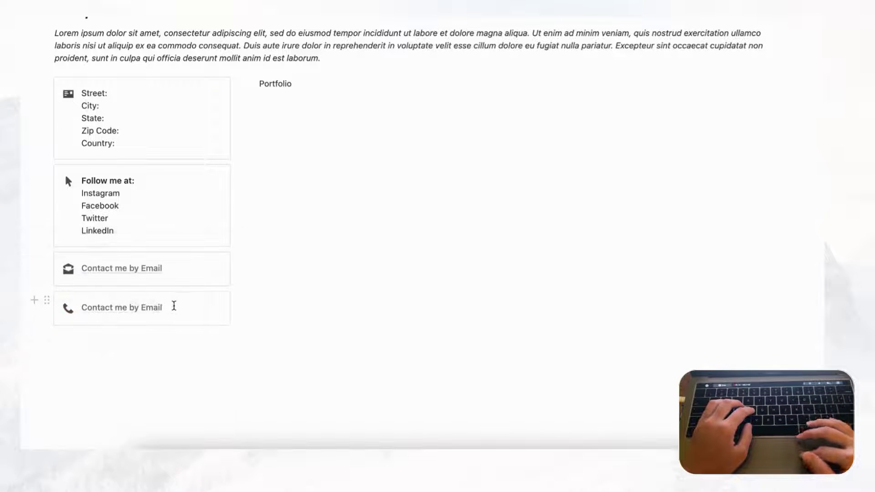
Replace the text in the phone callout with "Contact me by Phone"
{"action": "left_click_drag", "start_coordinate": [174, 305], "coordinate": [81, 307]}
{"action": "key", "text": "BackSpace"}
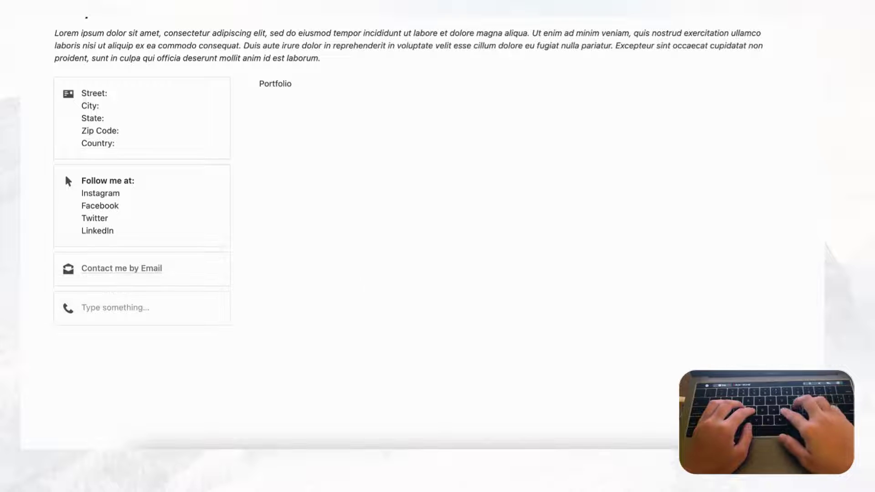
{"action": "type", "text": "Contact "}
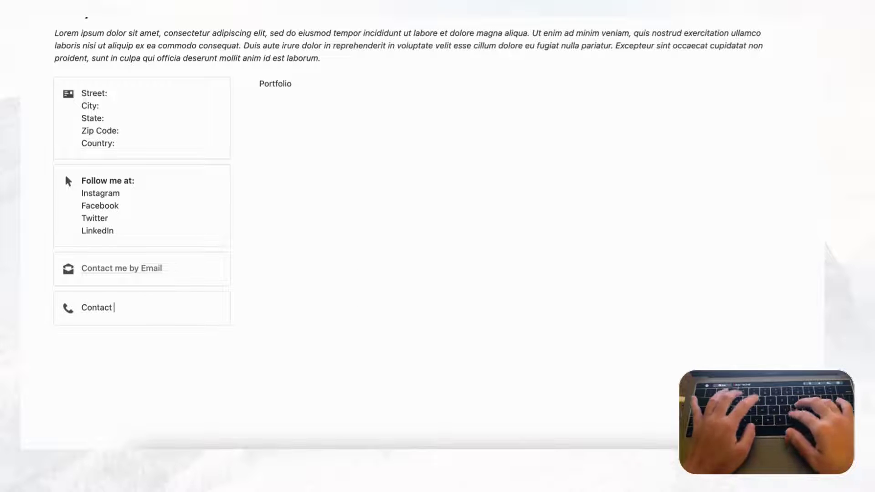
{"action": "type", "text": "me by Phone"}
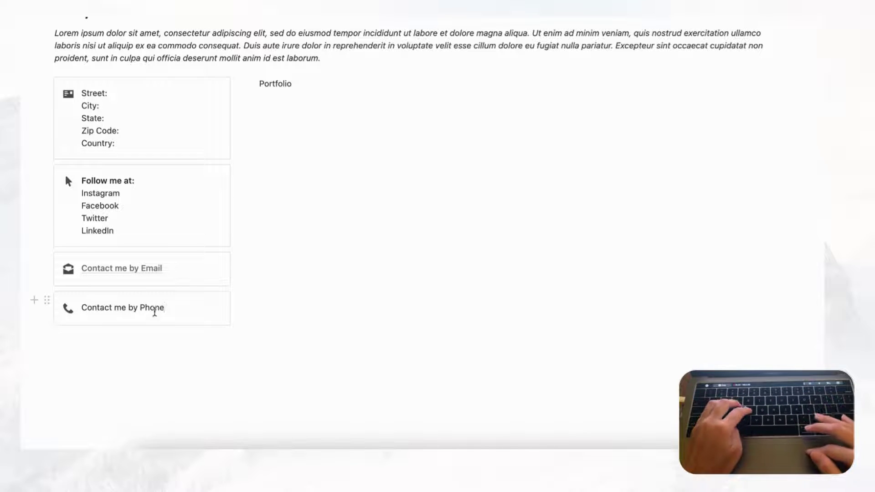
Link the "Contact me by Phone" text to the URL tel:xxx-xxx-xxxx
{"action": "left_click_drag", "start_coordinate": [165, 308], "coordinate": [83, 307]}
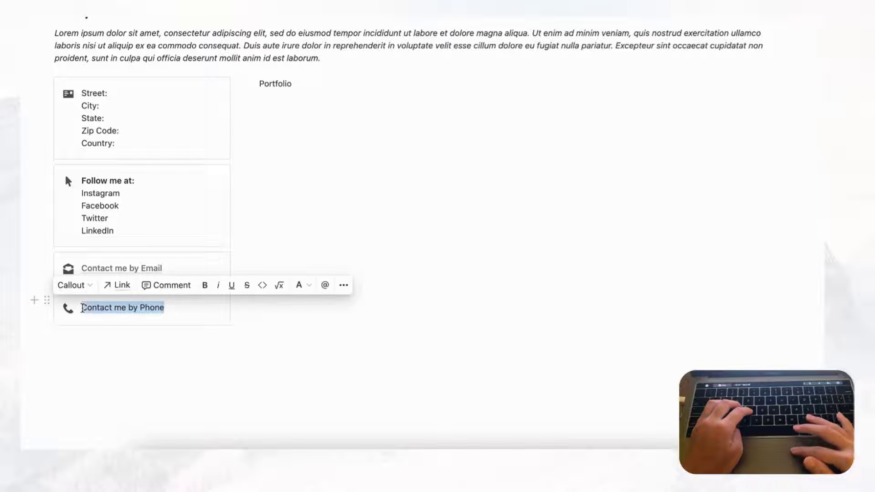
{"action": "left_click", "coordinate": [117, 288]}
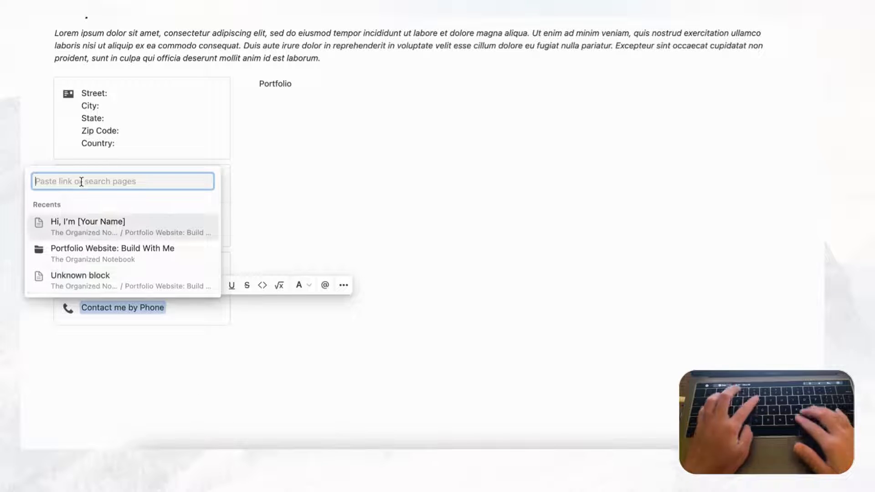
{"action": "type", "text": "tel"}
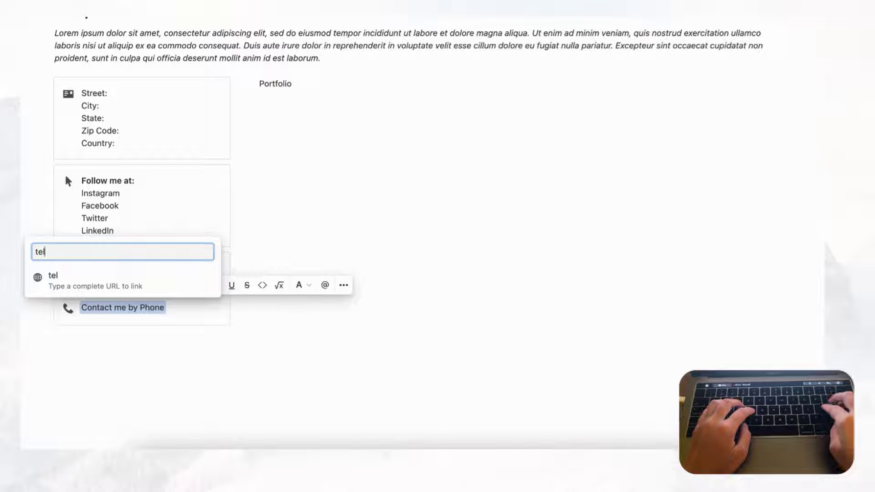
{"action": "type", "text": ":xxx-xxx-xxxx"}
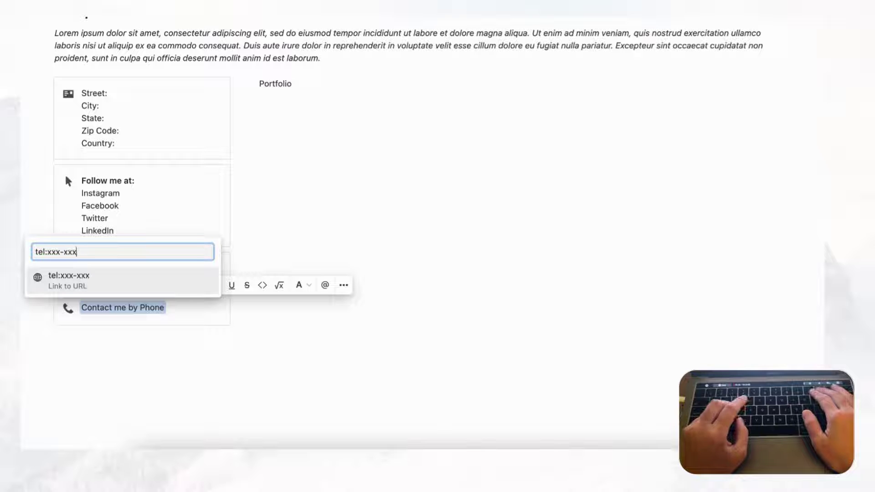
{"action": "left_click", "coordinate": [94, 286]}
{"action": "left_click", "coordinate": [196, 341]}
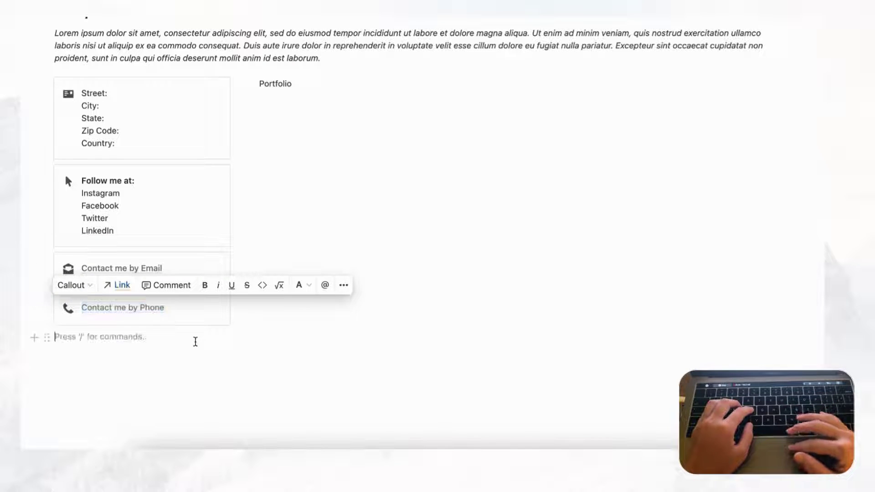
Narrow the contact callouts column so the Portfolio column beside it becomes wider
{"action": "scroll", "coordinate": [137, 296], "scroll_direction": "up", "scroll_amount": 2}
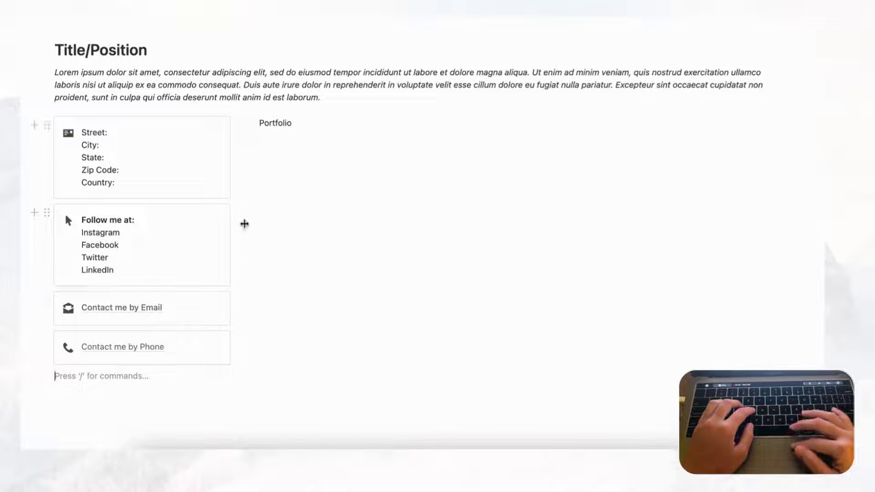
{"action": "scroll", "coordinate": [239, 249], "scroll_direction": "up", "scroll_amount": 1}
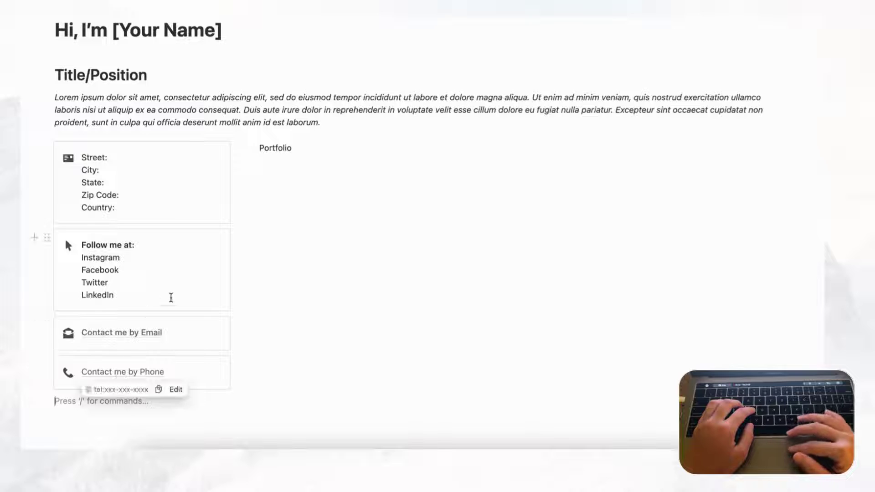
{"action": "left_click_drag", "start_coordinate": [246, 201], "coordinate": [213, 206]}
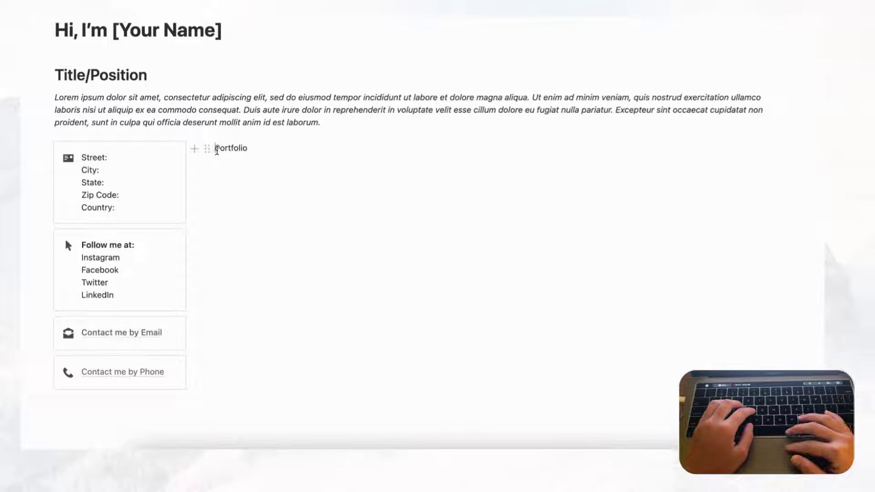
Replace the "Portfolio" text in the wide column with "Current Project" and turn it into a Heading 1
{"action": "left_click_drag", "start_coordinate": [217, 150], "coordinate": [267, 153]}
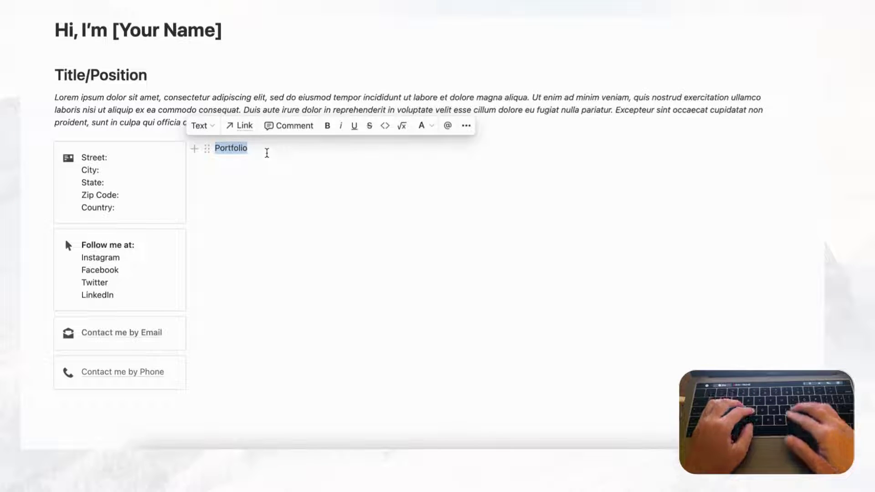
{"action": "type", "text": "Current Pro"}
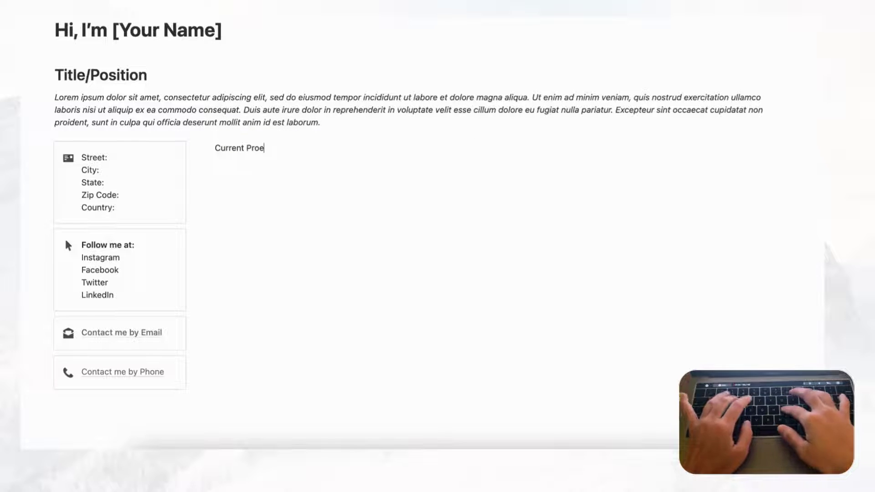
{"action": "type", "text": "ject"}
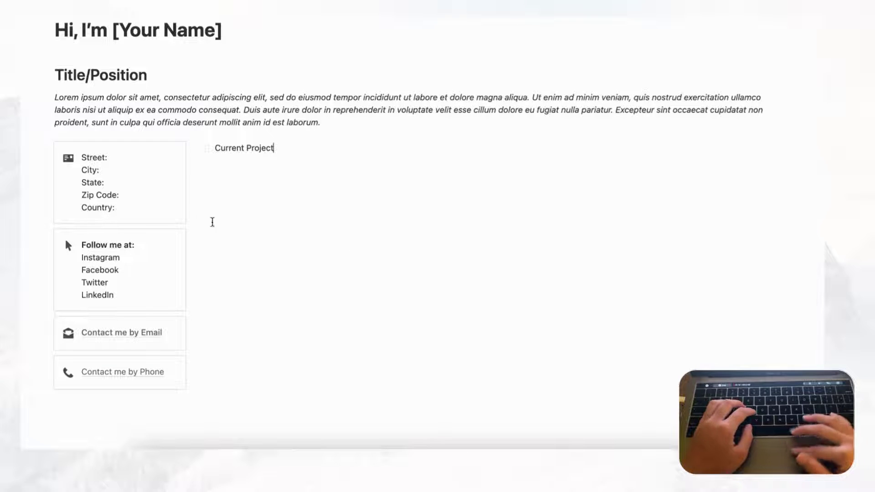
{"action": "left_click_drag", "start_coordinate": [275, 148], "coordinate": [216, 147]}
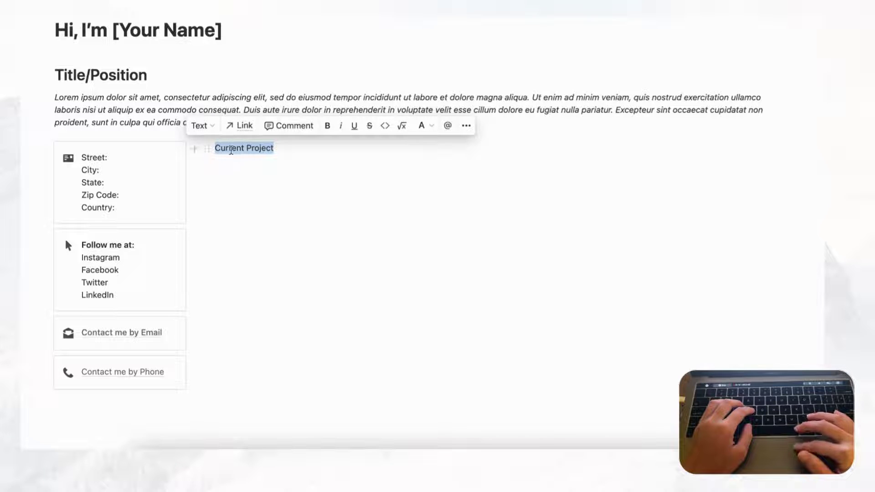
{"action": "left_click", "coordinate": [212, 131]}
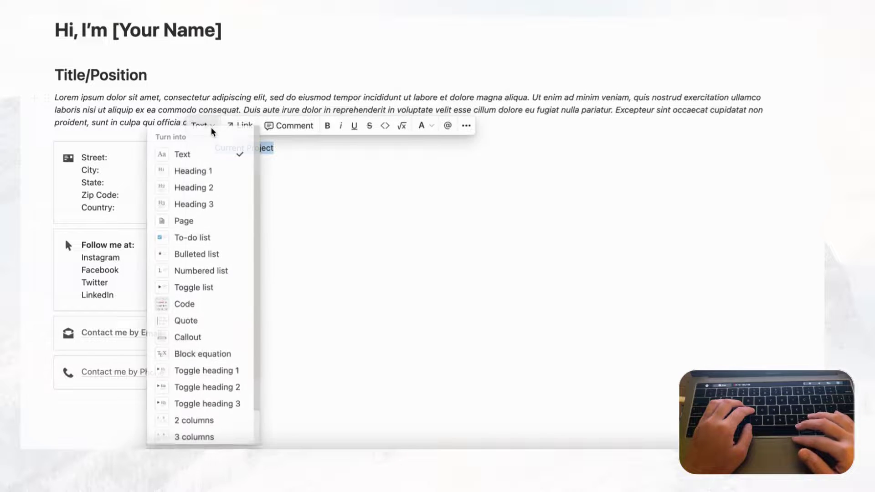
{"action": "left_click", "coordinate": [216, 173]}
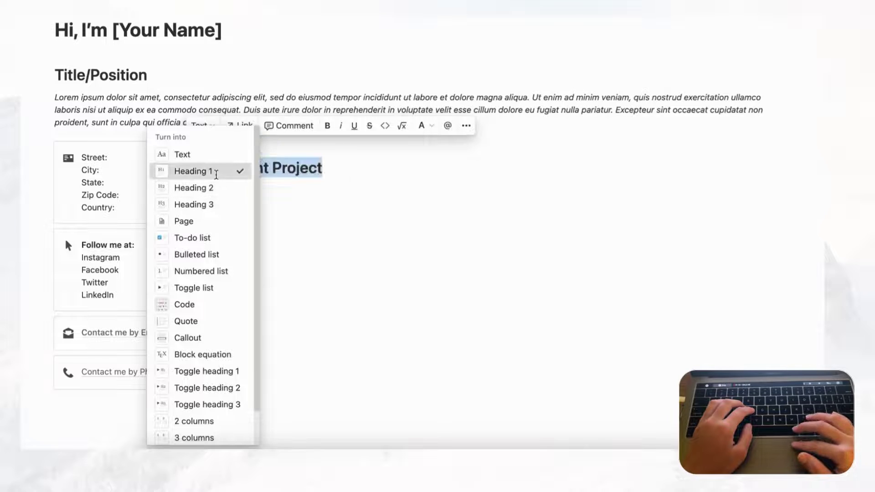
Correct the column heading to "Current Projects" and turn it into a Heading 3
{"action": "left_click", "coordinate": [326, 168]}
{"action": "type", "text": "s"}
{"action": "left_click_drag", "start_coordinate": [336, 168], "coordinate": [210, 168]}
{"action": "left_click", "coordinate": [210, 167]}
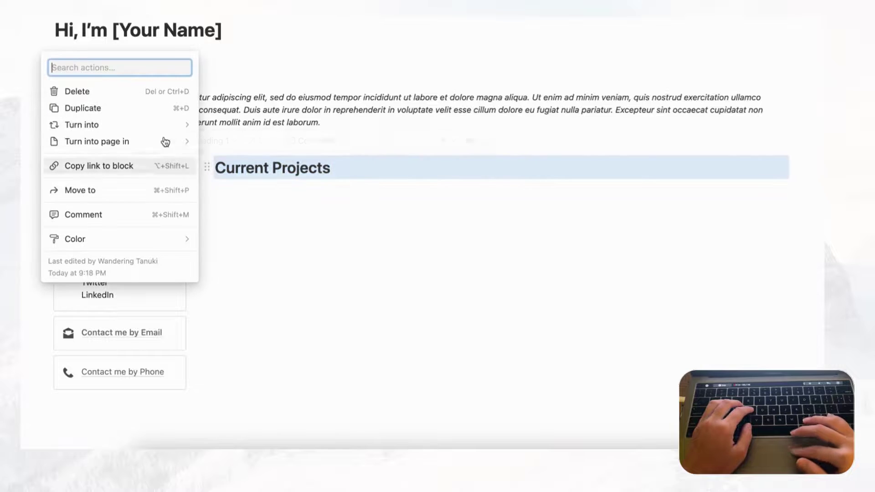
{"action": "mouse_move", "coordinate": [159, 128]}
{"action": "left_click", "coordinate": [270, 67]}
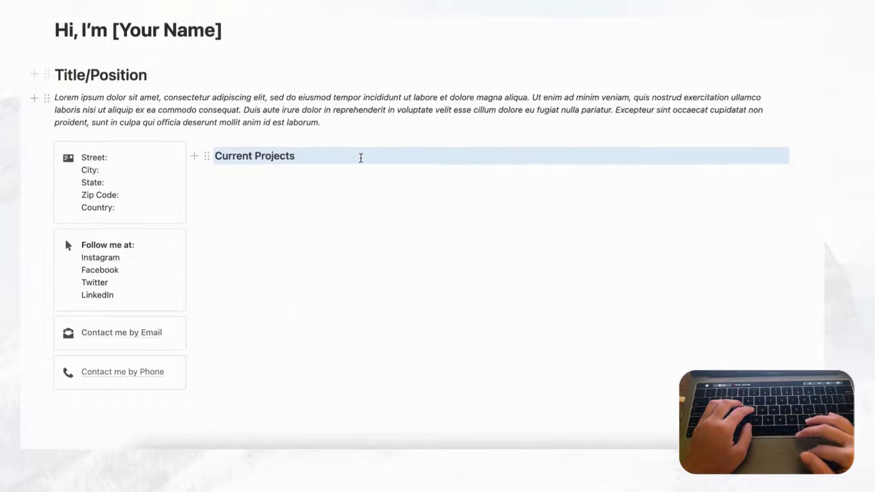
Start a bulleted list under "Current Projects" and fill its first bullet with the intro text copied from "Duis aute irure dolor" to "laborum."
{"action": "left_click", "coordinate": [356, 156]}
{"action": "key", "text": "Return"}
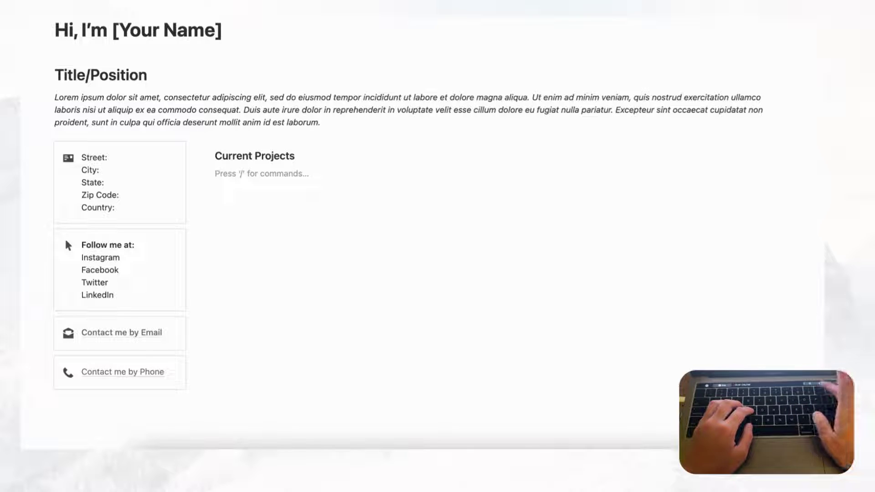
{"action": "type", "text": "-"}
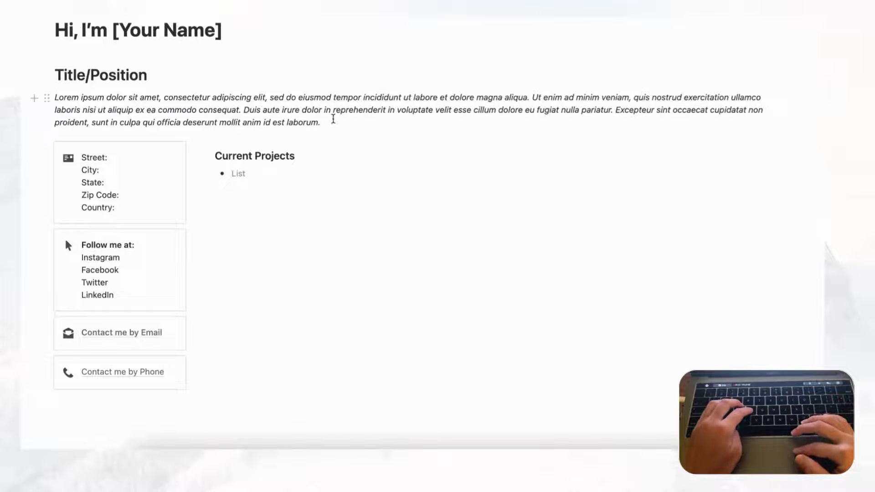
{"action": "left_click_drag", "start_coordinate": [329, 122], "coordinate": [239, 173]}
{"action": "key", "text": "super+c"}
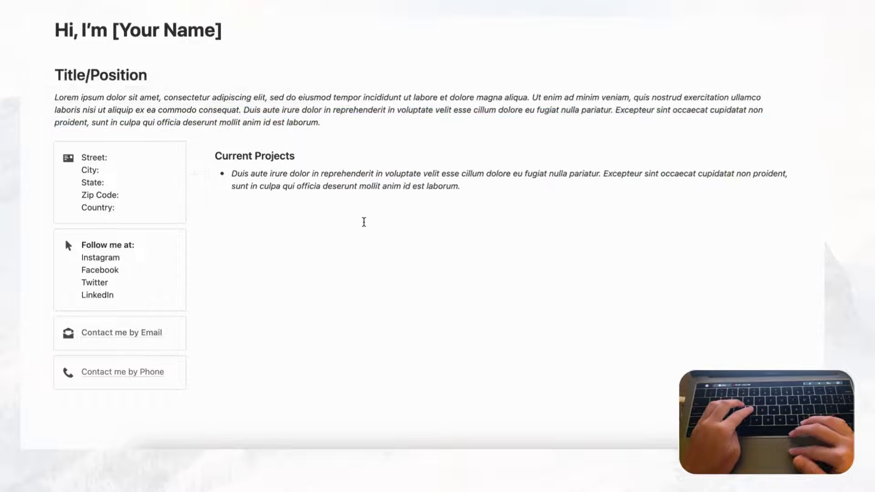
Add two more bullets under "Current Projects" containing the same copied "Duis aute irure dolor" text
{"action": "key", "text": "Return"}
{"action": "key", "text": "super+v"}
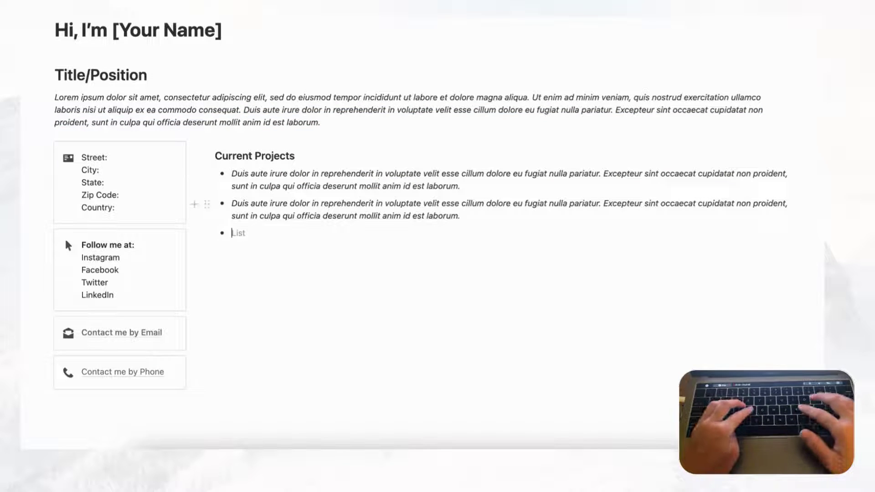
{"action": "key", "text": "Return"}
{"action": "key", "text": "super+v"}
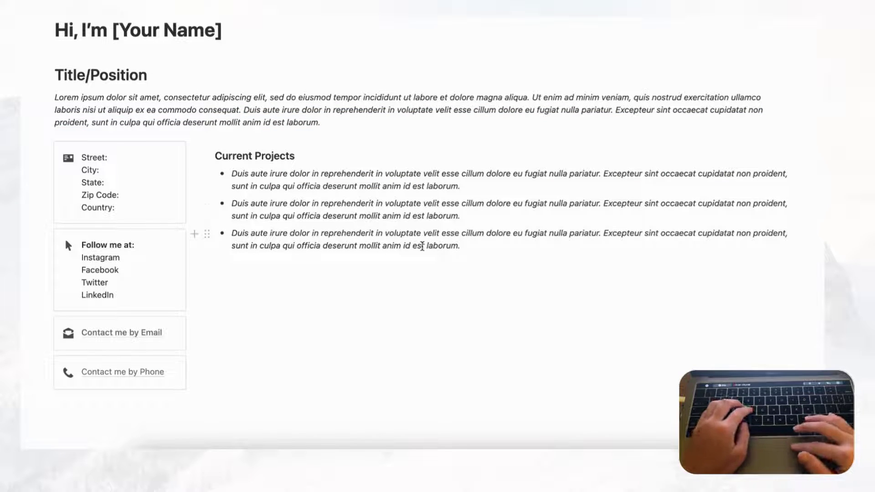
Insert a Gallery view database block on a plain line below the Current Projects bullets
{"action": "scroll", "coordinate": [294, 230], "scroll_direction": "up", "scroll_amount": 5}
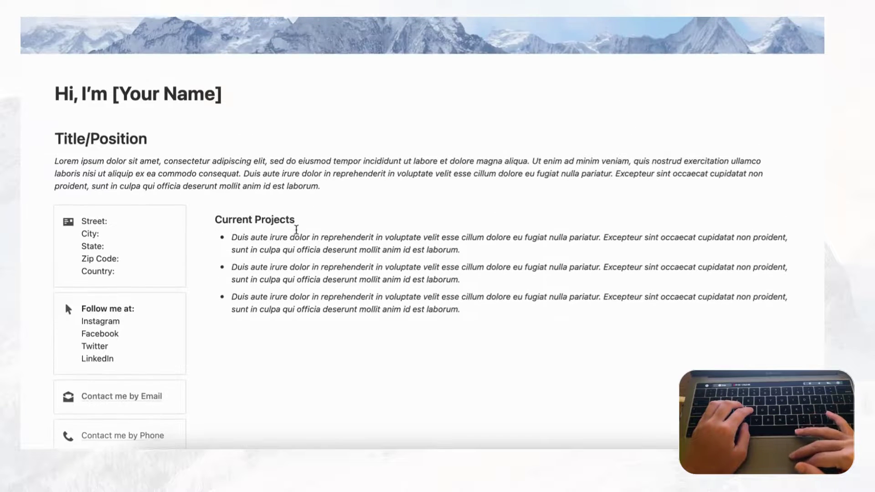
{"action": "scroll", "coordinate": [296, 230], "scroll_direction": "down", "scroll_amount": 6}
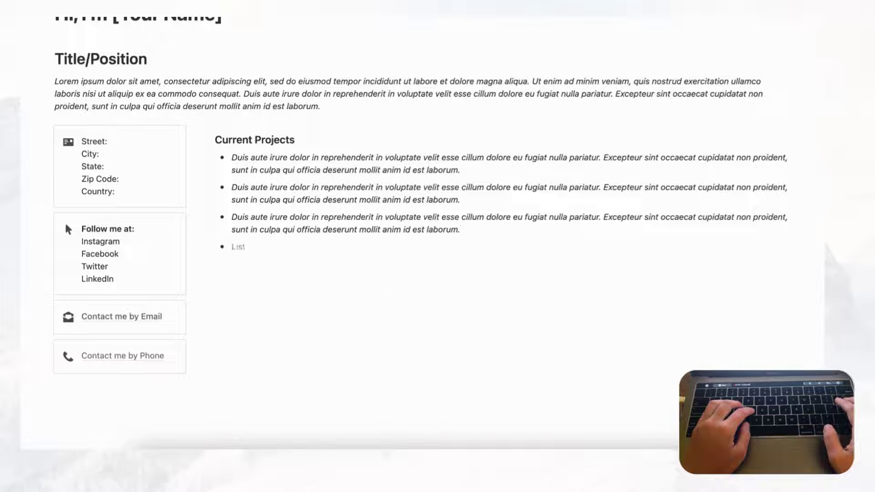
{"action": "key", "text": "BackSpace"}
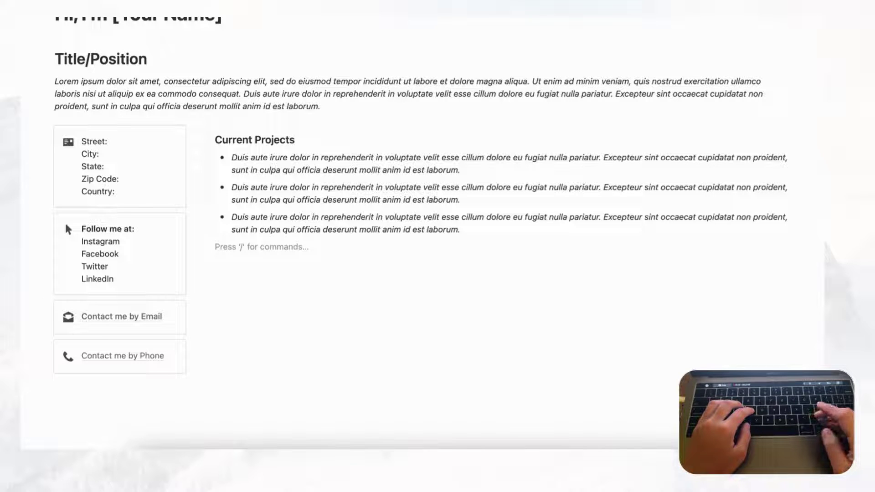
{"action": "type", "text": "/gall"}
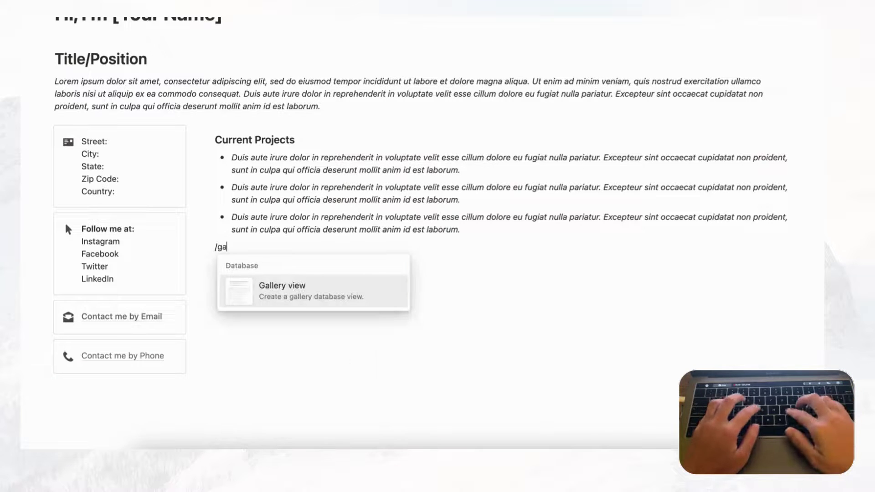
{"action": "left_click", "coordinate": [326, 297]}
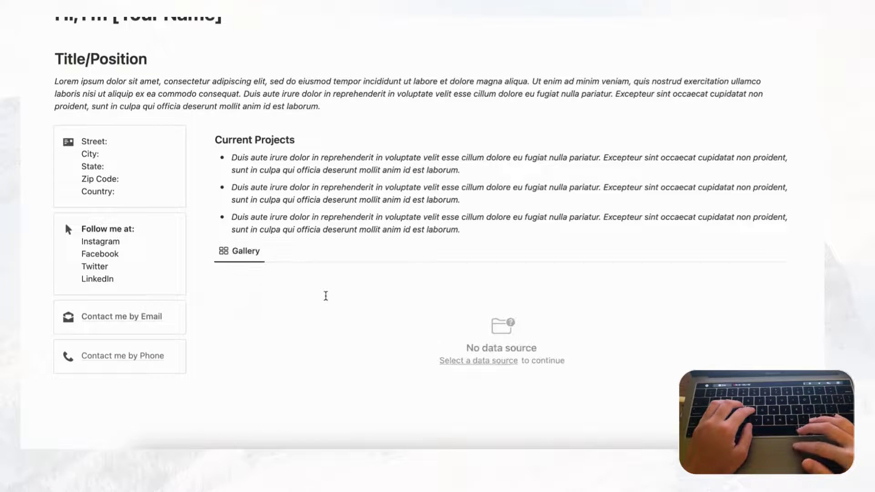
Create a new database as the data source of the gallery block
{"action": "scroll", "coordinate": [532, 371], "scroll_direction": "down", "scroll_amount": 5}
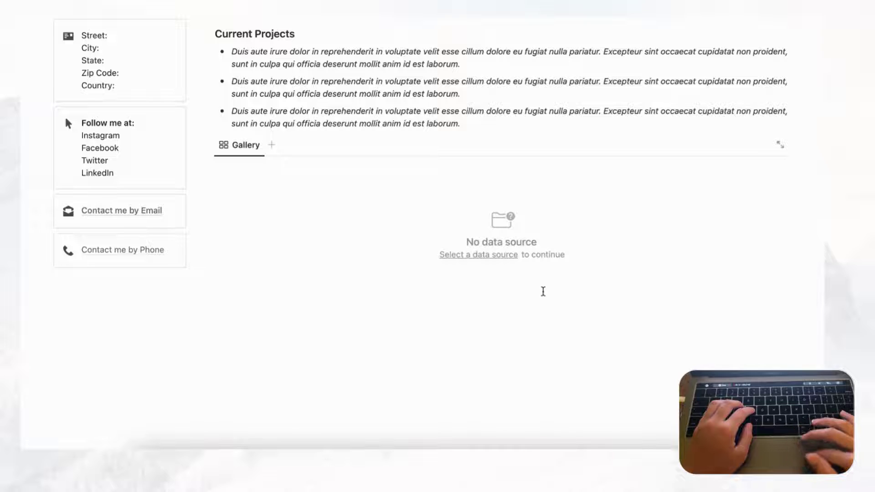
{"action": "left_click", "coordinate": [487, 257]}
{"action": "left_click", "coordinate": [659, 374]}
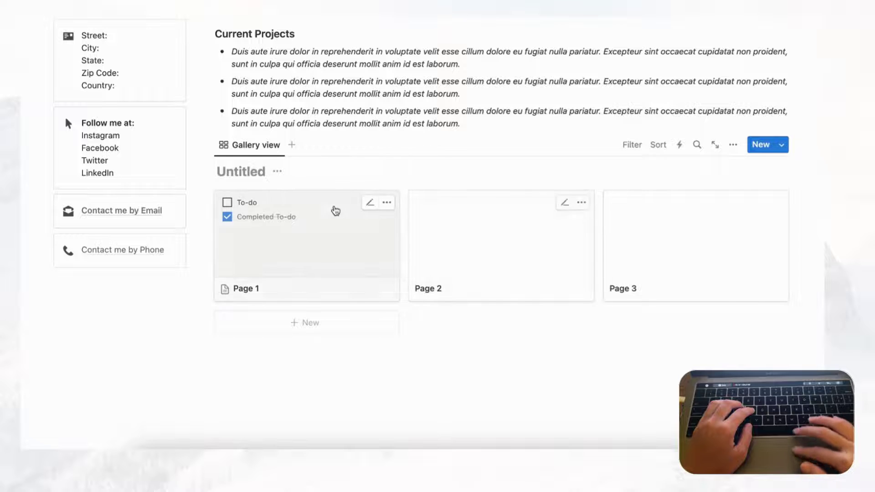
Title the new gallery database "Portfolio" and rename its gallery view "Portfolio" as well
{"action": "left_click", "coordinate": [222, 176]}
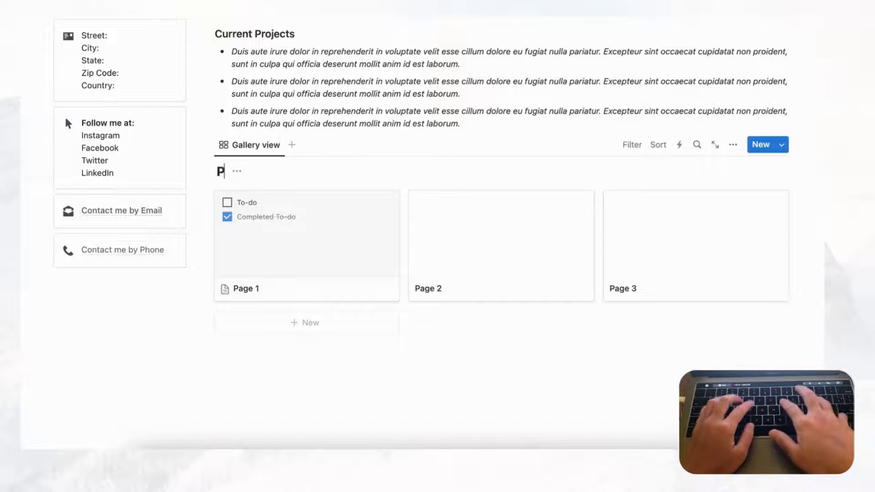
{"action": "type", "text": "Portfolio"}
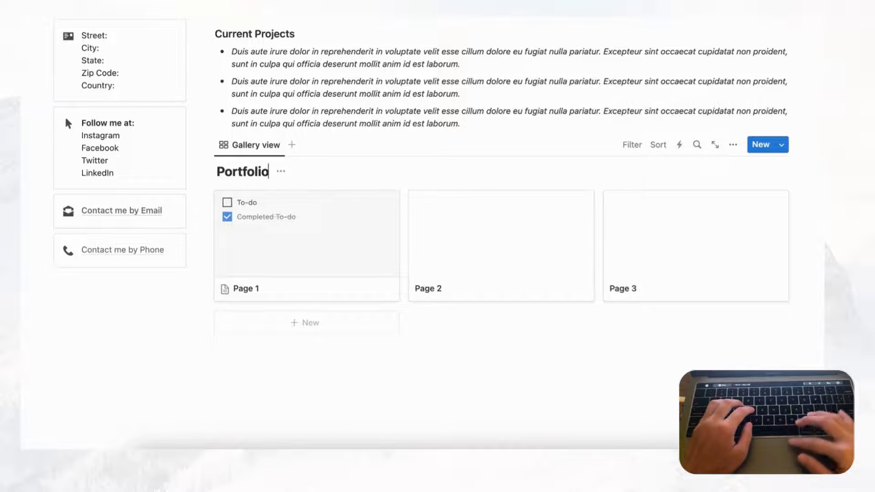
{"action": "left_click", "coordinate": [253, 148]}
{"action": "left_click", "coordinate": [264, 173]}
{"action": "type", "text": "Po"}
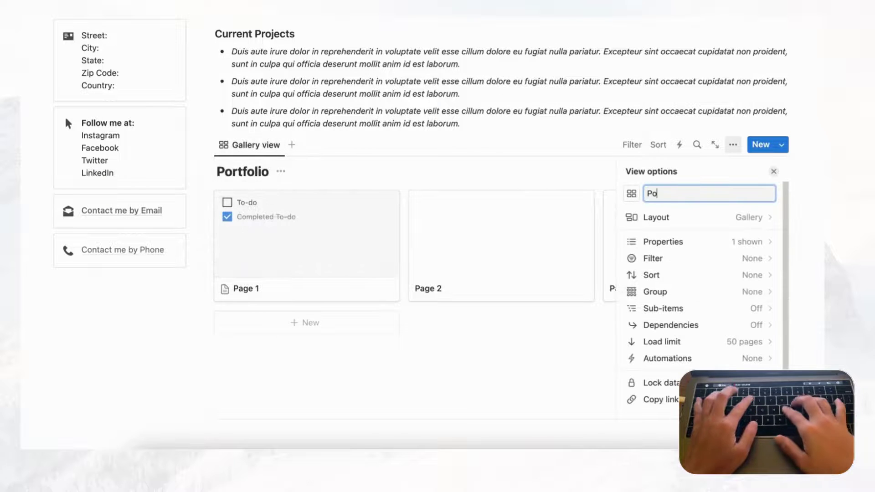
{"action": "type", "text": "rtfolio"}
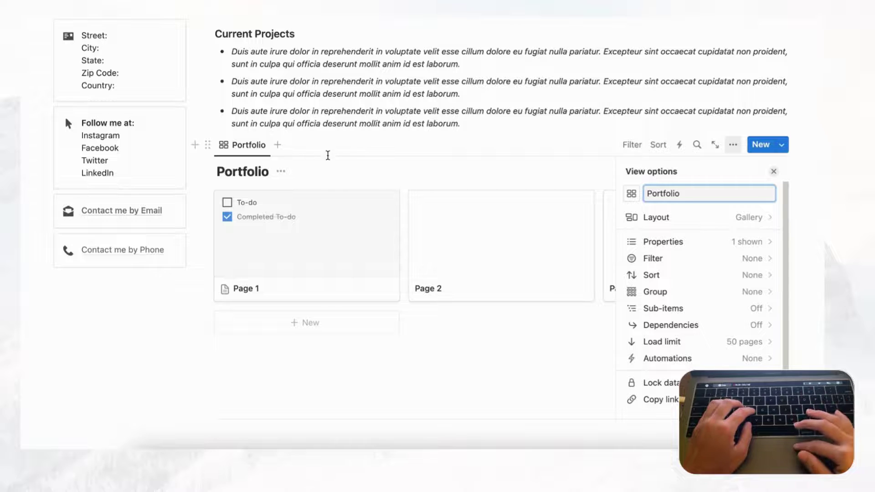
{"action": "left_click", "coordinate": [378, 146]}
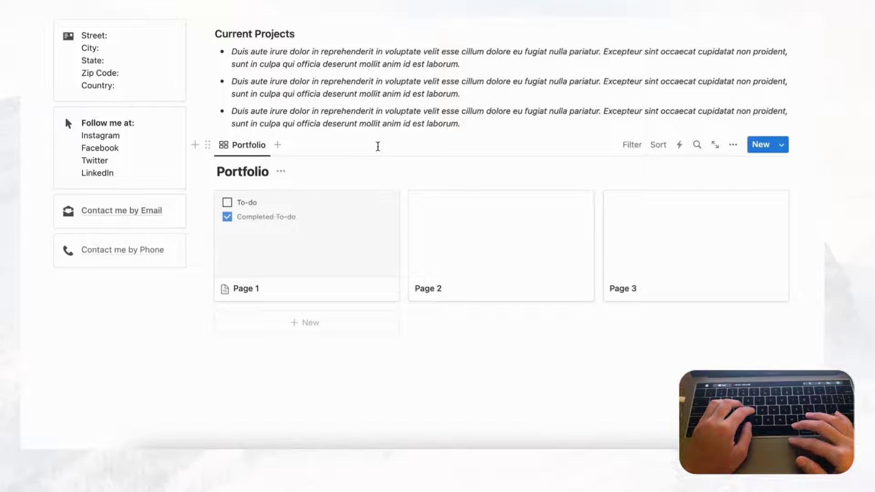
Hide the database title in the layout settings of the Portfolio gallery view
{"action": "left_click", "coordinate": [733, 145]}
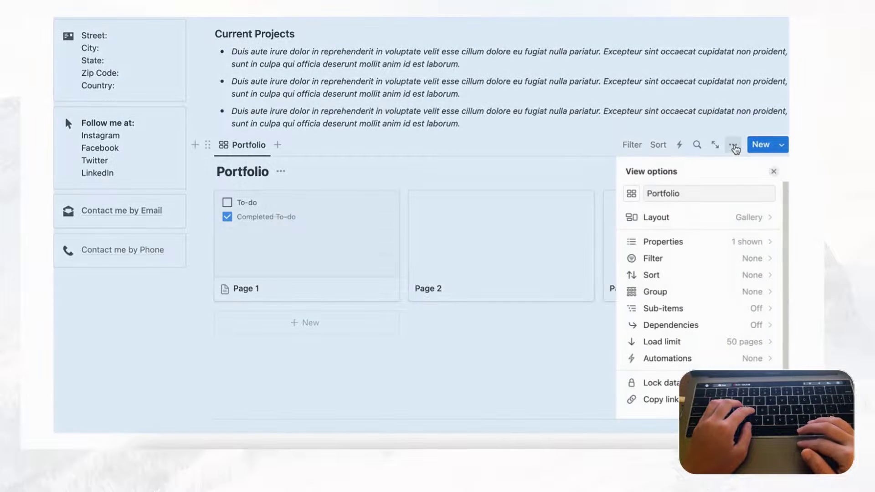
{"action": "left_click", "coordinate": [729, 218]}
{"action": "left_click", "coordinate": [764, 307]}
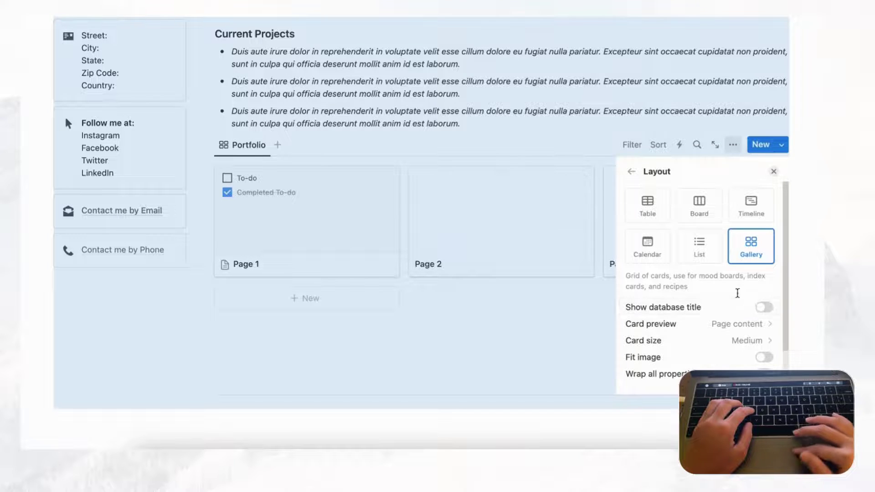
Set the card preview of the Portfolio gallery view to Page cover and close the layout settings
{"action": "left_click", "coordinate": [767, 329]}
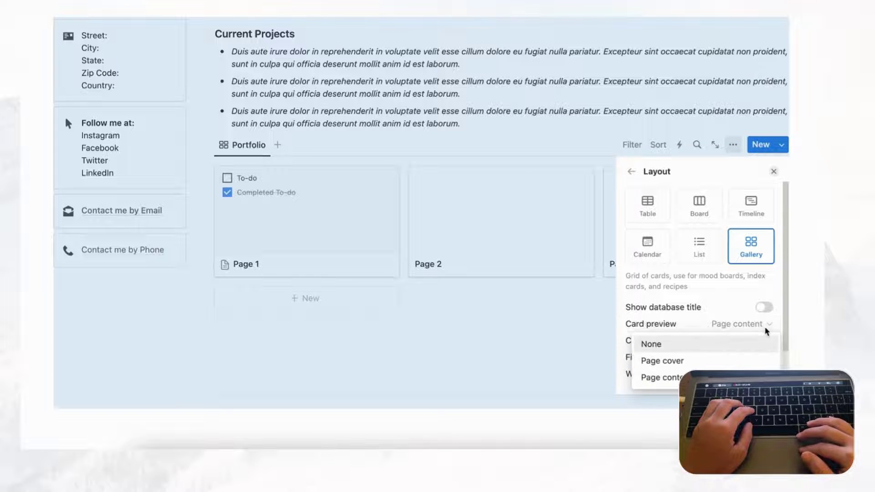
{"action": "left_click", "coordinate": [725, 363]}
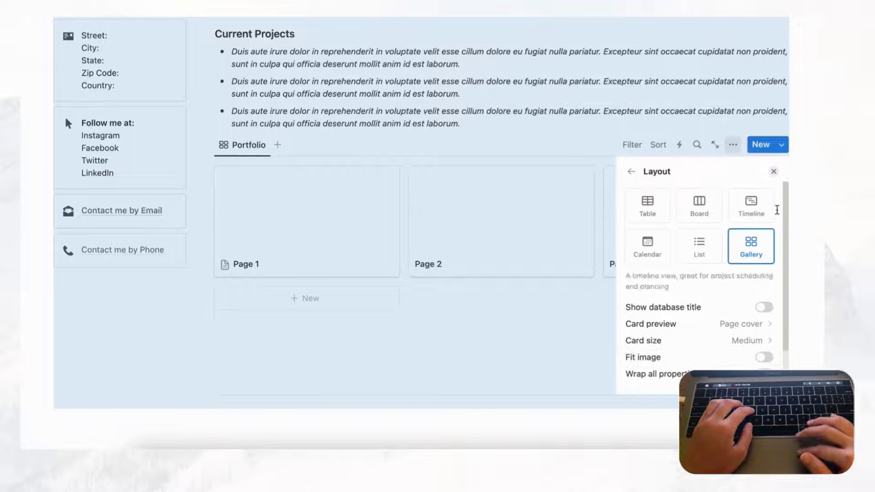
{"action": "left_click", "coordinate": [775, 175]}
{"action": "left_click", "coordinate": [598, 250]}
Add one blank line between the last Current Projects bullet and the Portfolio gallery, removing any surplus empty line
{"action": "scroll", "coordinate": [599, 246], "scroll_direction": "up", "scroll_amount": 2}
{"action": "scroll", "coordinate": [599, 247], "scroll_direction": "up", "scroll_amount": 2}
{"action": "left_click", "coordinate": [490, 228]}
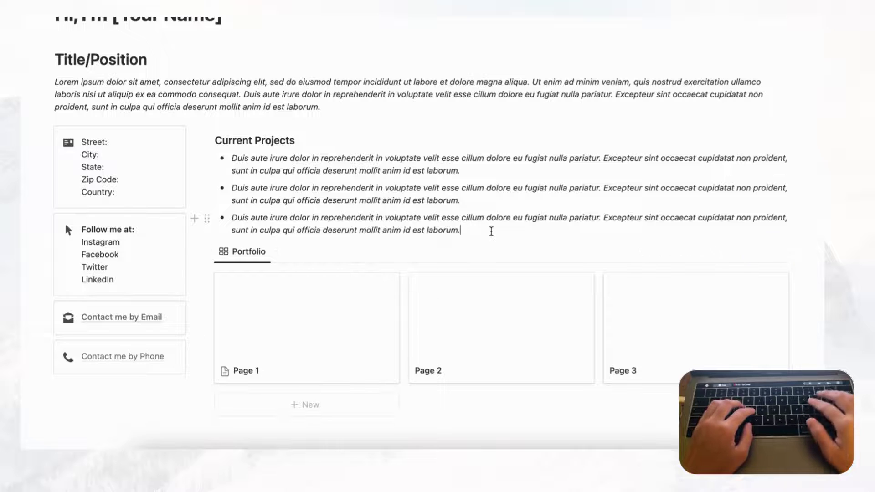
{"action": "key", "text": "Return"}
{"action": "key", "text": "Return"}
{"action": "key", "text": "Return"}
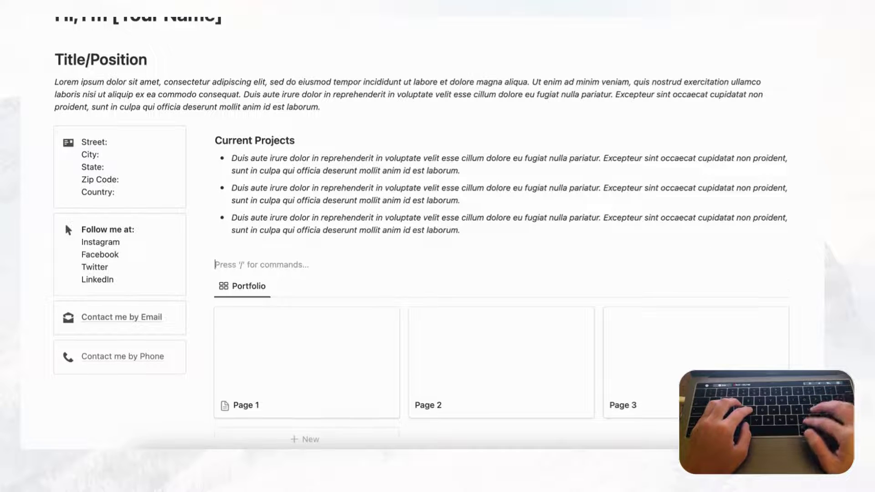
{"action": "key", "text": "Up"}
{"action": "key", "text": "Up"}
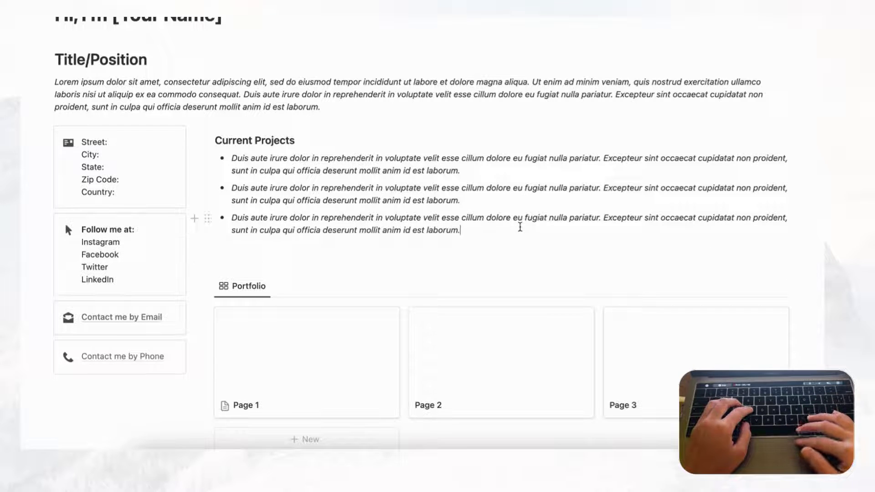
{"action": "left_click", "coordinate": [327, 247]}
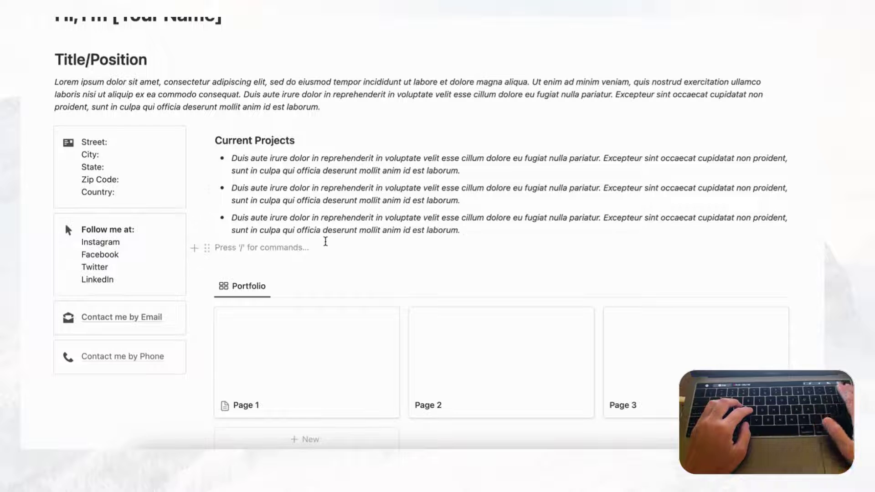
{"action": "key", "text": "BackSpace"}
Rename the Page 1 card of the Portfolio gallery as "Testimonials"
{"action": "scroll", "coordinate": [358, 330], "scroll_direction": "down", "scroll_amount": 3}
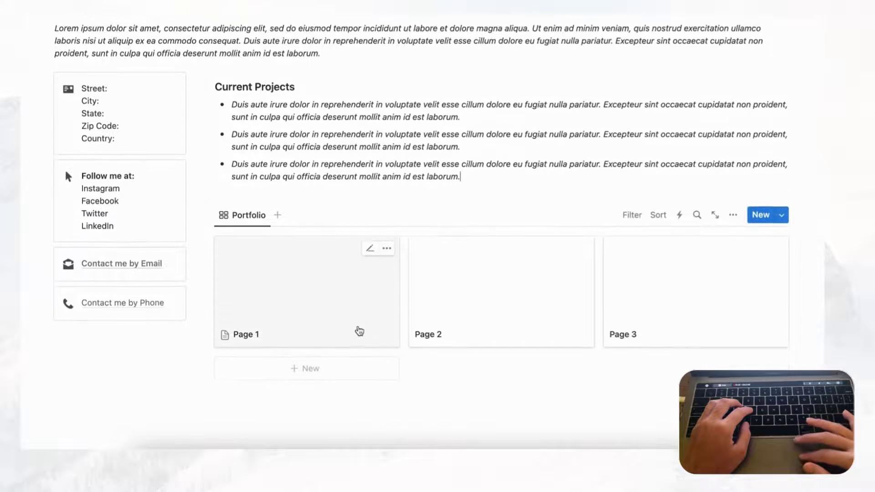
{"action": "scroll", "coordinate": [804, 287], "scroll_direction": "up", "scroll_amount": 3}
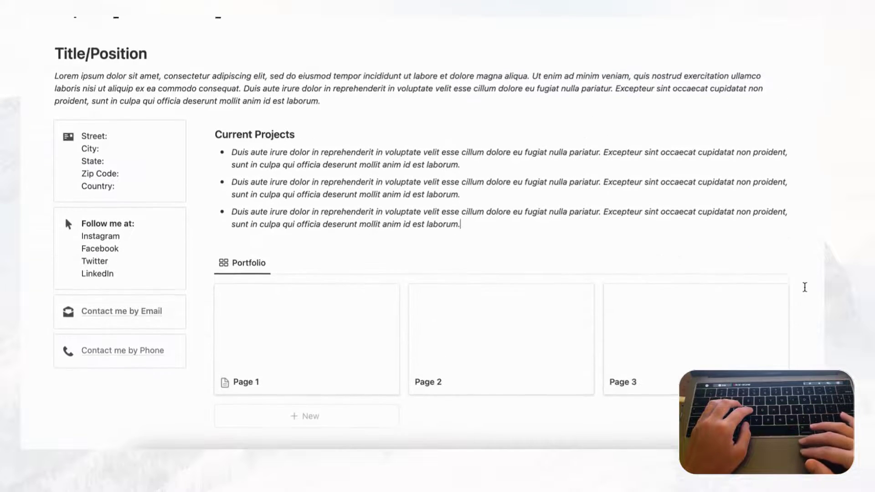
{"action": "scroll", "coordinate": [804, 287], "scroll_direction": "up", "scroll_amount": 3}
{"action": "scroll", "coordinate": [804, 287], "scroll_direction": "down", "scroll_amount": 4}
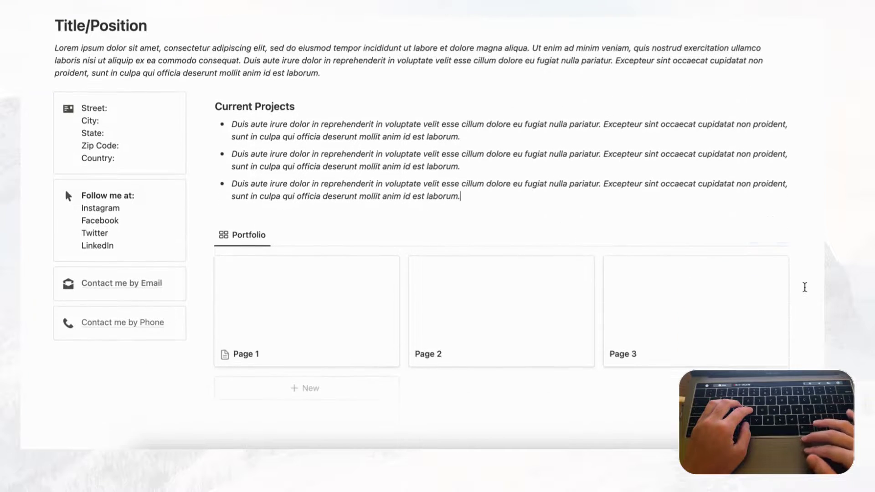
{"action": "left_click", "coordinate": [355, 352]}
{"action": "triple_click", "coordinate": [260, 106]}
{"action": "type", "text": "Testimonials"}
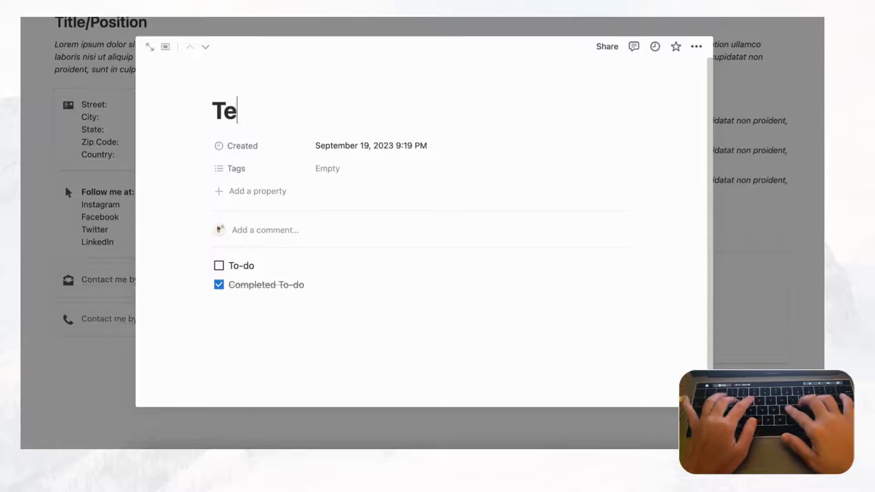
Delete the two sample to-do items from the Testimonials page and close it
{"action": "left_click_drag", "start_coordinate": [316, 286], "coordinate": [229, 265]}
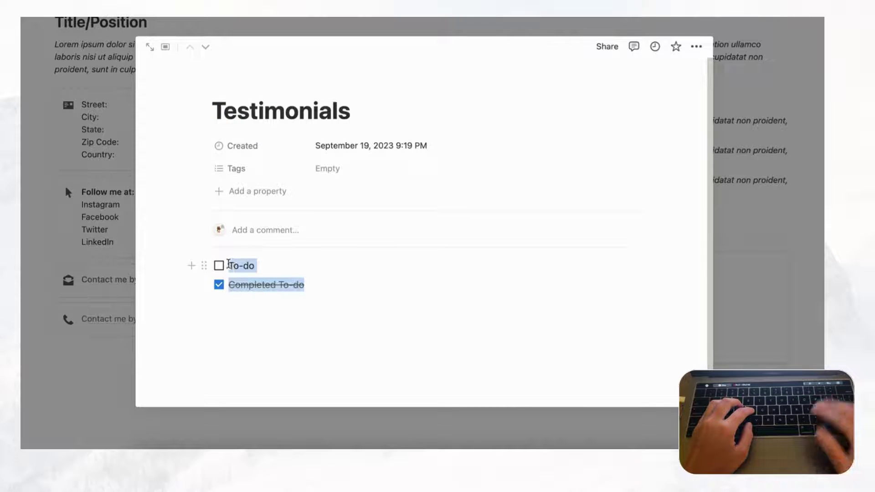
{"action": "key", "text": "BackSpace"}
{"action": "key", "text": "BackSpace"}
{"action": "key", "text": "BackSpace"}
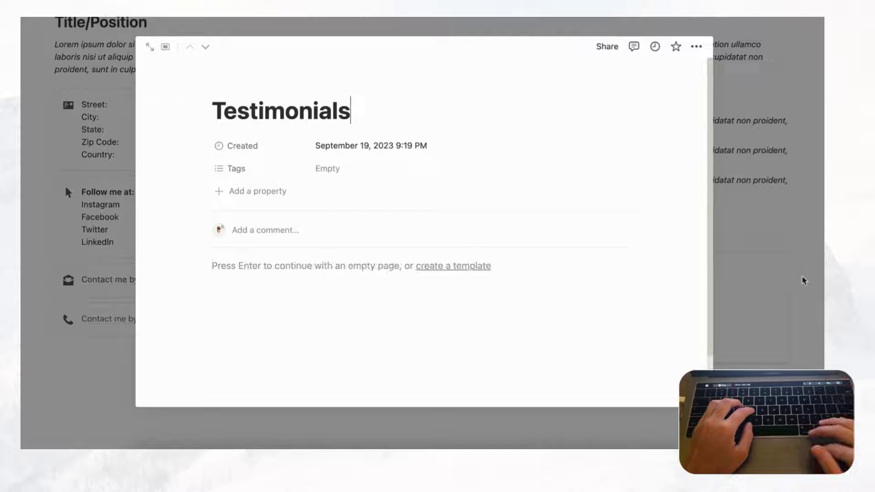
{"action": "left_click", "coordinate": [818, 276]}
Rename the Page 2 card of the Portfolio gallery as "Past Projects"
{"action": "left_click", "coordinate": [573, 320]}
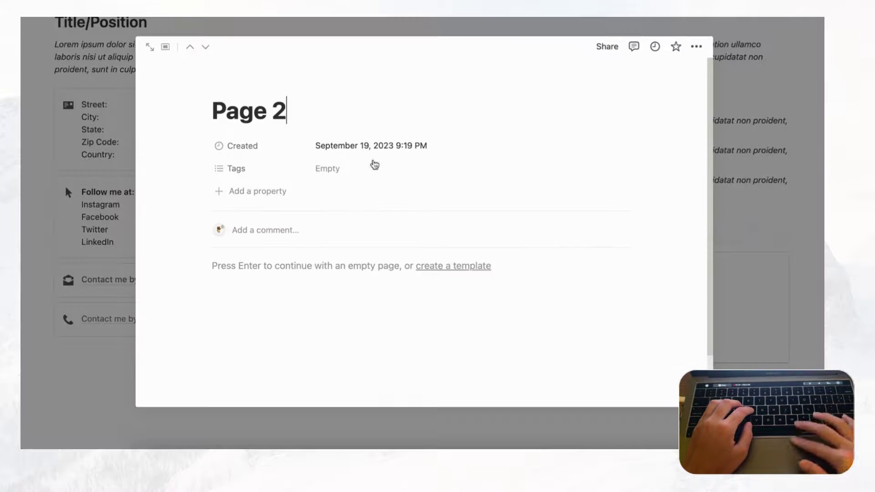
{"action": "key", "text": "super+a"}
{"action": "key", "text": "BackSpace"}
{"action": "type", "text": "P"}
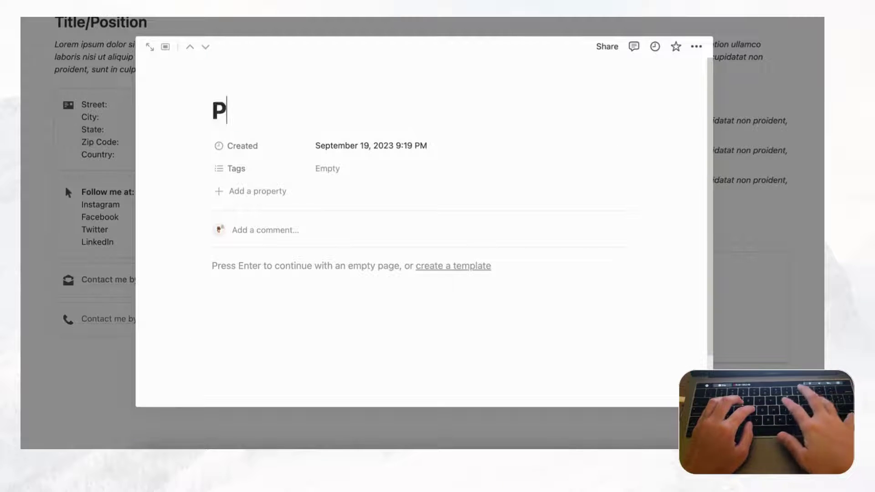
{"action": "type", "text": "ast Projec"}
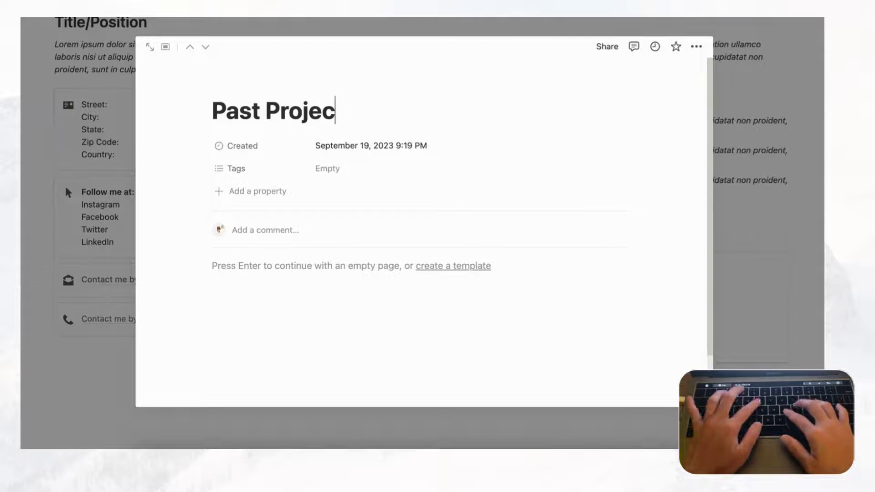
{"action": "type", "text": "ts"}
{"action": "left_click", "coordinate": [807, 233]}
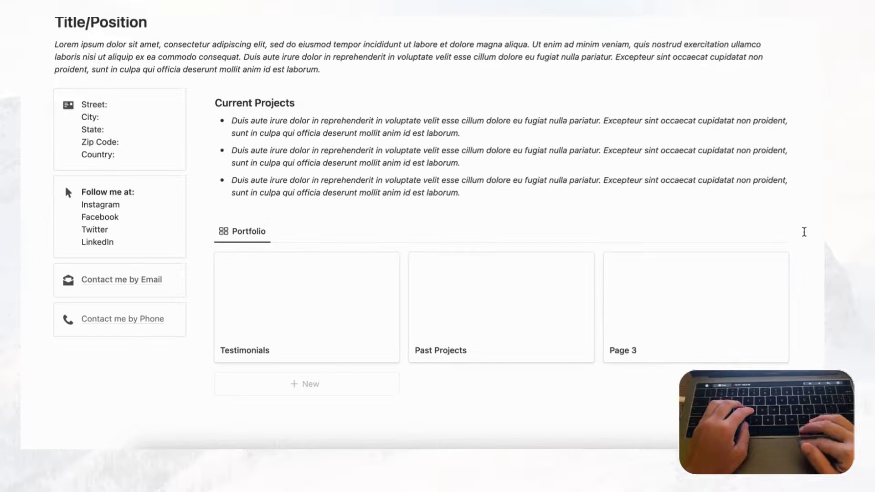
Rename the Page 3 card of the Portfolio gallery as "Design Samples"
{"action": "left_click", "coordinate": [703, 325]}
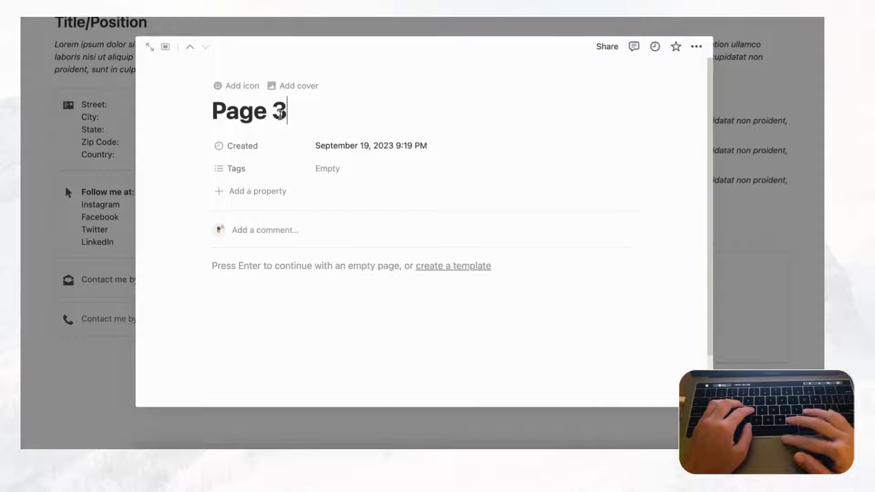
{"action": "key", "text": "super+a"}
{"action": "type", "text": "Design "}
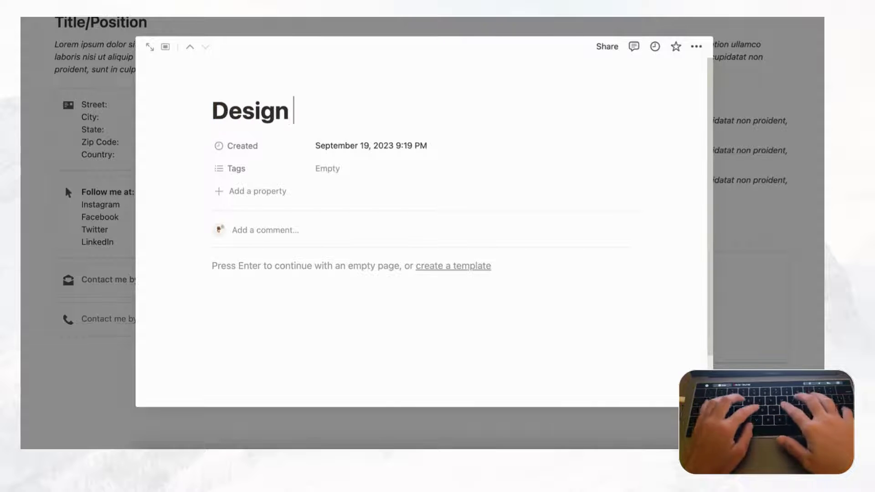
{"action": "type", "text": "Samples"}
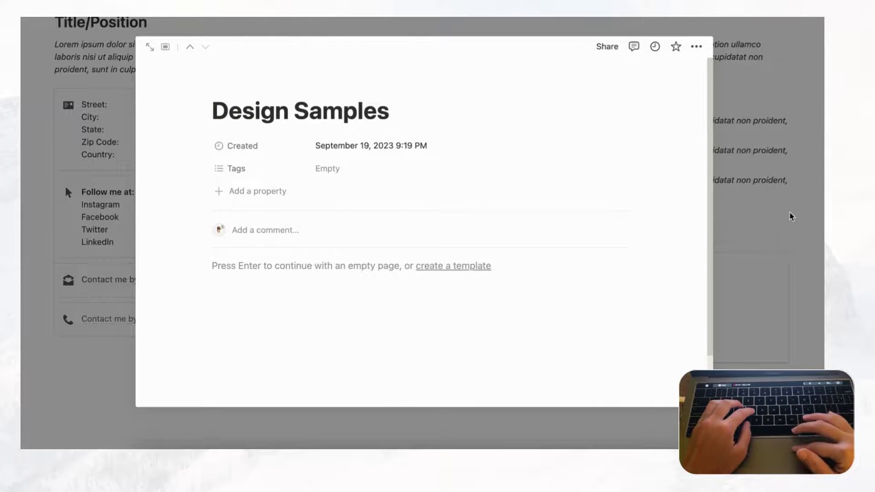
{"action": "left_click", "coordinate": [790, 217]}
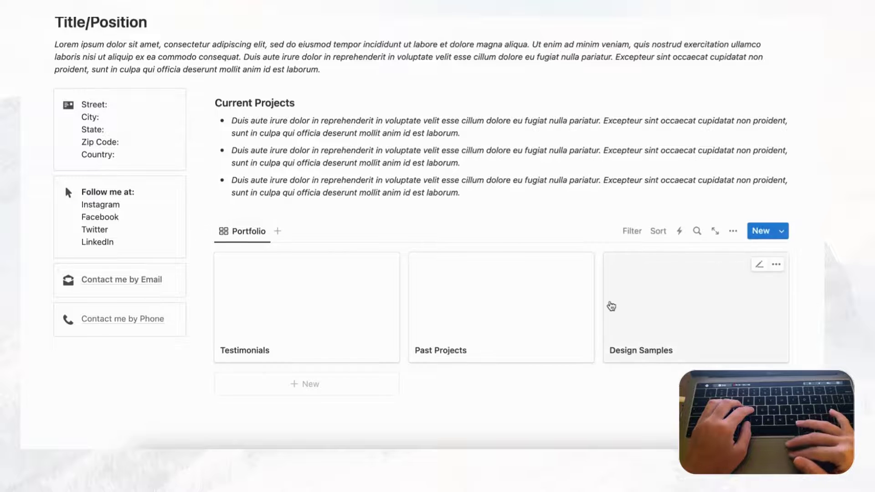
{"action": "scroll", "coordinate": [611, 306], "scroll_direction": "up", "scroll_amount": 3}
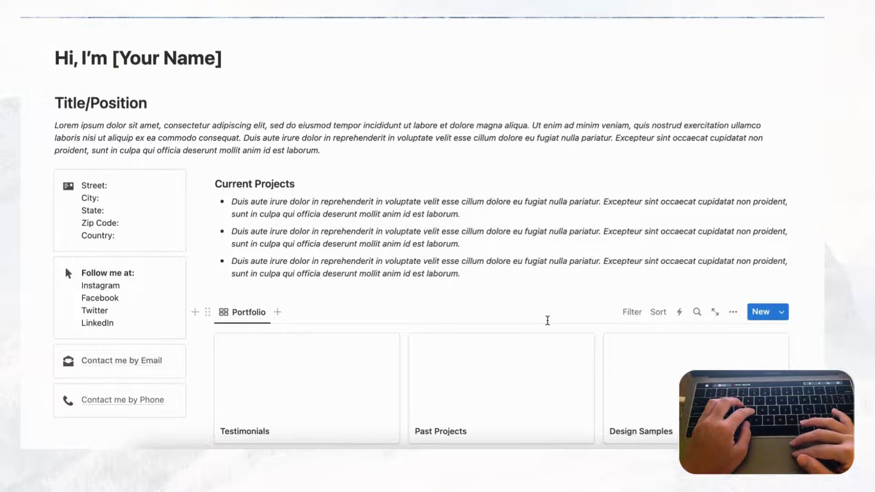
{"action": "scroll", "coordinate": [547, 320], "scroll_direction": "up", "scroll_amount": 3}
{"action": "scroll", "coordinate": [499, 318], "scroll_direction": "down", "scroll_amount": 6}
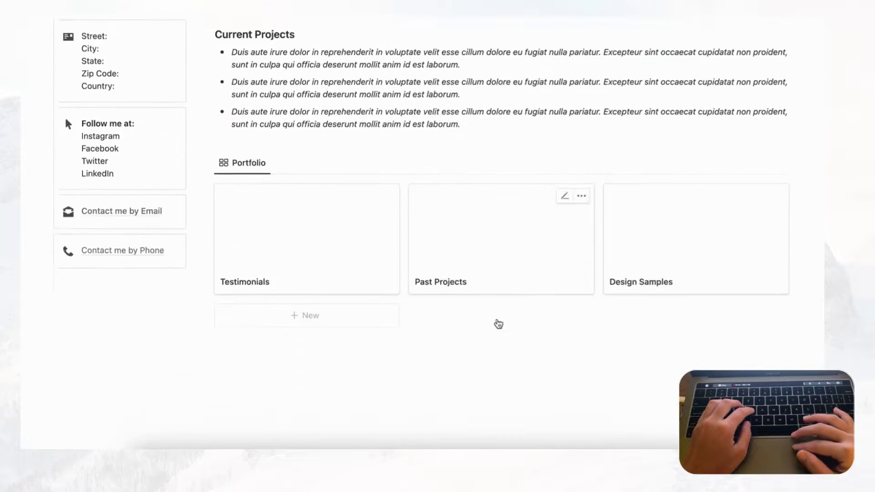
{"action": "scroll", "coordinate": [499, 325], "scroll_direction": "down", "scroll_amount": 1}
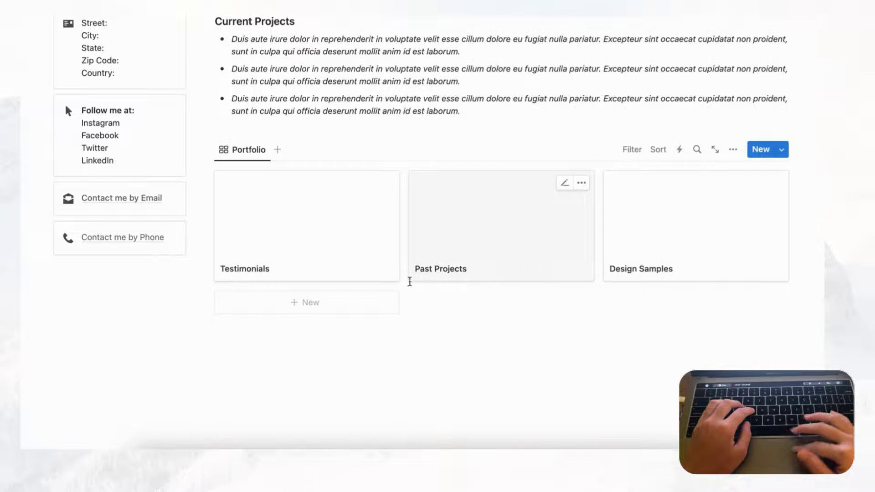
{"action": "scroll", "coordinate": [422, 317], "scroll_direction": "up", "scroll_amount": 2}
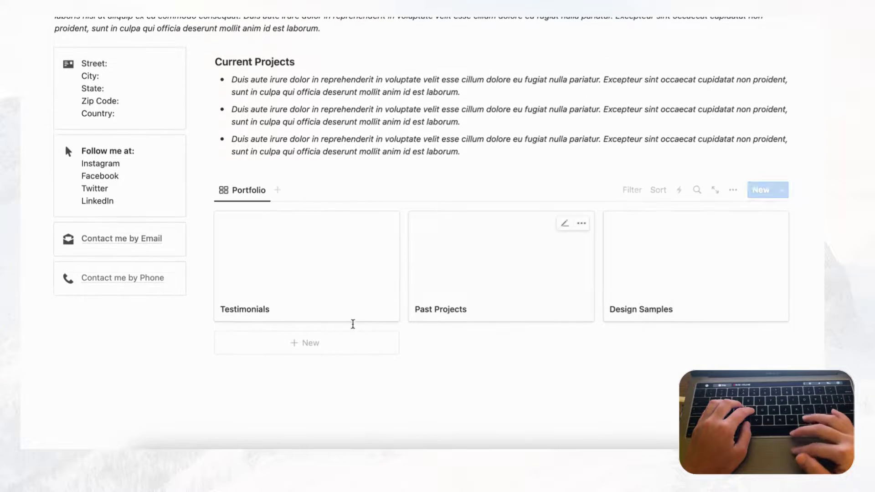
{"action": "scroll", "coordinate": [360, 326], "scroll_direction": "up", "scroll_amount": 1}
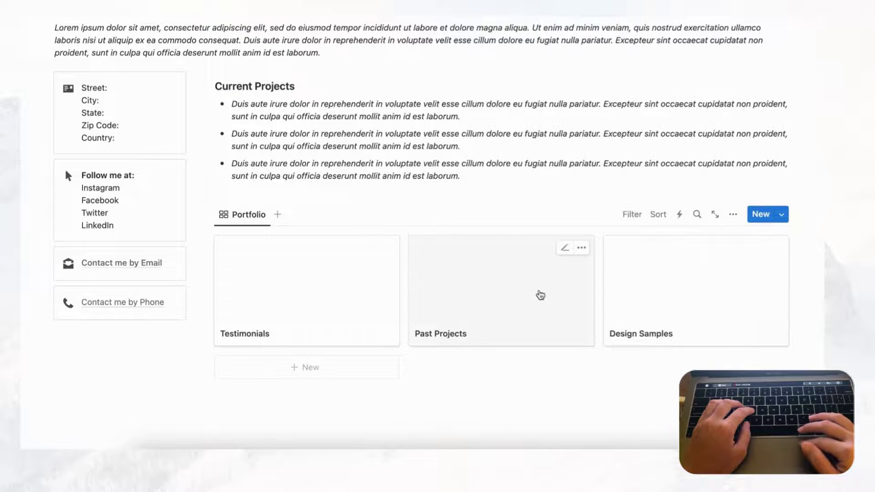
Give the Testimonials page an Unsplash cover found with "mountain", picking the peak against a pink sky, and close the page
{"action": "left_click", "coordinate": [383, 326]}
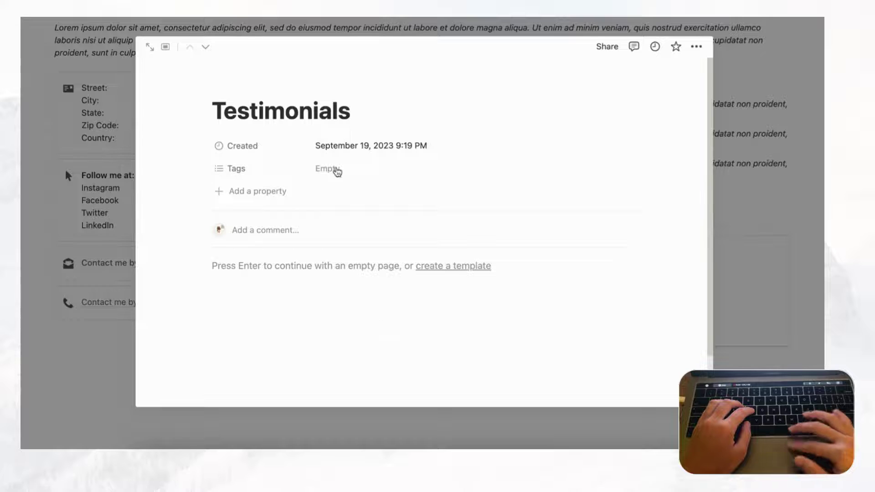
{"action": "left_click", "coordinate": [294, 87]}
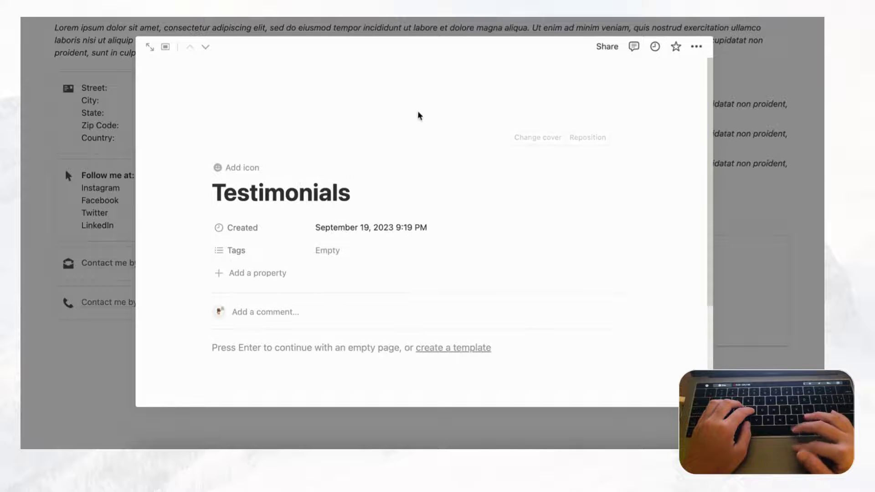
{"action": "left_click", "coordinate": [537, 137]}
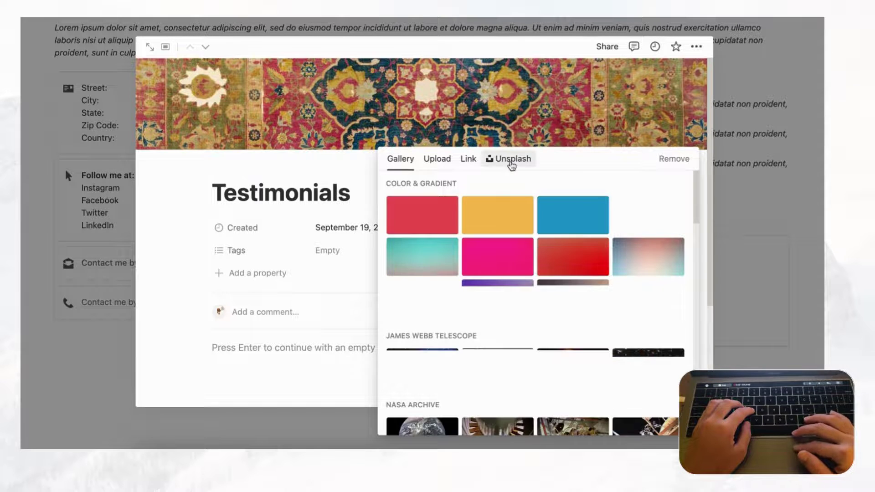
{"action": "left_click", "coordinate": [511, 160]}
{"action": "type", "text": "mountain"}
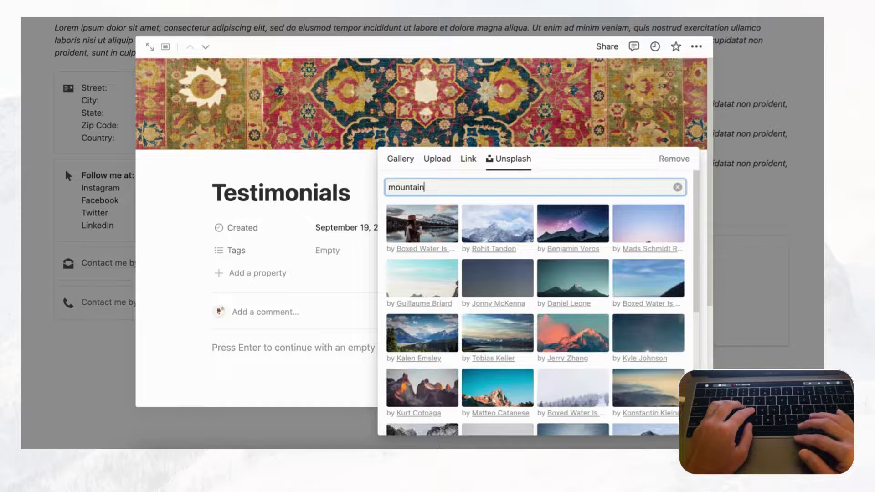
{"action": "left_click", "coordinate": [649, 233]}
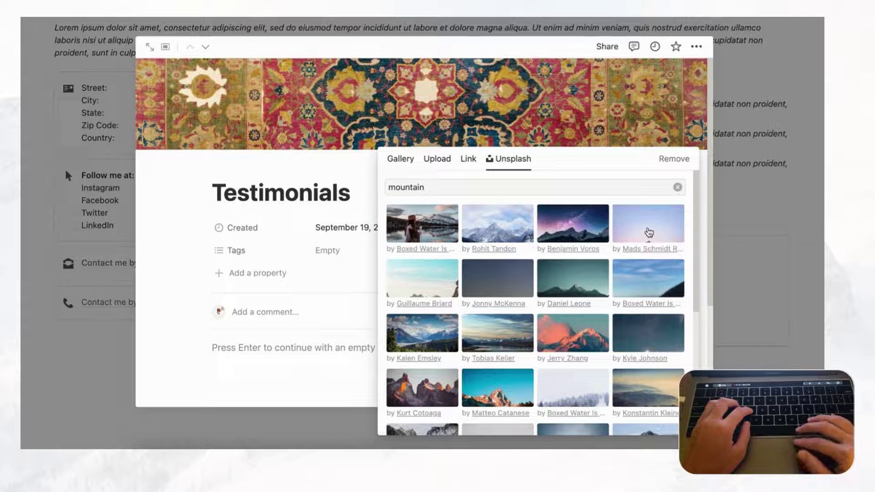
{"action": "left_click", "coordinate": [775, 209]}
{"action": "left_click", "coordinate": [809, 212]}
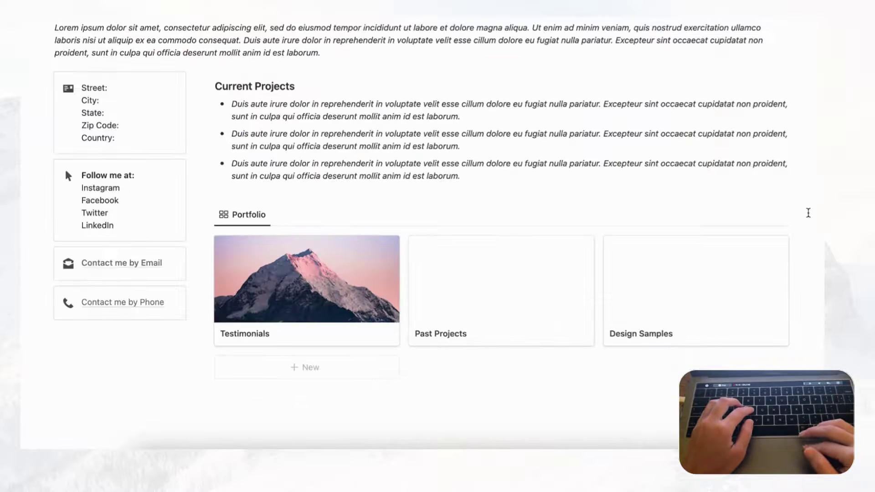
Give the Past Projects page an Unsplash cover, choosing a mountain photo found with the search "mountain"
{"action": "left_click", "coordinate": [514, 317]}
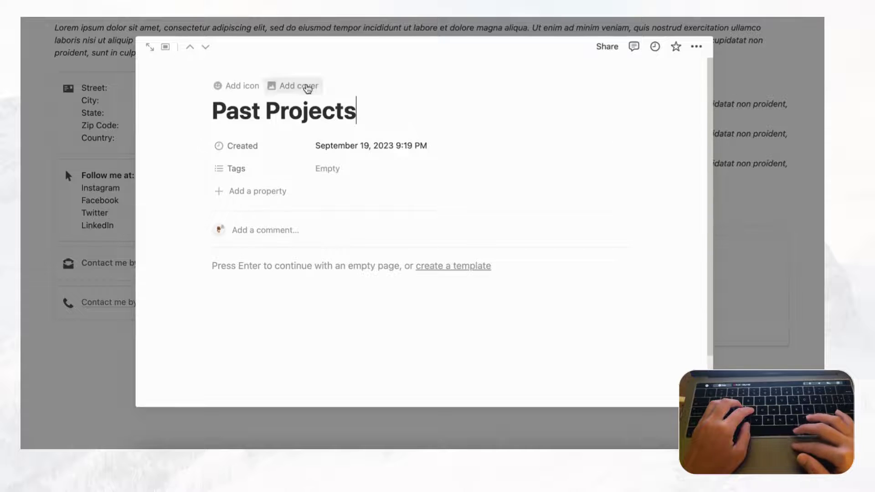
{"action": "left_click", "coordinate": [314, 91]}
{"action": "left_click", "coordinate": [538, 138]}
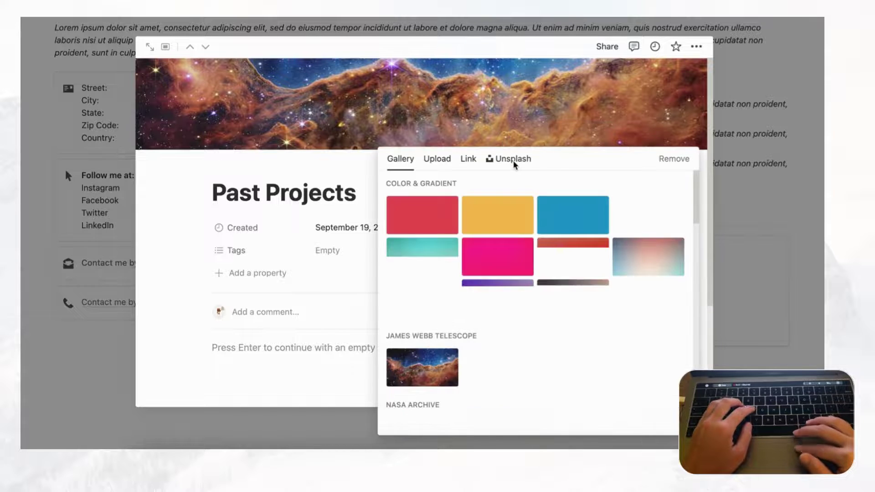
{"action": "left_click", "coordinate": [513, 159]}
{"action": "type", "text": "mountain"}
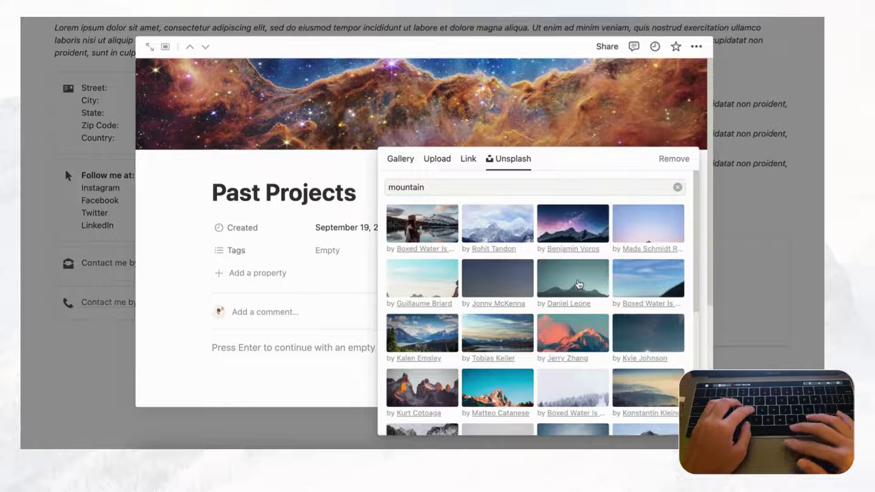
{"action": "left_click", "coordinate": [818, 275]}
Give the Design Samples page an Unsplash cover found with "mountain", picking the red-lit peak with orange clouds, and close the page
{"action": "left_click", "coordinate": [730, 293]}
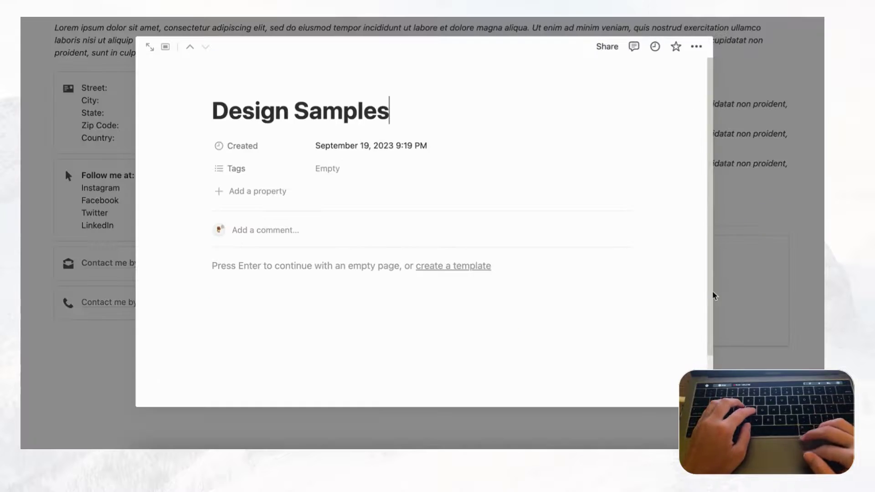
{"action": "left_click", "coordinate": [309, 87]}
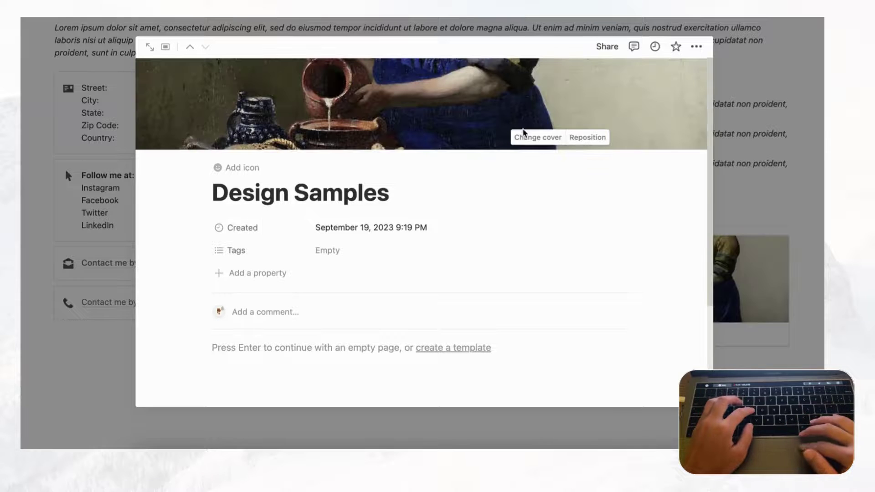
{"action": "left_click", "coordinate": [538, 139]}
{"action": "left_click", "coordinate": [505, 155]}
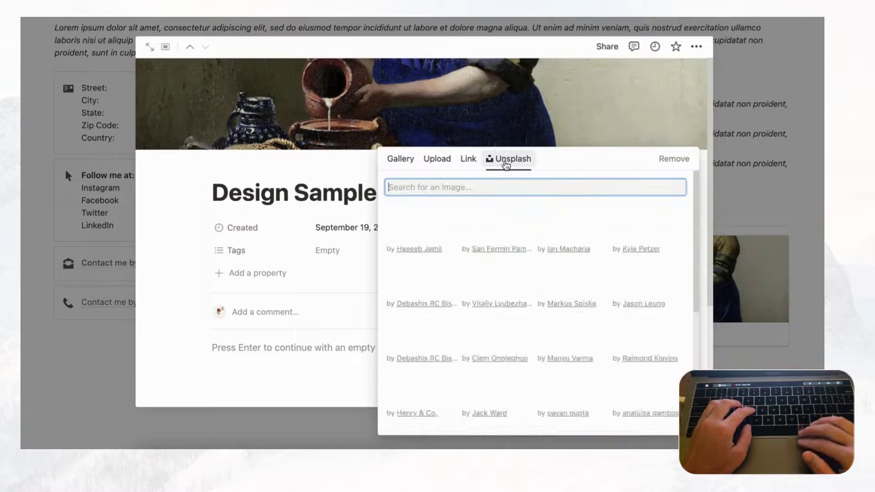
{"action": "type", "text": "mountain"}
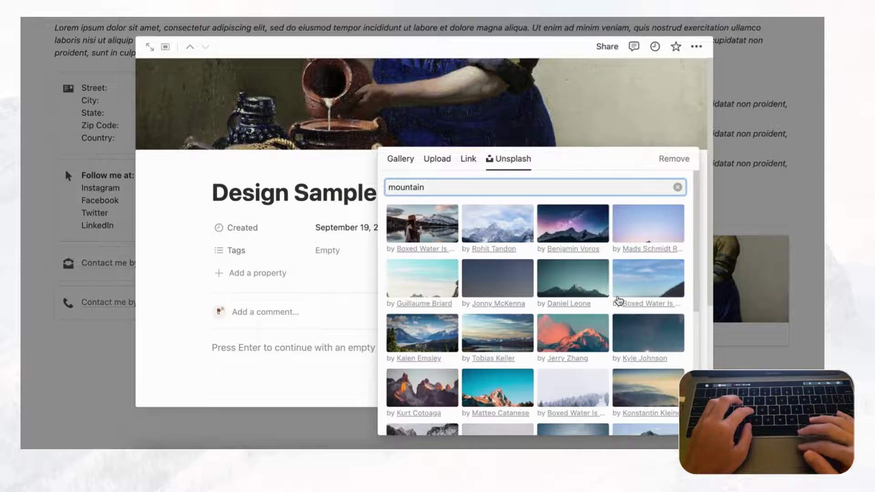
{"action": "left_click", "coordinate": [586, 341]}
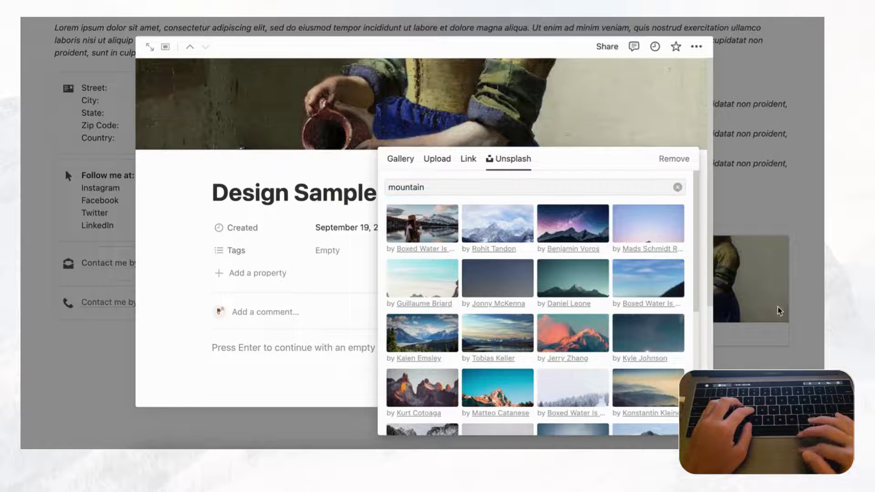
{"action": "left_click", "coordinate": [823, 262]}
{"action": "left_click", "coordinate": [822, 262]}
{"action": "scroll", "coordinate": [805, 221], "scroll_direction": "up", "scroll_amount": 4}
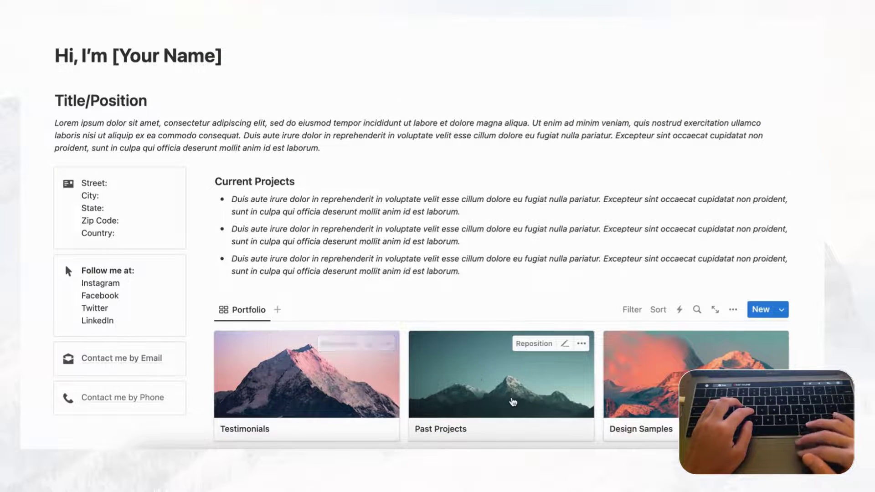
Open the Testimonials page from the Portfolio gallery and try out a bulleted list in its empty body
{"action": "scroll", "coordinate": [547, 378], "scroll_direction": "down", "scroll_amount": 3}
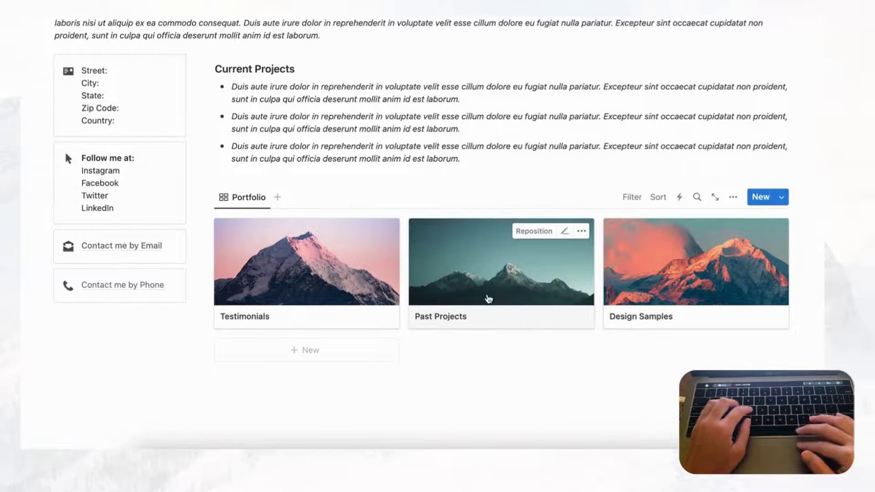
{"action": "scroll", "coordinate": [490, 301], "scroll_direction": "up", "scroll_amount": 3}
{"action": "scroll", "coordinate": [486, 295], "scroll_direction": "down", "scroll_amount": 1}
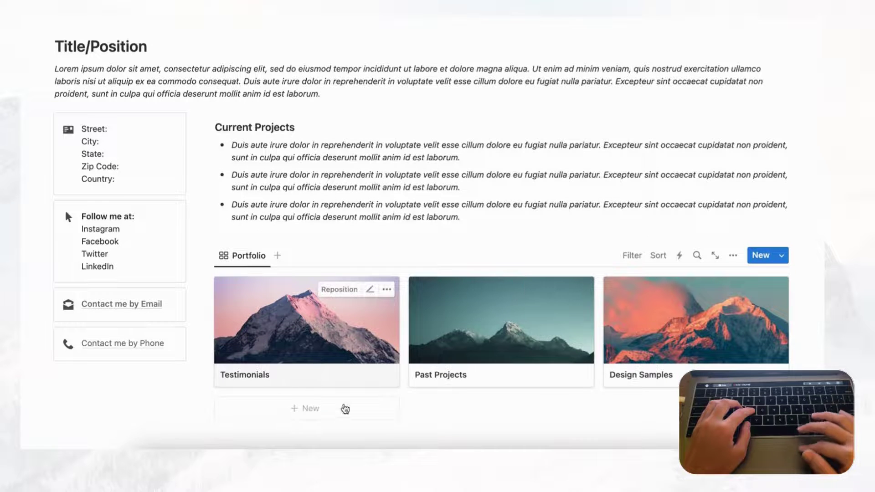
{"action": "left_click", "coordinate": [334, 350]}
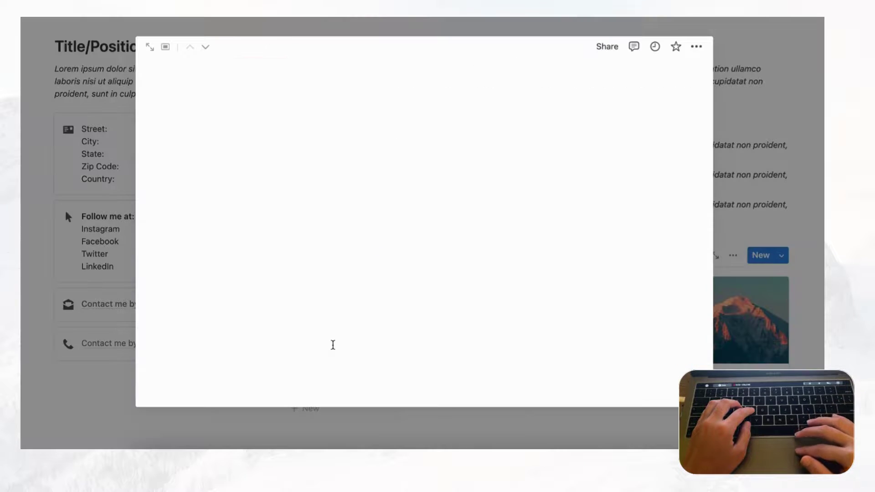
{"action": "left_click", "coordinate": [254, 353]}
{"action": "scroll", "coordinate": [253, 352], "scroll_direction": "down", "scroll_amount": 4}
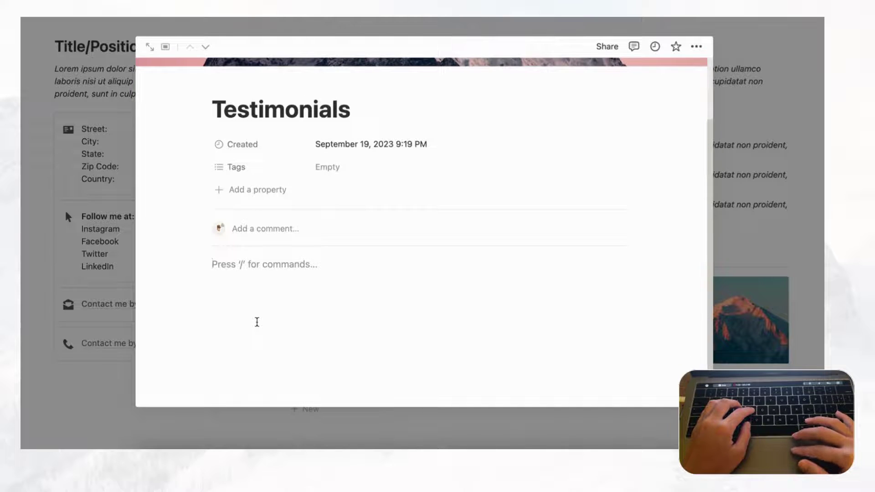
{"action": "type", "text": "-"}
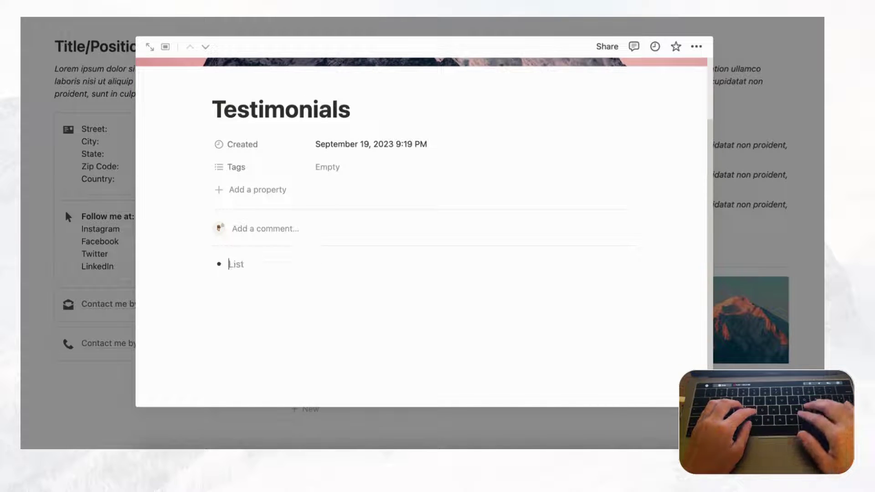
{"action": "key", "text": "BackSpace"}
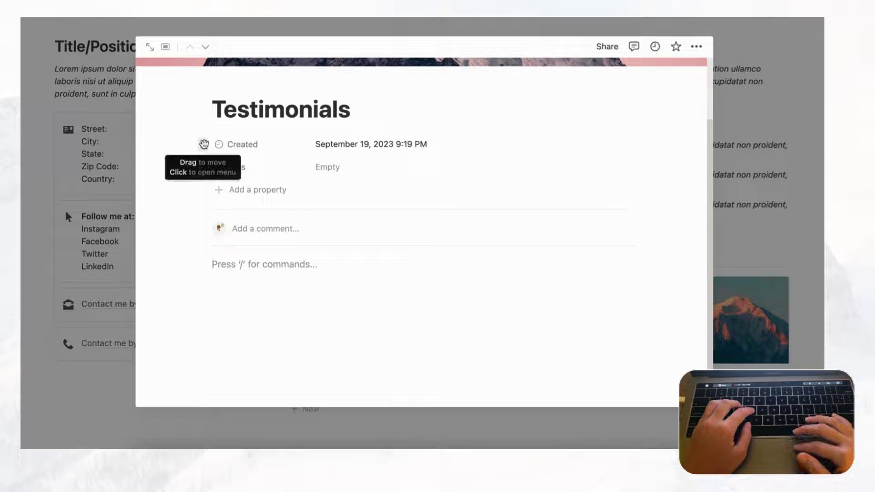
Delete the Created and Tags properties from the Testimonials page
{"action": "left_click", "coordinate": [202, 144]}
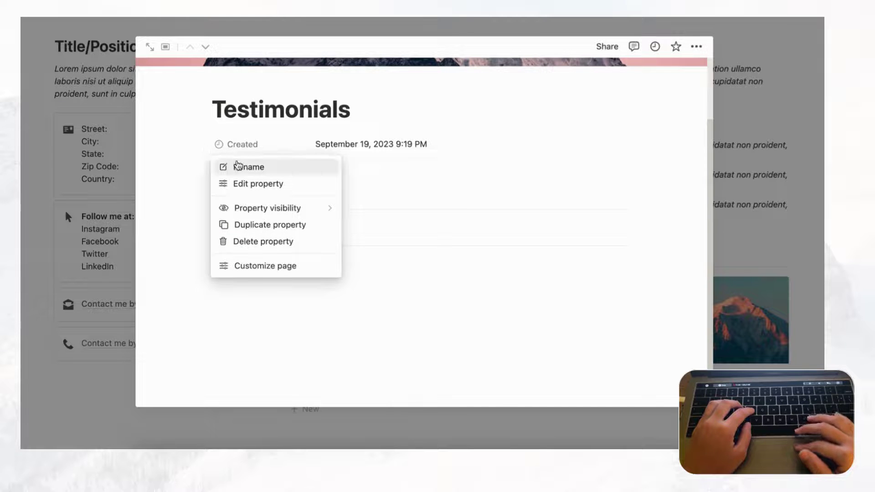
{"action": "left_click", "coordinate": [254, 244]}
{"action": "left_click", "coordinate": [403, 233]}
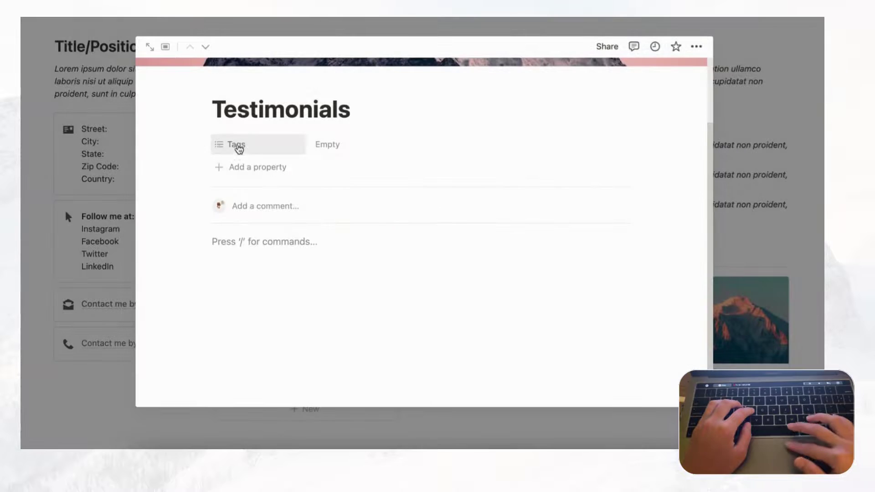
{"action": "left_click", "coordinate": [202, 144]}
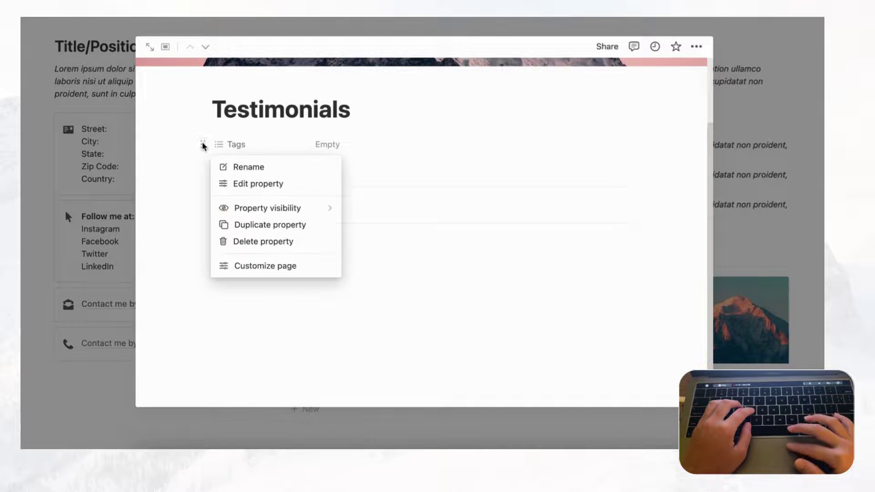
{"action": "left_click", "coordinate": [290, 245]}
{"action": "left_click", "coordinate": [376, 235]}
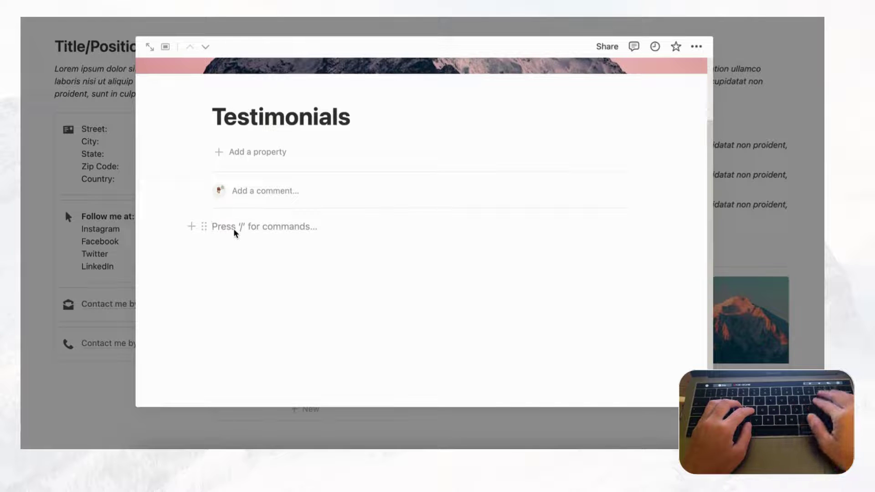
Start a bulleted list in the body of the Testimonials page and close the page
{"action": "type", "text": "-"}
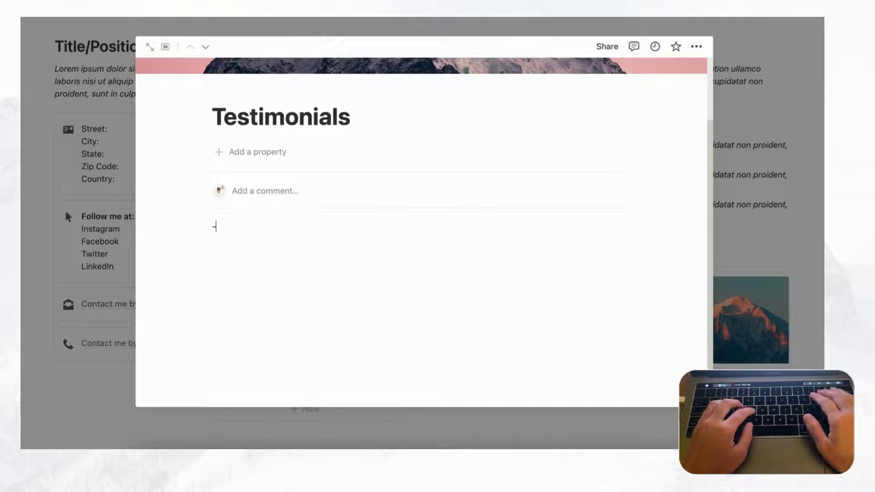
{"action": "key", "text": "shift+Return"}
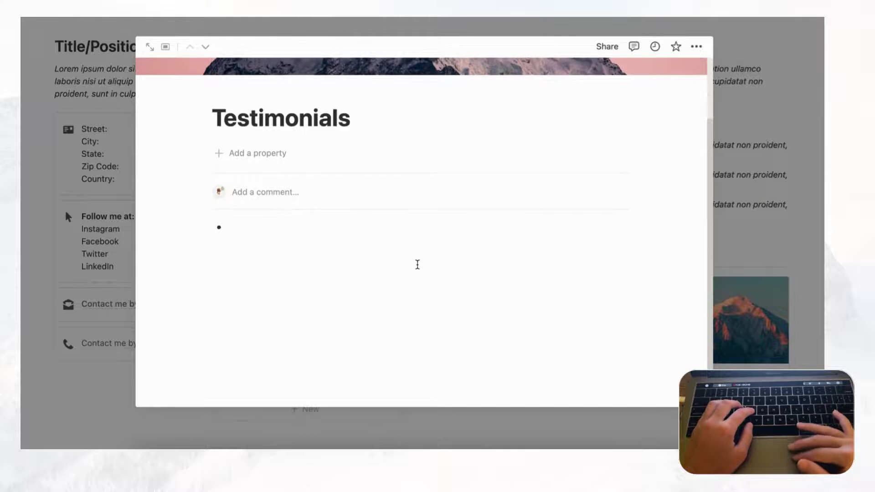
{"action": "scroll", "coordinate": [418, 265], "scroll_direction": "up", "scroll_amount": 3}
{"action": "left_click", "coordinate": [808, 227]}
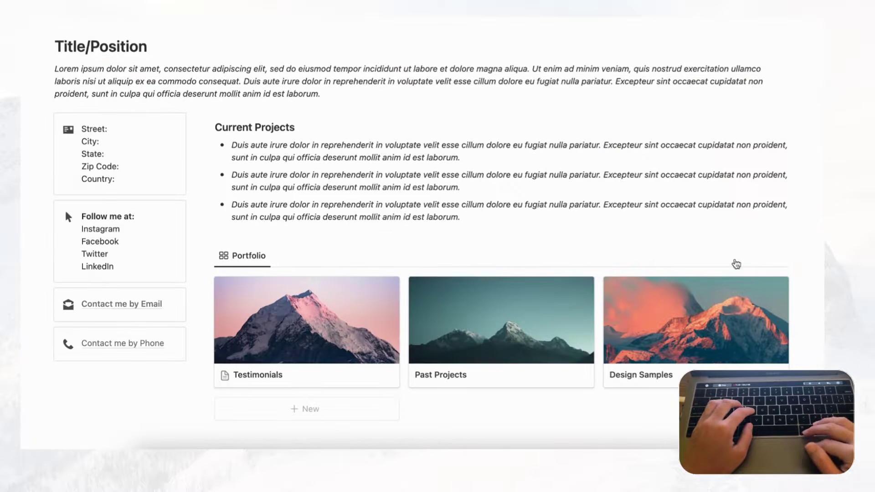
Open the Past Projects page and insert a gallery view based on a new database in its body
{"action": "left_click", "coordinate": [503, 340]}
{"action": "left_click", "coordinate": [257, 307]}
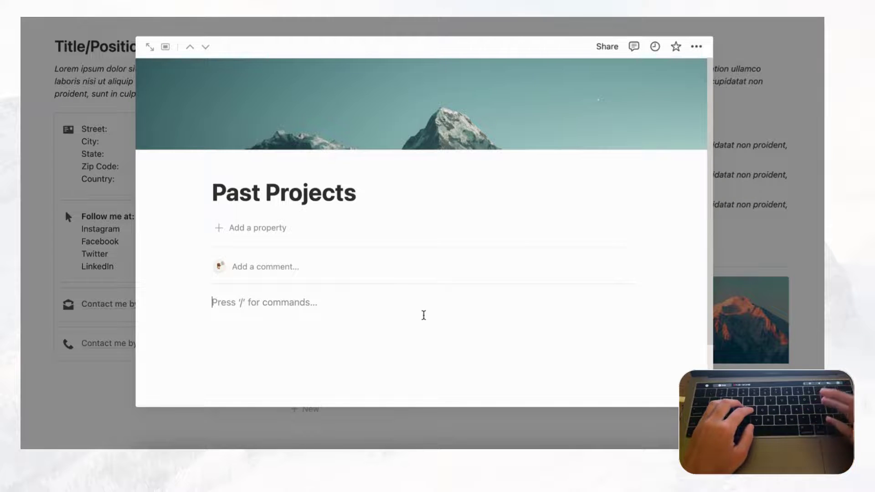
{"action": "type", "text": "/data"}
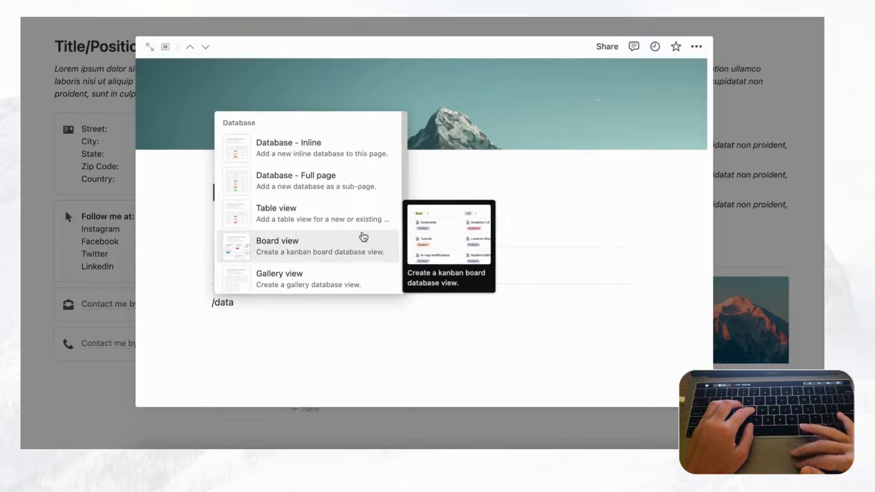
{"action": "scroll", "coordinate": [364, 235], "scroll_direction": "down", "scroll_amount": 2}
{"action": "left_click", "coordinate": [301, 201]}
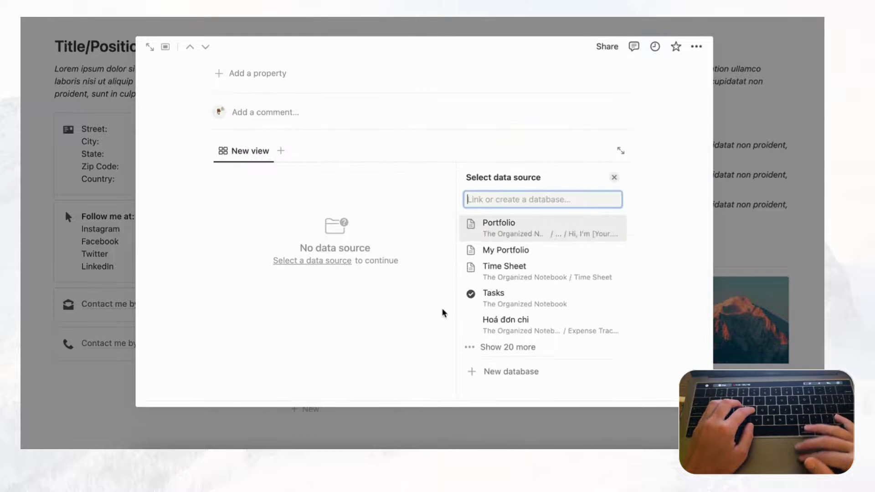
{"action": "left_click", "coordinate": [474, 379]}
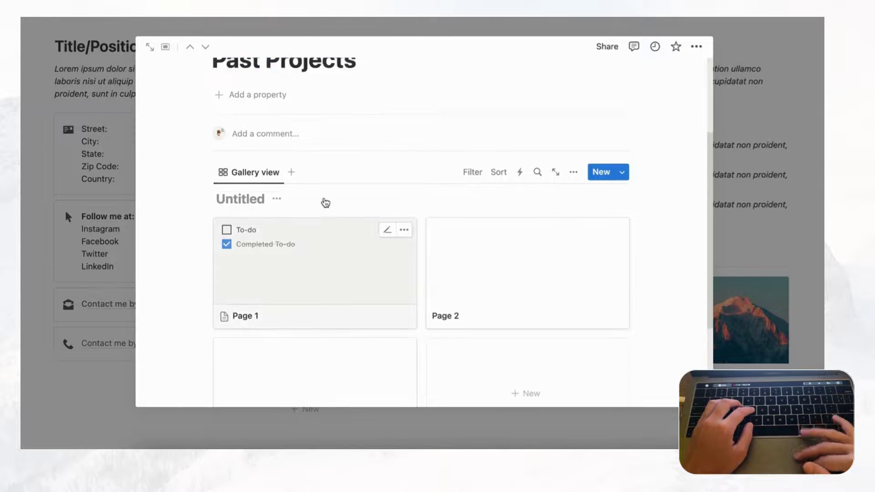
Title the new gallery database "Past Projects" and rename its view "Past Projects" as well
{"action": "scroll", "coordinate": [325, 203], "scroll_direction": "up", "scroll_amount": 3}
{"action": "scroll", "coordinate": [315, 200], "scroll_direction": "down", "scroll_amount": 3}
{"action": "type", "text": "Past Projects"}
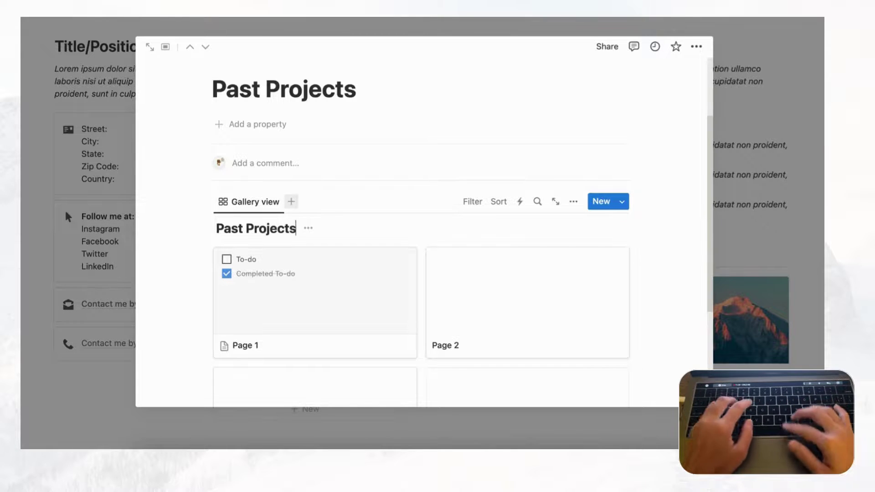
{"action": "left_click", "coordinate": [267, 203]}
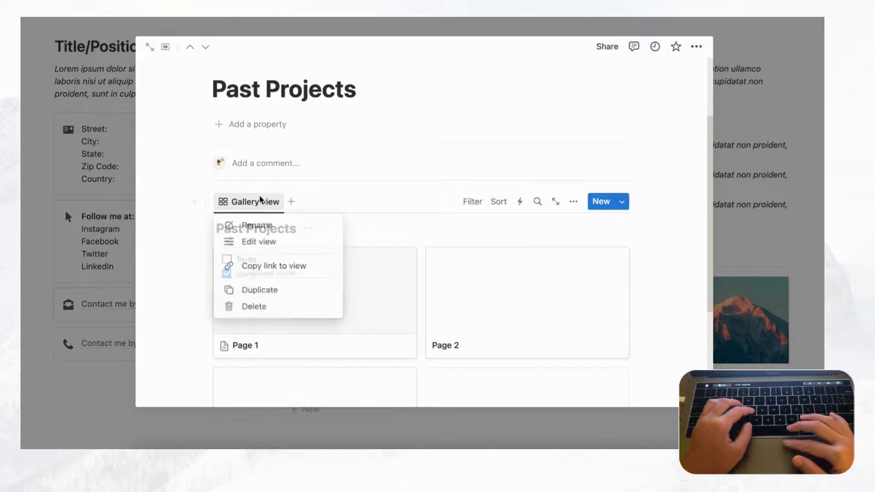
{"action": "left_click", "coordinate": [279, 227]}
{"action": "type", "text": "Past Projects"}
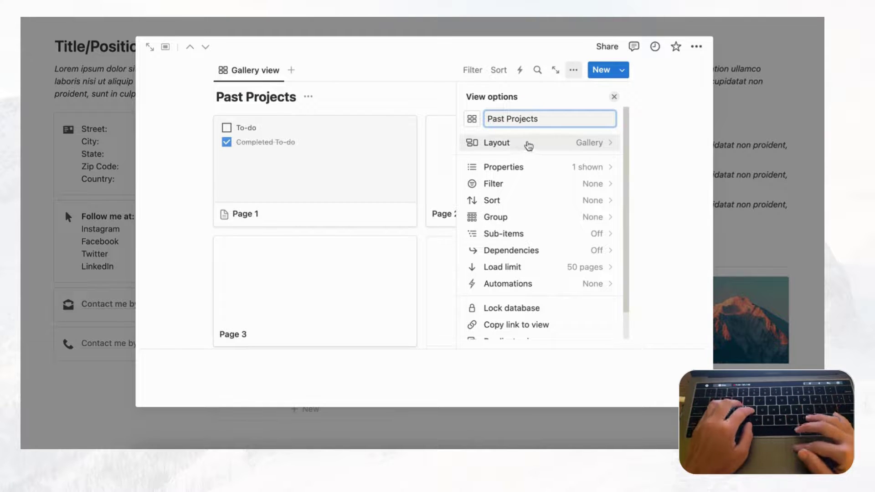
Hide the database title in the Past Projects gallery layout and set the card preview to Page cover
{"action": "left_click", "coordinate": [545, 147]}
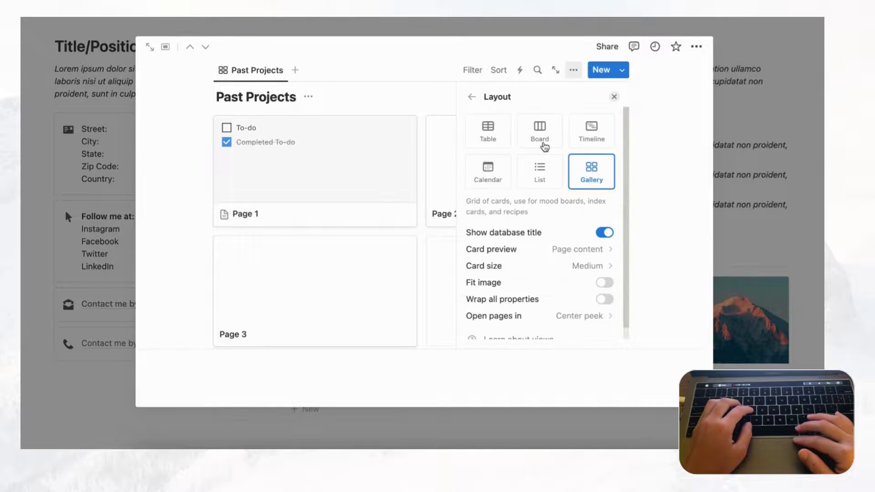
{"action": "left_click", "coordinate": [606, 233]}
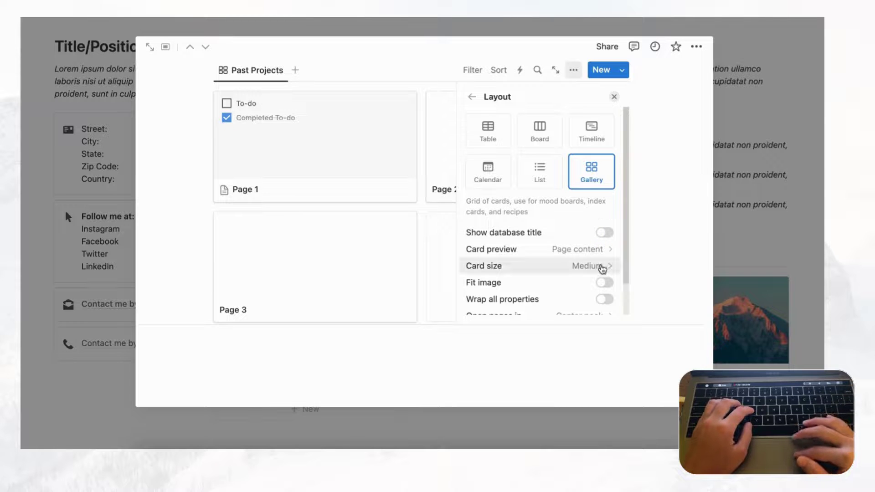
{"action": "left_click", "coordinate": [600, 249]}
{"action": "left_click", "coordinate": [599, 286]}
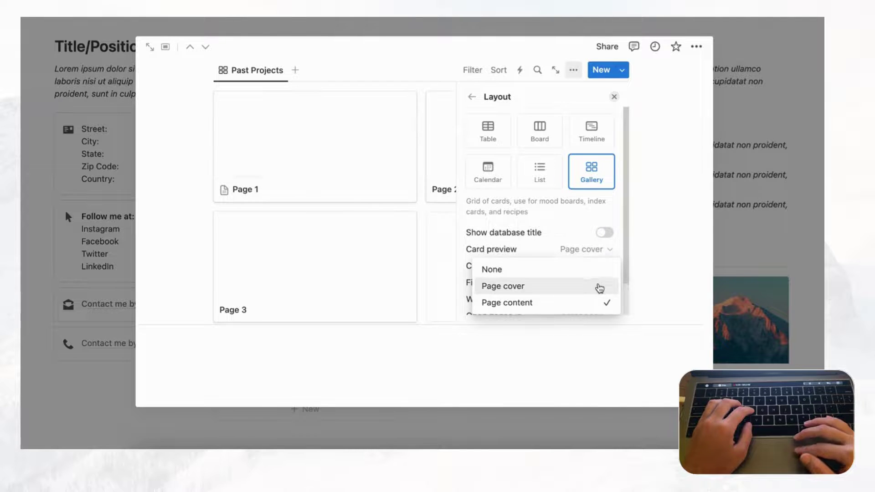
{"action": "left_click", "coordinate": [615, 98]}
{"action": "scroll", "coordinate": [638, 157], "scroll_direction": "up", "scroll_amount": 5}
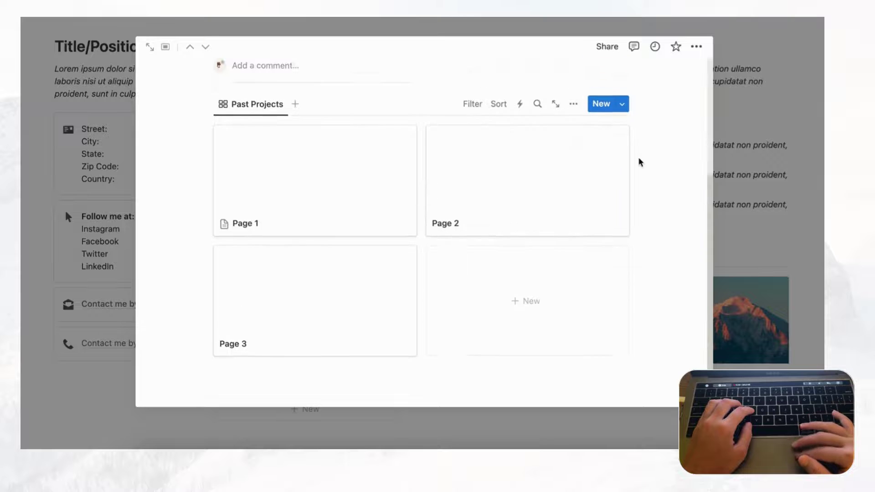
Open the Page 1 card of the Past Projects gallery and rename it "Project 1"
{"action": "scroll", "coordinate": [356, 274], "scroll_direction": "down", "scroll_amount": 3}
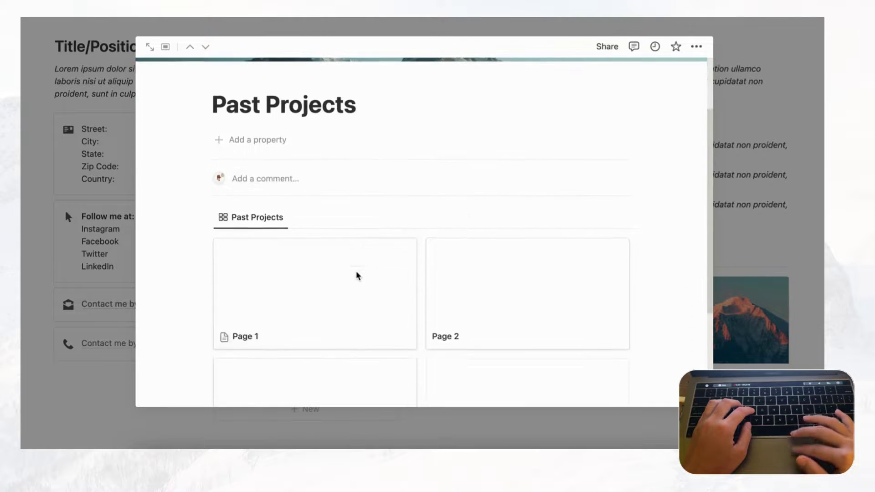
{"action": "left_click", "coordinate": [336, 297]}
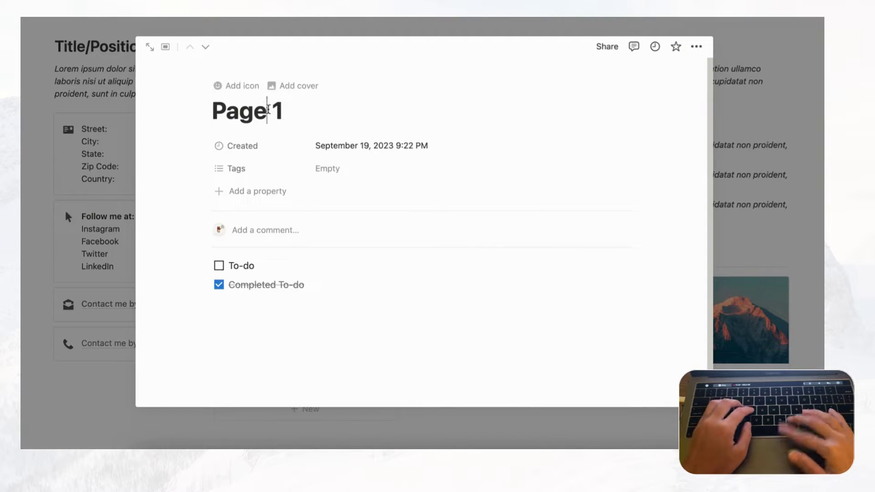
{"action": "key", "text": "super+a"}
{"action": "type", "text": "Project 1"}
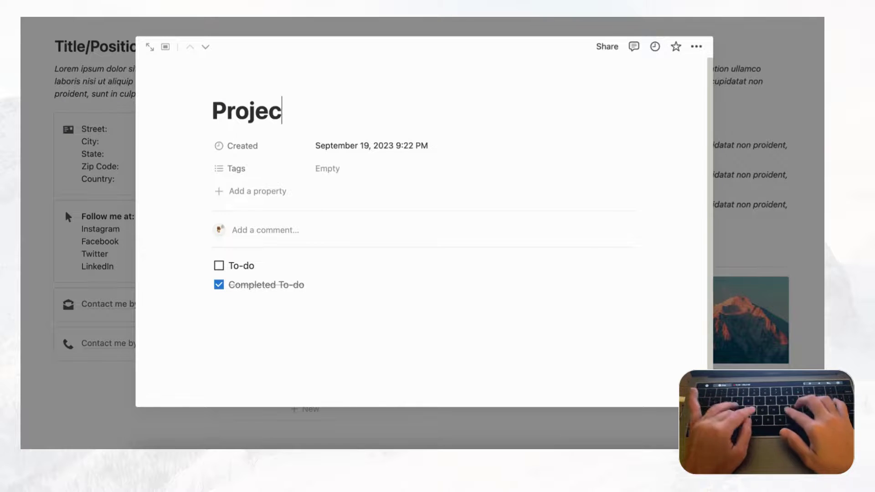
Delete both sample to-do items from the body of the Project 1 page
{"action": "left_click_drag", "start_coordinate": [294, 287], "coordinate": [188, 250]}
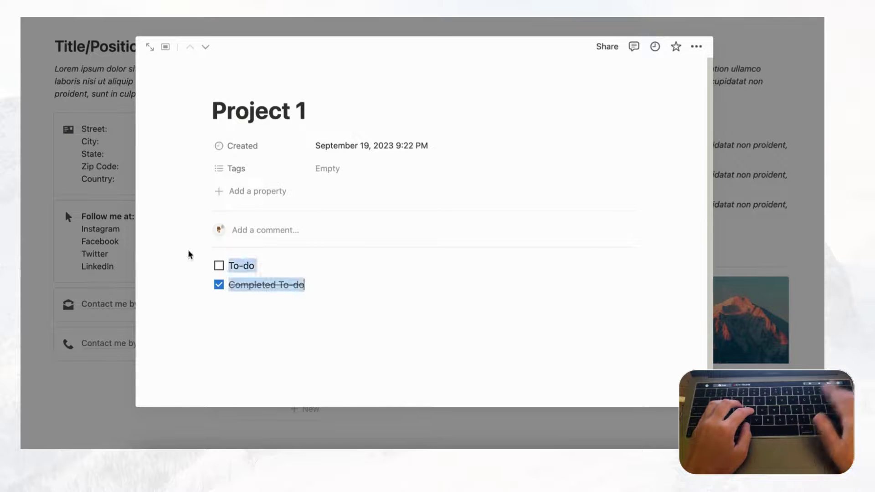
{"action": "key", "text": "Right"}
{"action": "key", "text": "BackSpace"}
{"action": "key", "text": "BackSpace"}
{"action": "key", "text": "BackSpace"}
{"action": "left_click_drag", "start_coordinate": [182, 259], "coordinate": [287, 290]}
{"action": "key", "text": "BackSpace"}
Delete the Created and Tags properties from the Project 1 page and close the page
{"action": "left_click_drag", "start_coordinate": [184, 146], "coordinate": [234, 170]}
{"action": "left_click", "coordinate": [203, 144]}
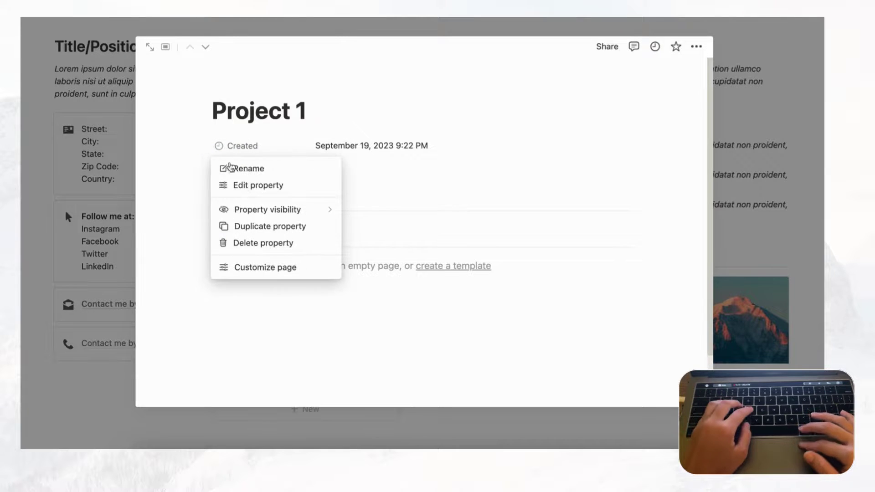
{"action": "left_click", "coordinate": [258, 242]}
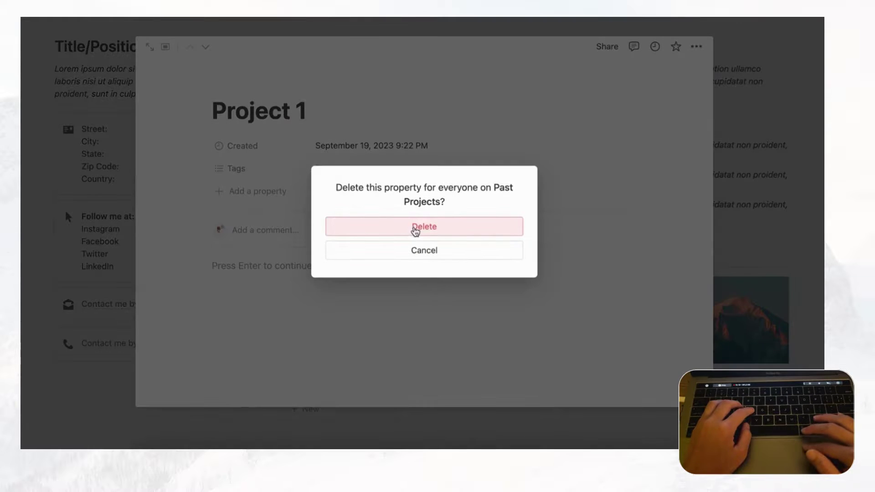
{"action": "left_click", "coordinate": [414, 229]}
{"action": "left_click", "coordinate": [204, 146]}
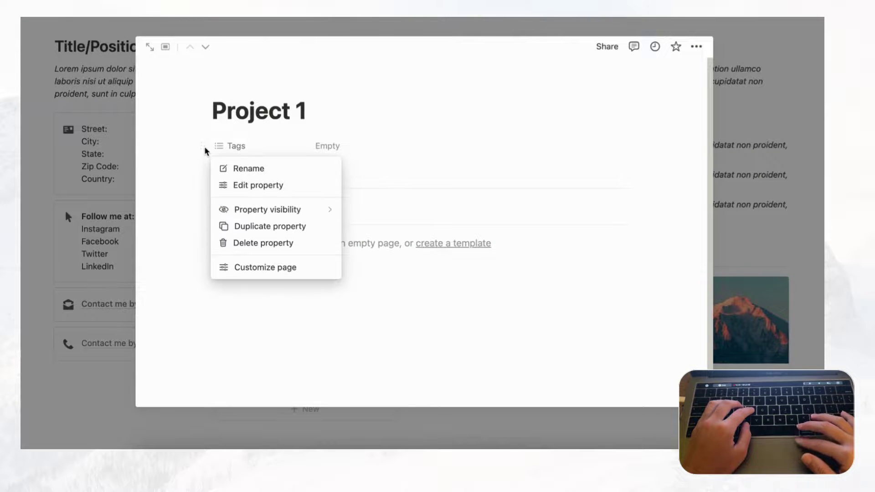
{"action": "left_click", "coordinate": [258, 242]}
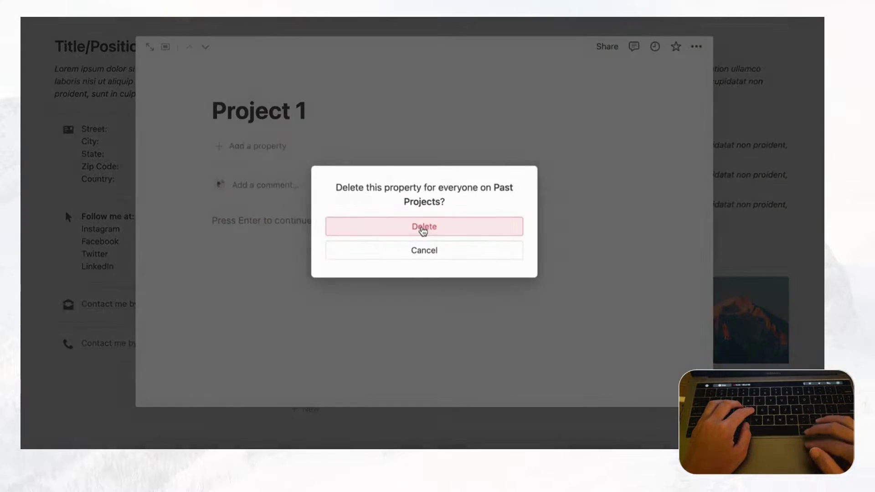
{"action": "left_click", "coordinate": [422, 230]}
{"action": "left_click", "coordinate": [794, 210]}
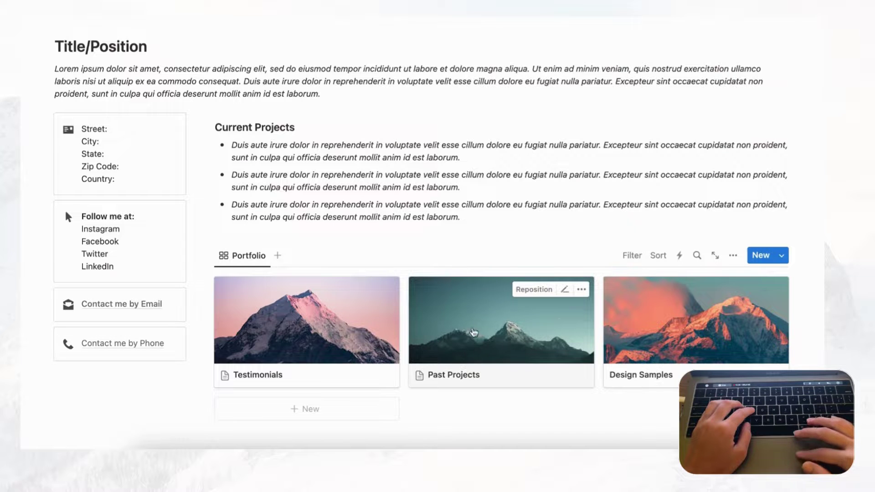
Open the Past Projects page full size, look over its gallery of project cards, and return to the resume page
{"action": "left_click", "coordinate": [500, 341]}
{"action": "scroll", "coordinate": [461, 292], "scroll_direction": "down", "scroll_amount": 5}
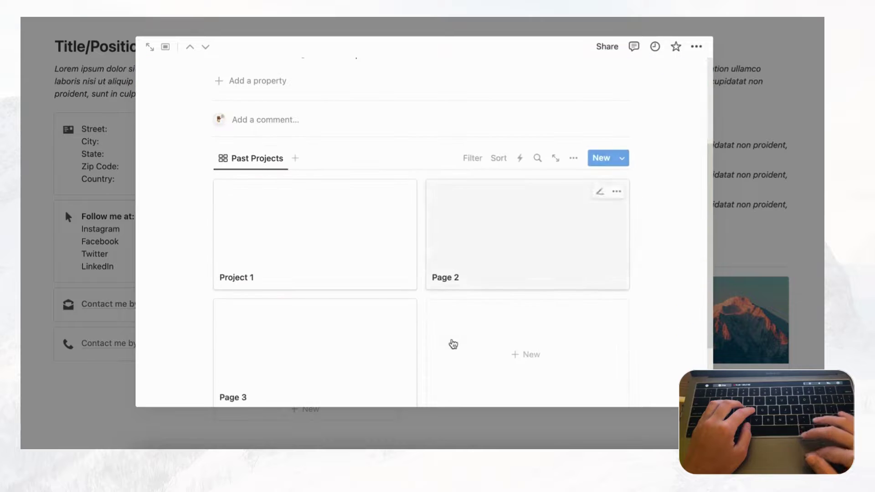
{"action": "scroll", "coordinate": [492, 301], "scroll_direction": "up", "scroll_amount": 3}
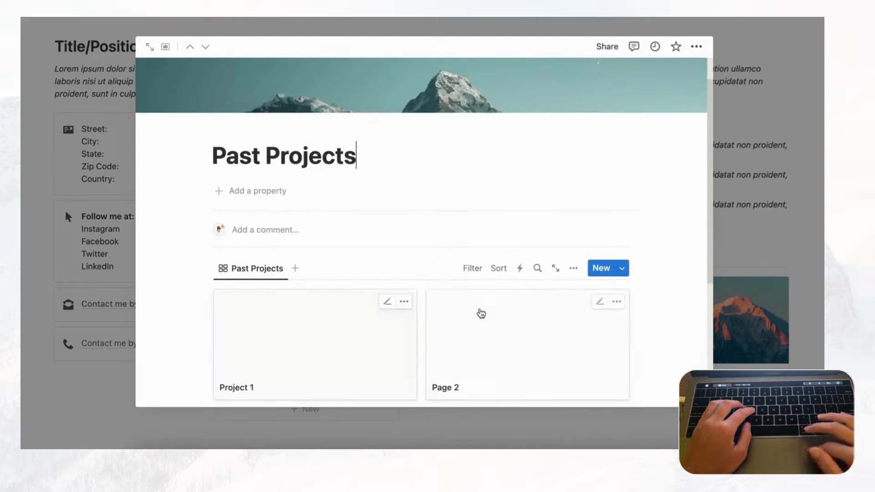
{"action": "scroll", "coordinate": [381, 187], "scroll_direction": "up", "scroll_amount": 2}
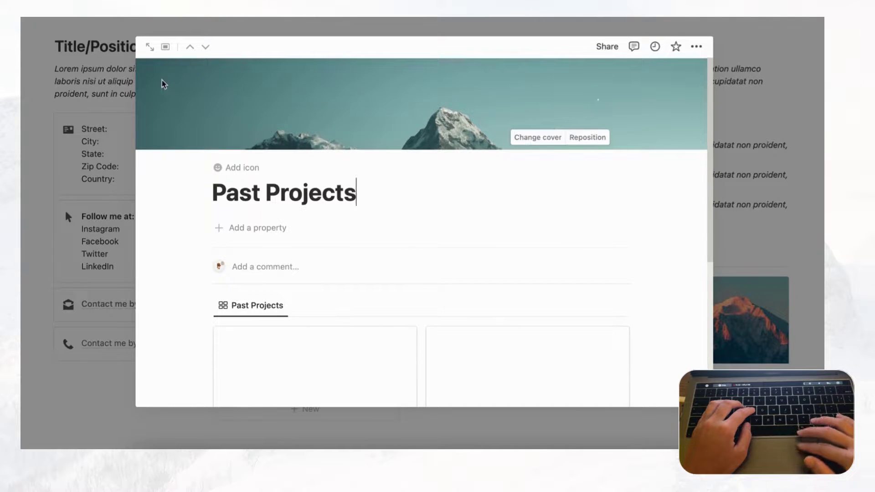
{"action": "left_click", "coordinate": [150, 47]}
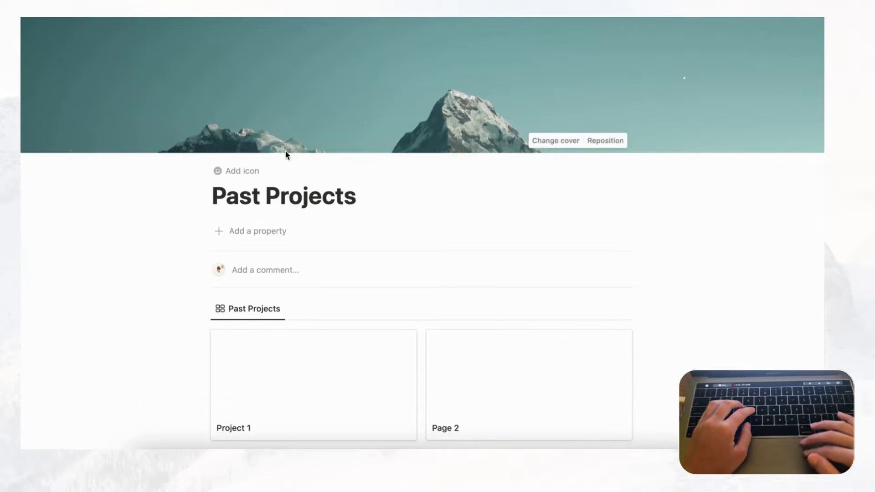
{"action": "scroll", "coordinate": [285, 155], "scroll_direction": "down", "scroll_amount": 1}
{"action": "scroll", "coordinate": [377, 328], "scroll_direction": "down", "scroll_amount": 5}
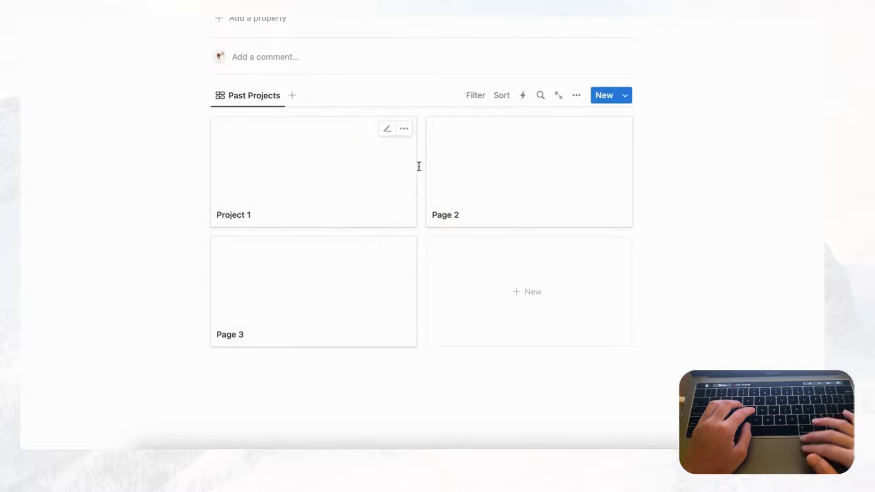
{"action": "scroll", "coordinate": [418, 166], "scroll_direction": "up", "scroll_amount": 5}
{"action": "key", "text": "super+bracketleft"}
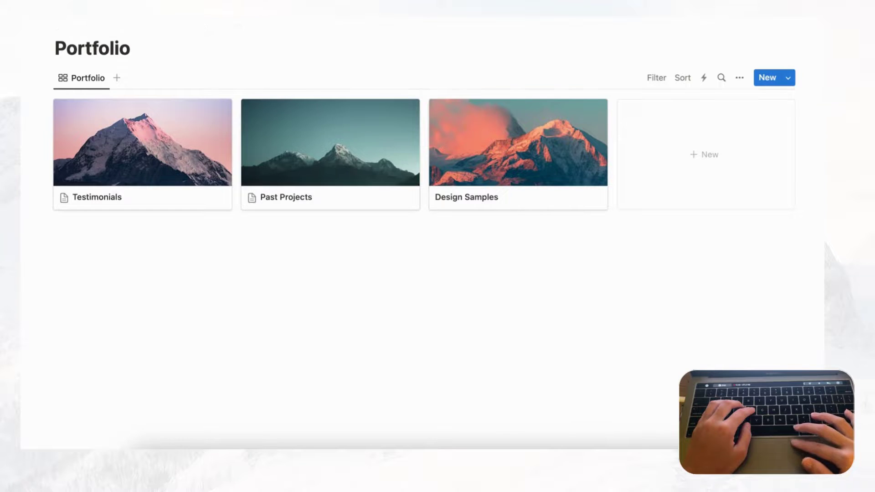
{"action": "key", "text": "super+bracketleft"}
Give the Past Projects page a dark pin icon in place of its default page icon
{"action": "scroll", "coordinate": [437, 221], "scroll_direction": "down", "scroll_amount": 5}
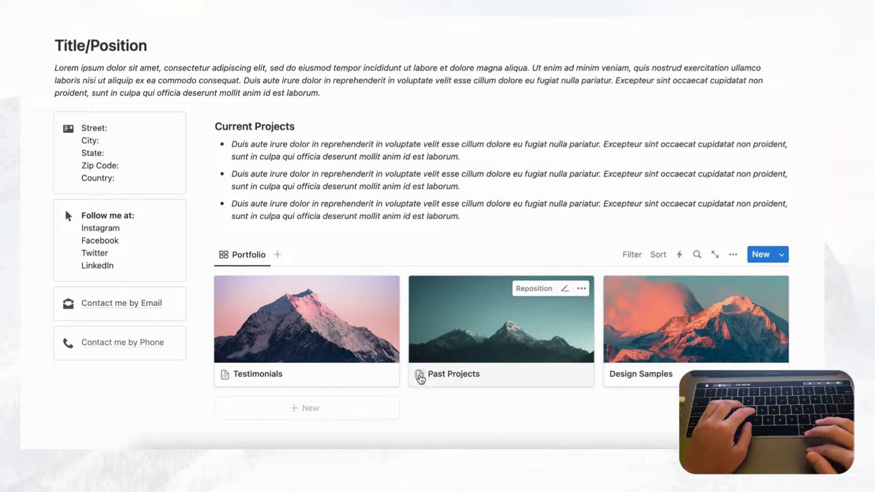
{"action": "left_click", "coordinate": [518, 377]}
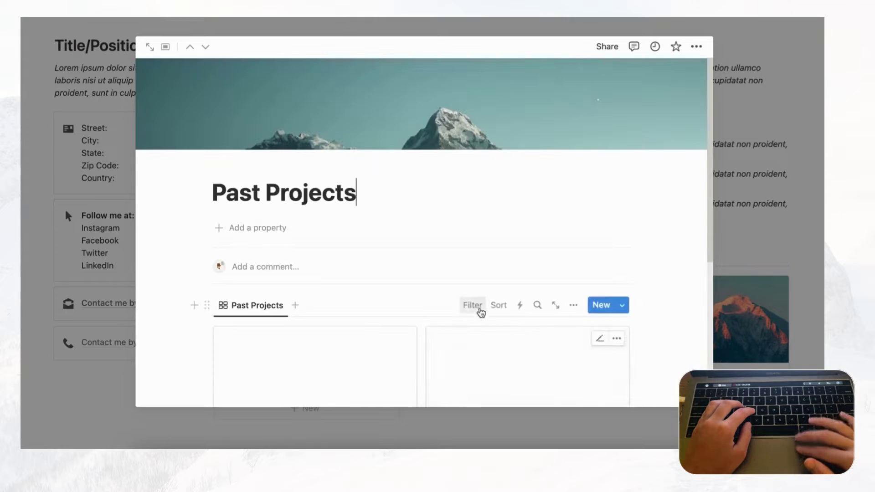
{"action": "scroll", "coordinate": [481, 313], "scroll_direction": "down", "scroll_amount": 3}
{"action": "scroll", "coordinate": [403, 297], "scroll_direction": "up", "scroll_amount": 3}
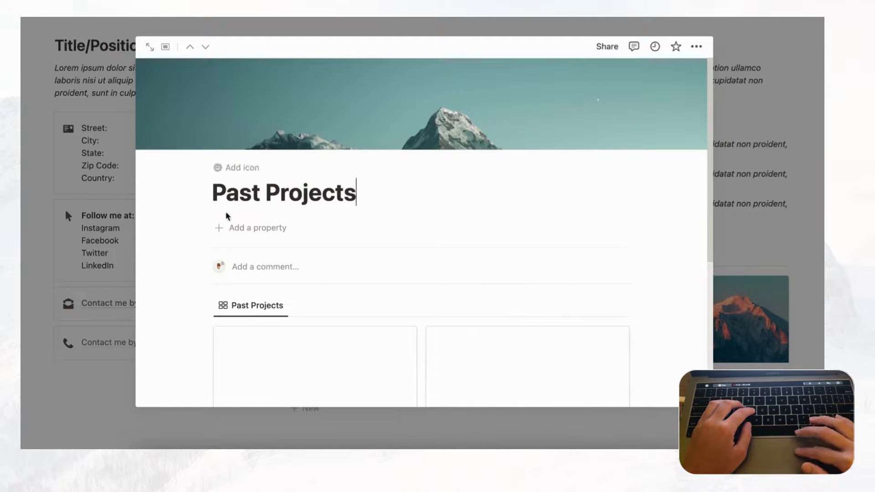
{"action": "left_click", "coordinate": [244, 170]}
{"action": "left_click", "coordinate": [243, 168]}
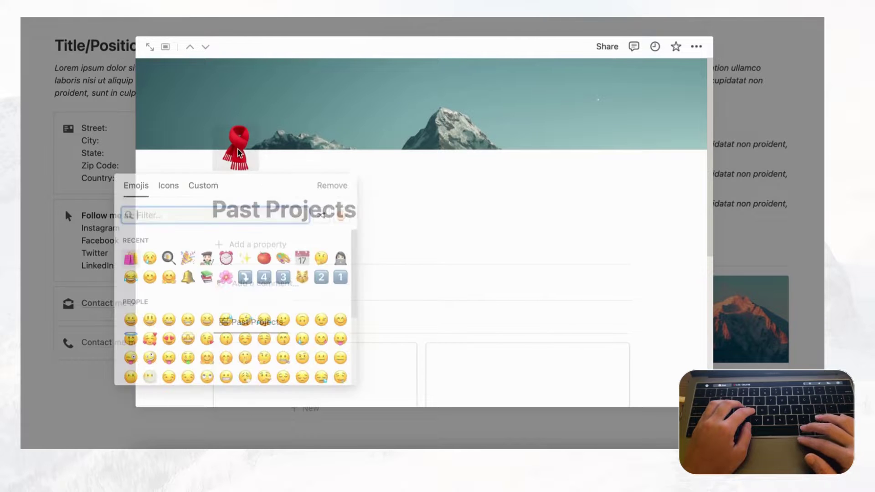
{"action": "left_click", "coordinate": [170, 187]}
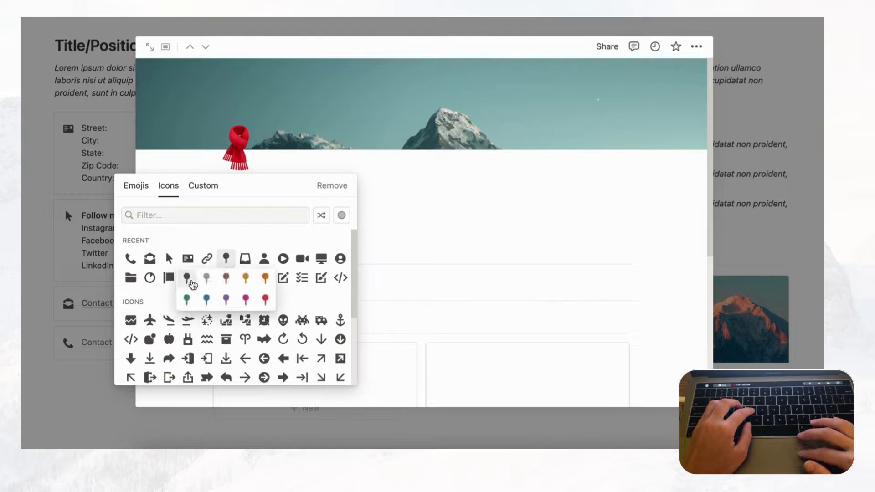
{"action": "left_click", "coordinate": [227, 260]}
{"action": "left_click", "coordinate": [764, 238]}
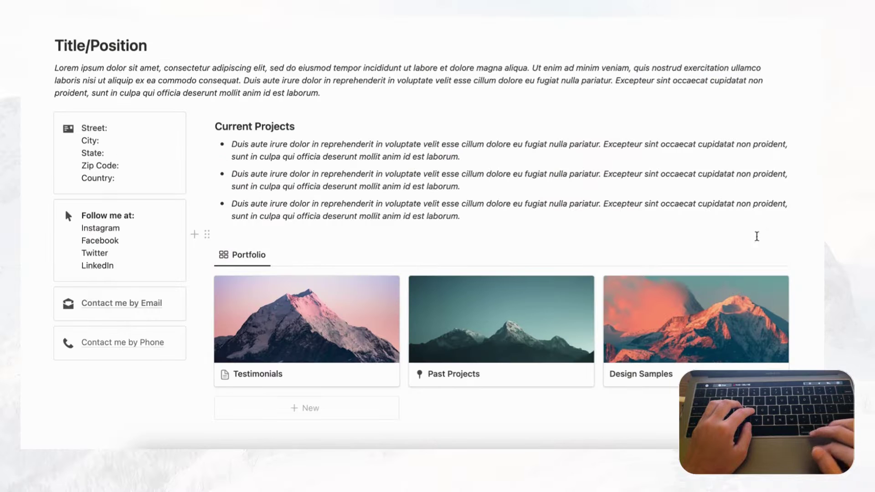
Find a speech bubble icon with the search "spee" and set it in dark grey as the Testimonials page icon
{"action": "left_click", "coordinate": [292, 376]}
{"action": "left_click", "coordinate": [237, 170]}
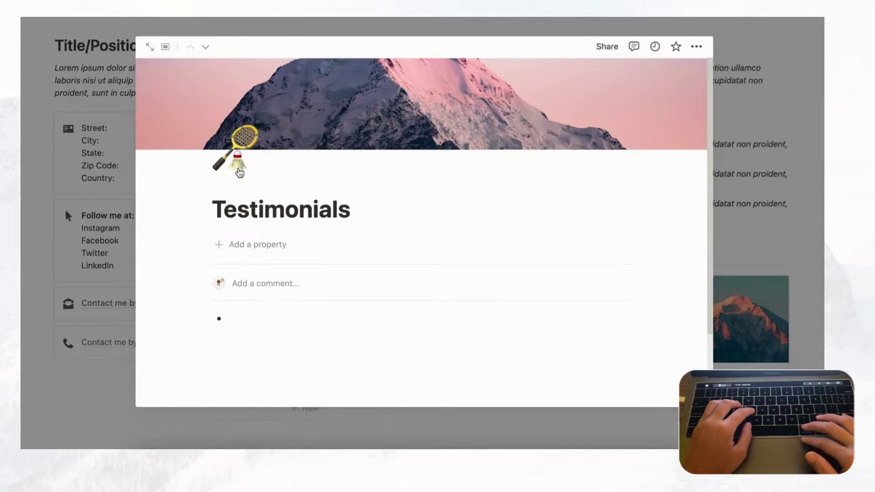
{"action": "left_click", "coordinate": [229, 153]}
{"action": "left_click", "coordinate": [178, 190]}
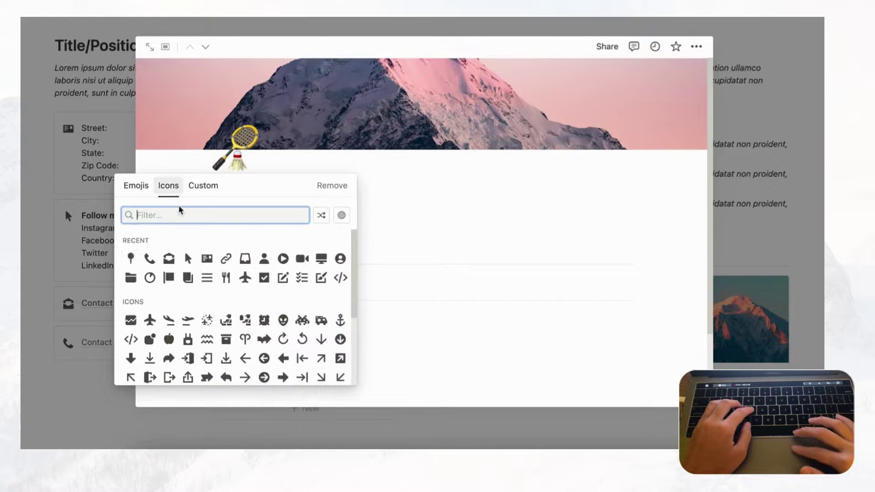
{"action": "type", "text": "spee"}
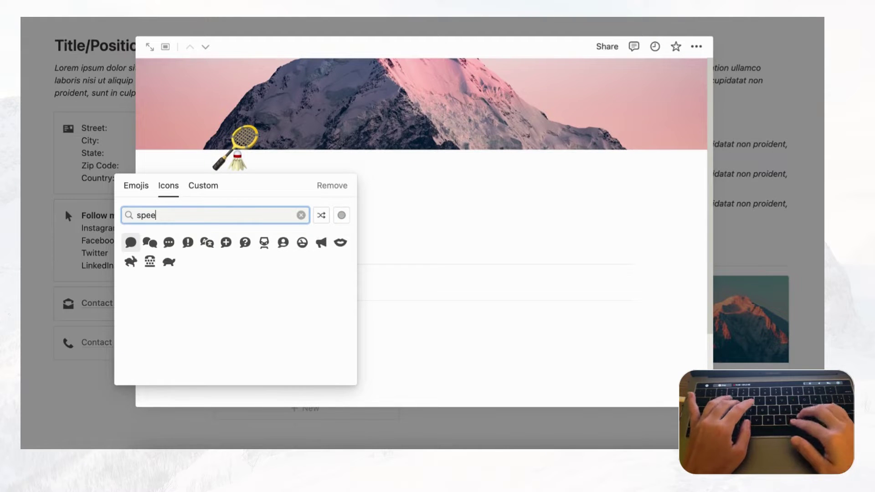
{"action": "mouse_move", "coordinate": [132, 248]}
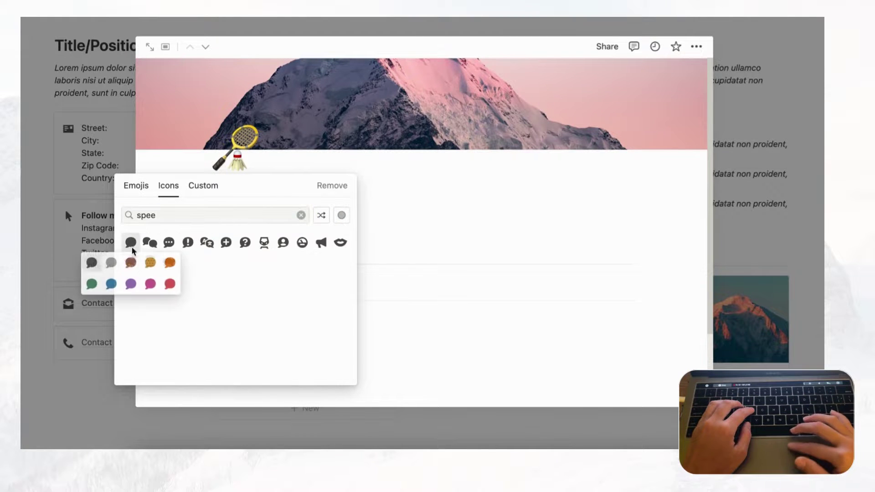
{"action": "left_click", "coordinate": [91, 262]}
{"action": "left_click", "coordinate": [731, 238]}
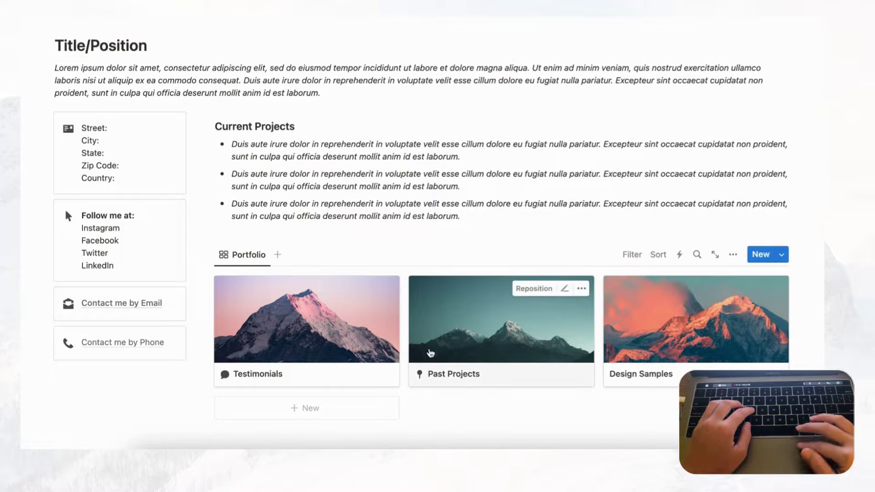
Open the Design Samples page from the Portfolio gallery and start its body as an empty page
{"action": "scroll", "coordinate": [490, 336], "scroll_direction": "up", "scroll_amount": 1}
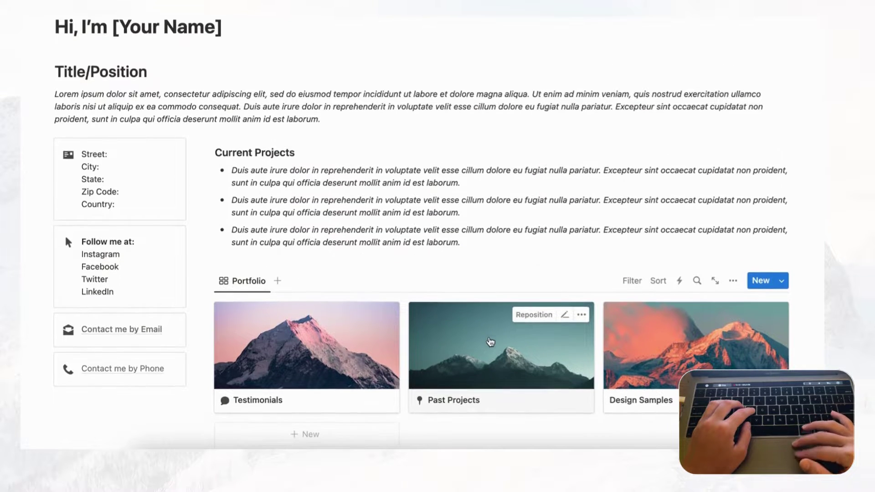
{"action": "scroll", "coordinate": [481, 366], "scroll_direction": "down", "scroll_amount": 1}
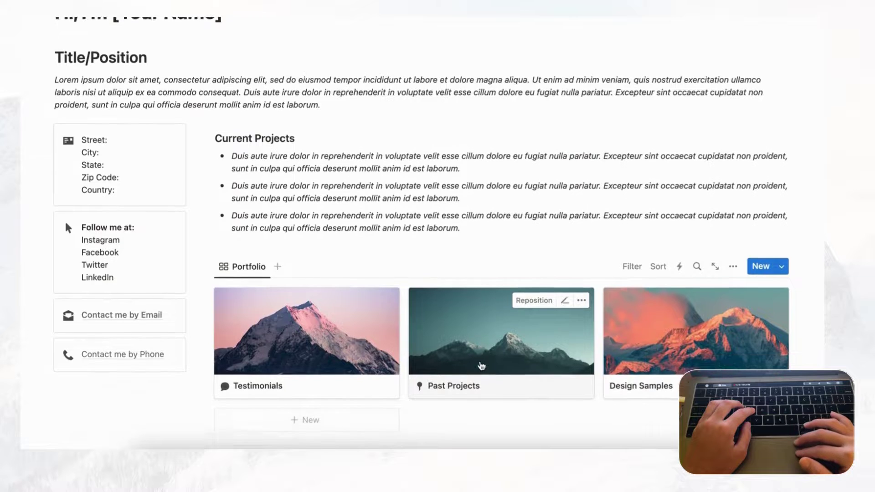
{"action": "left_click", "coordinate": [682, 351]}
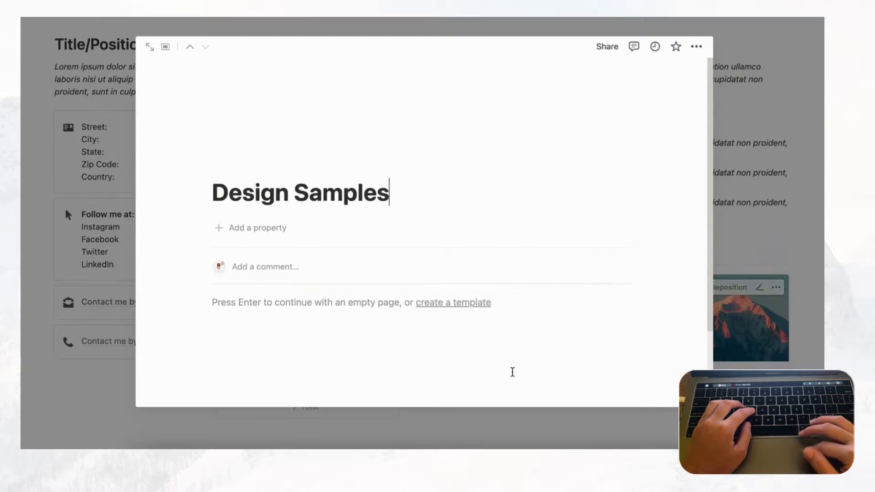
{"action": "left_click", "coordinate": [241, 302]}
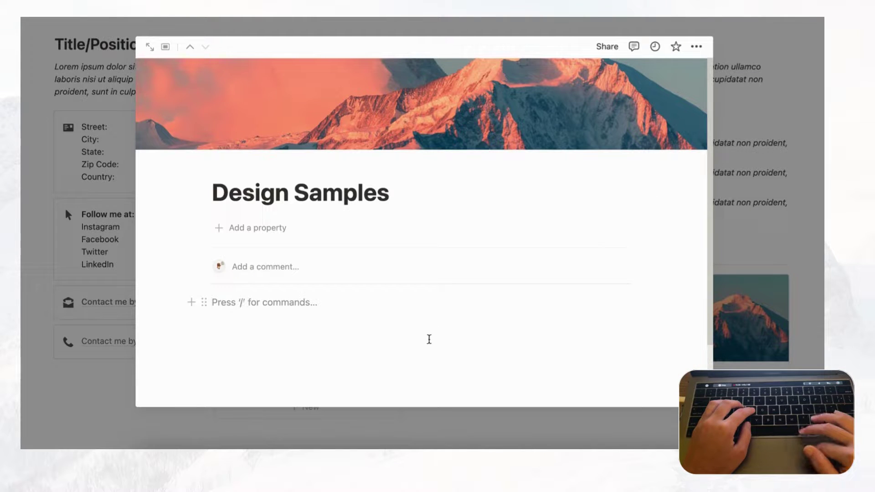
{"action": "scroll", "coordinate": [403, 349], "scroll_direction": "down", "scroll_amount": 1}
{"action": "scroll", "coordinate": [403, 349], "scroll_direction": "down", "scroll_amount": 1}
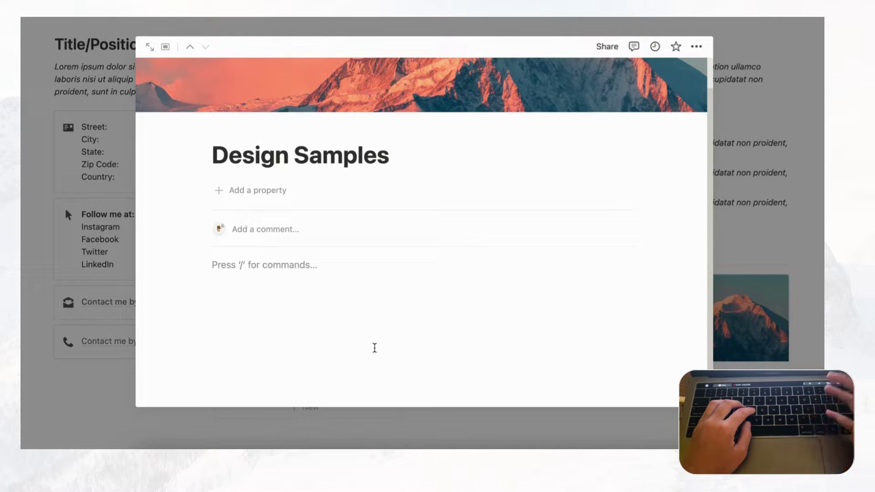
Try an empty image block in the body of the Design Samples page and delete it again
{"action": "type", "text": "/image"}
{"action": "left_click", "coordinate": [304, 240]}
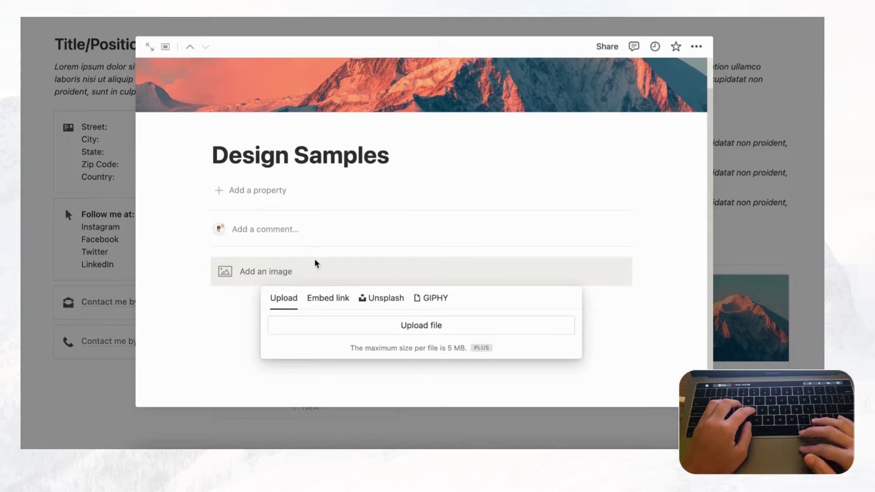
{"action": "left_click", "coordinate": [223, 309]}
{"action": "left_click", "coordinate": [203, 266]}
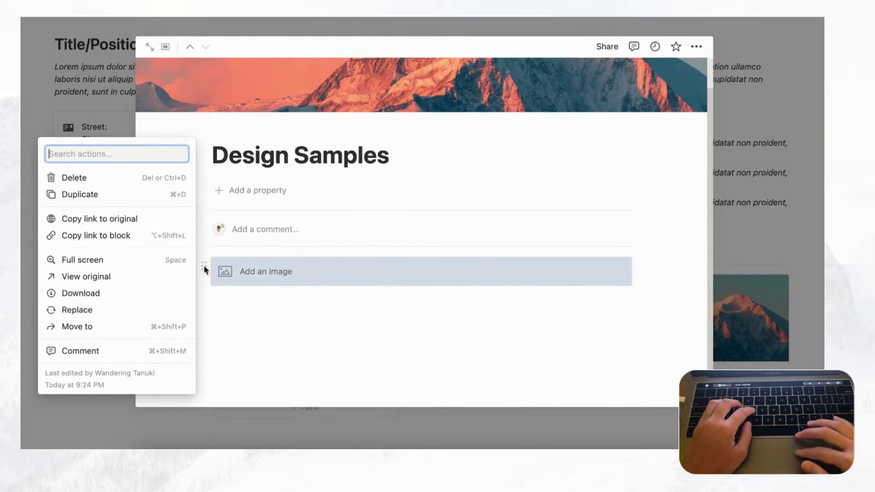
{"action": "left_click", "coordinate": [153, 179]}
{"action": "left_click", "coordinate": [260, 265]}
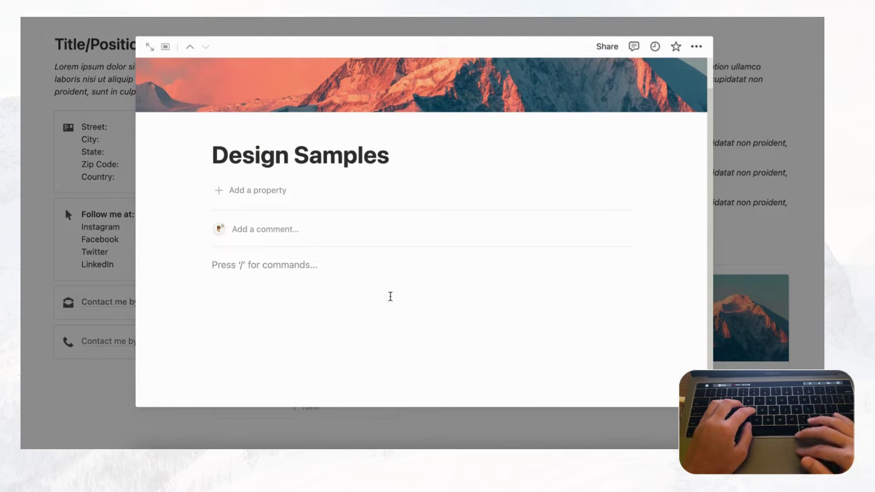
Return to the resume page and review its layout from the mountain cover down to the Portfolio gallery
{"action": "scroll", "coordinate": [408, 277], "scroll_direction": "up", "scroll_amount": 2}
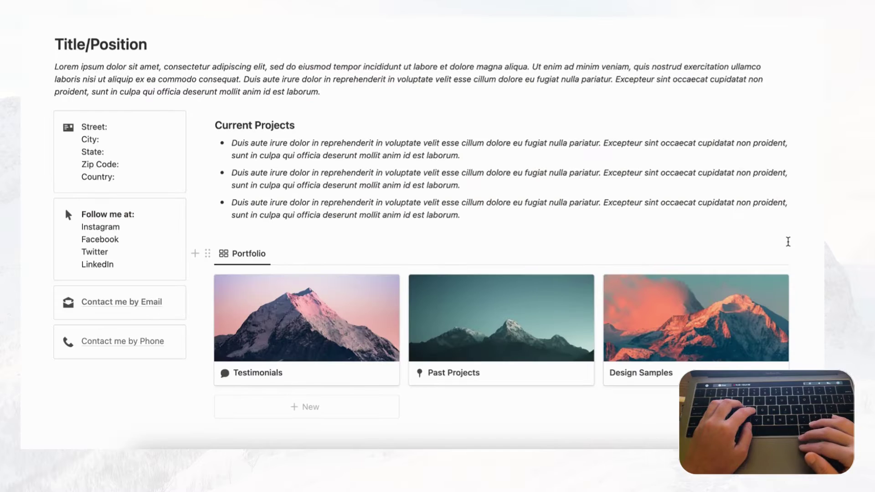
{"action": "left_click", "coordinate": [787, 245]}
{"action": "scroll", "coordinate": [711, 296], "scroll_direction": "up", "scroll_amount": 2}
{"action": "scroll", "coordinate": [678, 301], "scroll_direction": "up", "scroll_amount": 4}
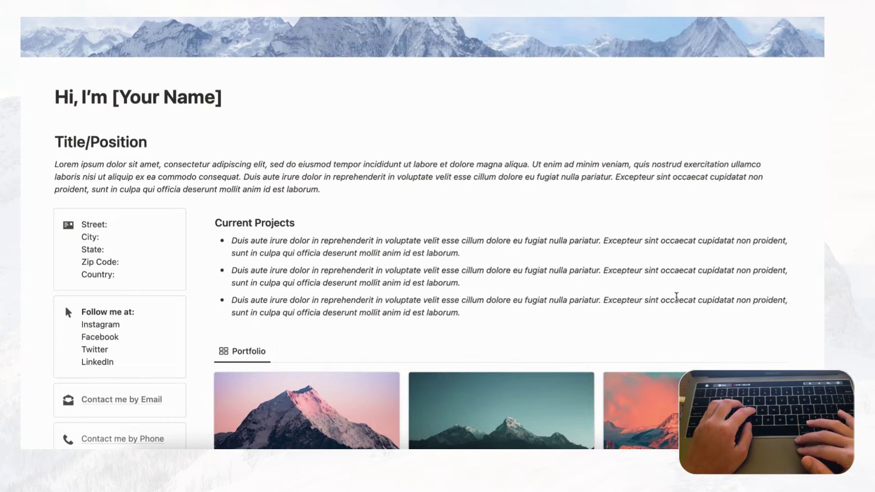
{"action": "scroll", "coordinate": [676, 311], "scroll_direction": "up", "scroll_amount": 2}
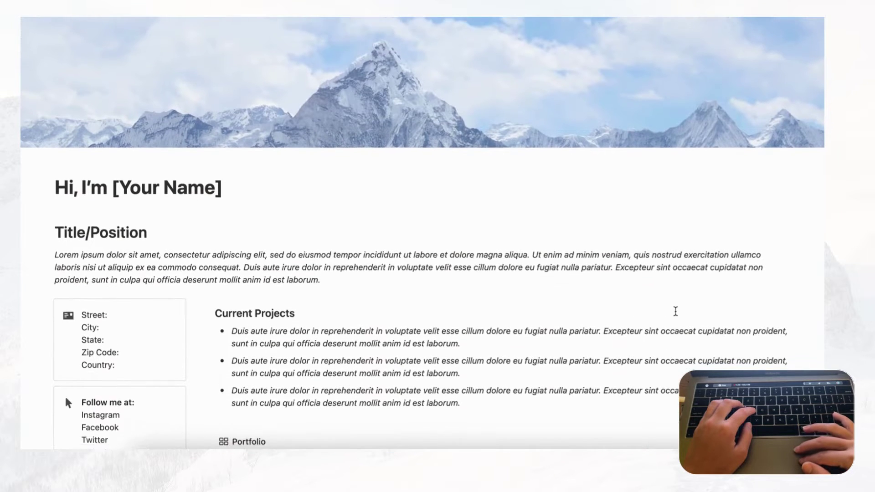
{"action": "scroll", "coordinate": [675, 311], "scroll_direction": "down", "scroll_amount": 1}
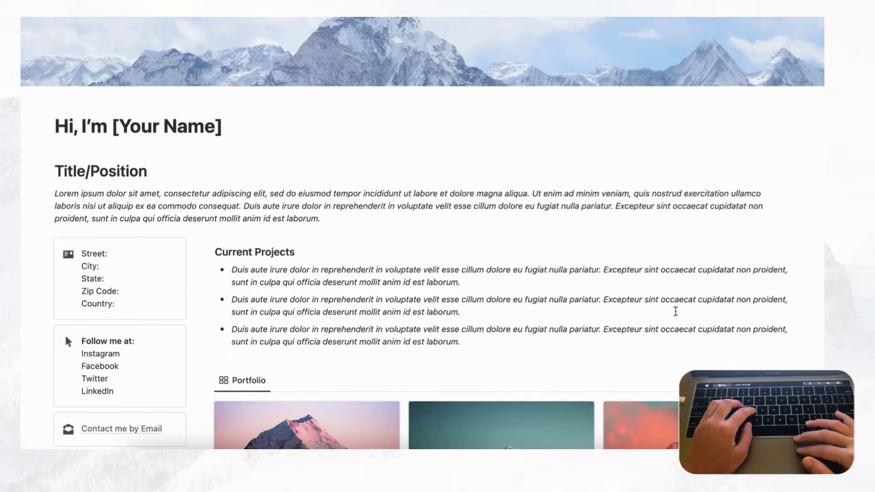
{"action": "scroll", "coordinate": [504, 274], "scroll_direction": "down", "scroll_amount": 1}
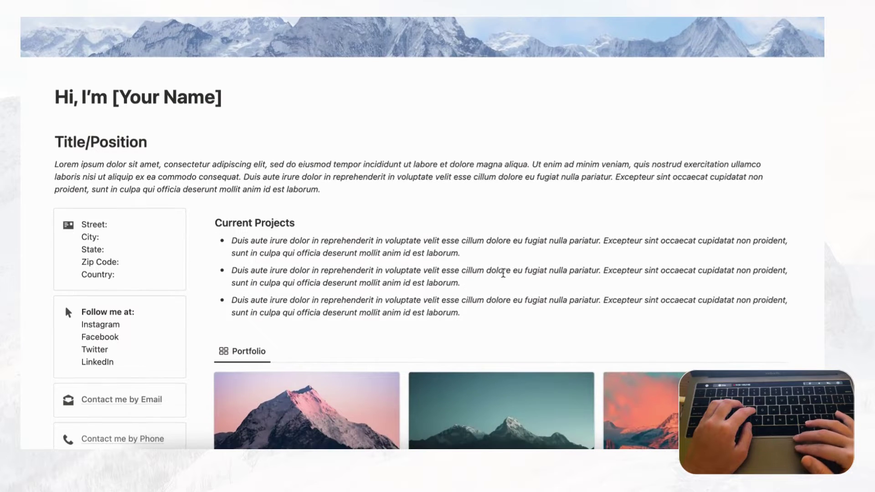
{"action": "scroll", "coordinate": [503, 273], "scroll_direction": "up", "scroll_amount": 3}
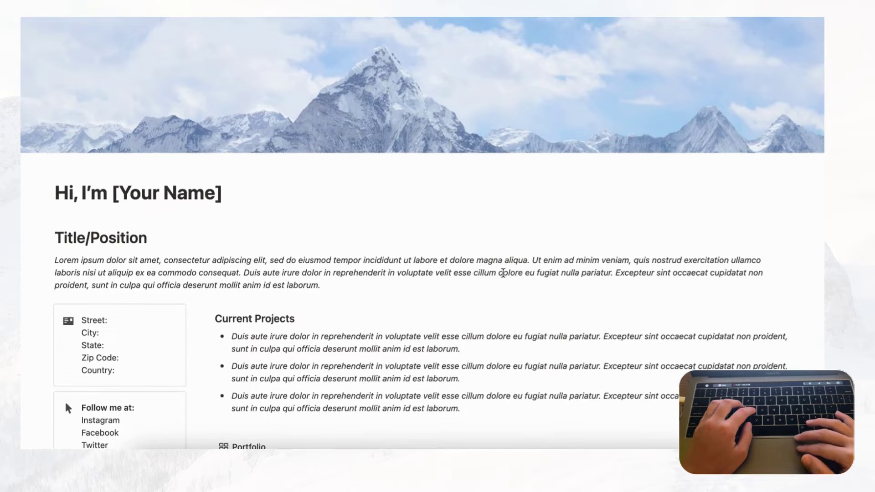
{"action": "scroll", "coordinate": [504, 274], "scroll_direction": "down", "scroll_amount": 7}
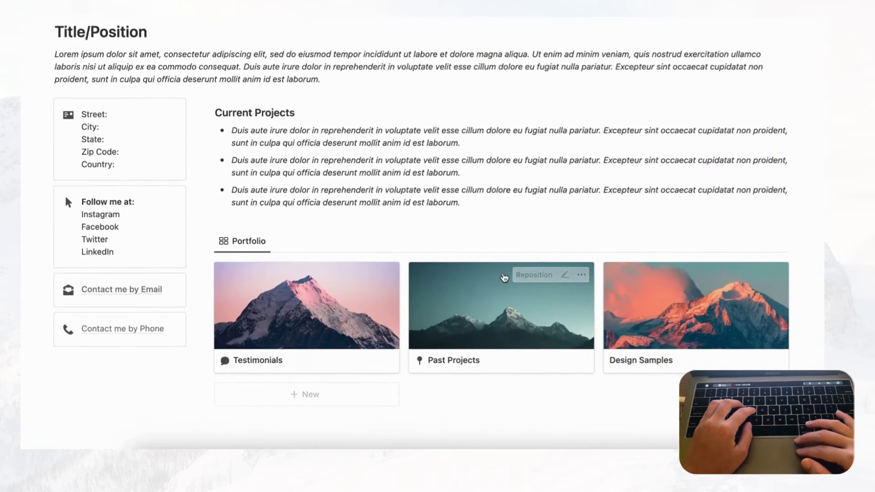
{"action": "scroll", "coordinate": [506, 225], "scroll_direction": "up", "scroll_amount": 6}
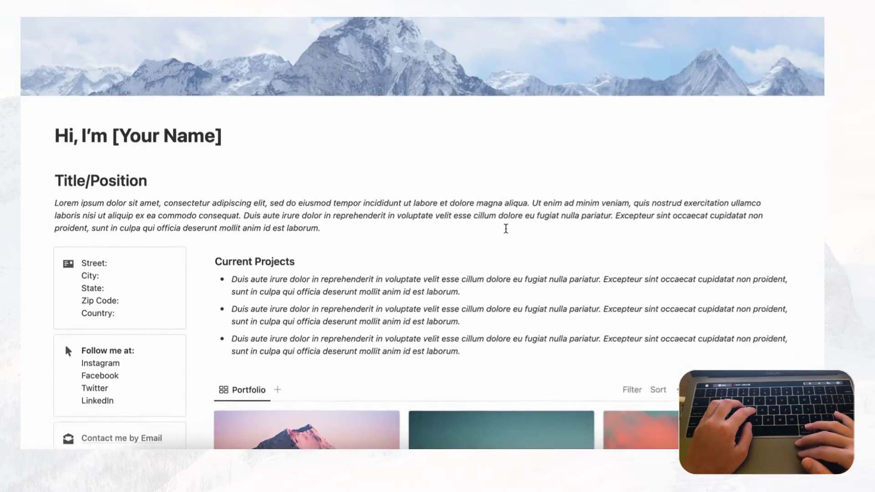